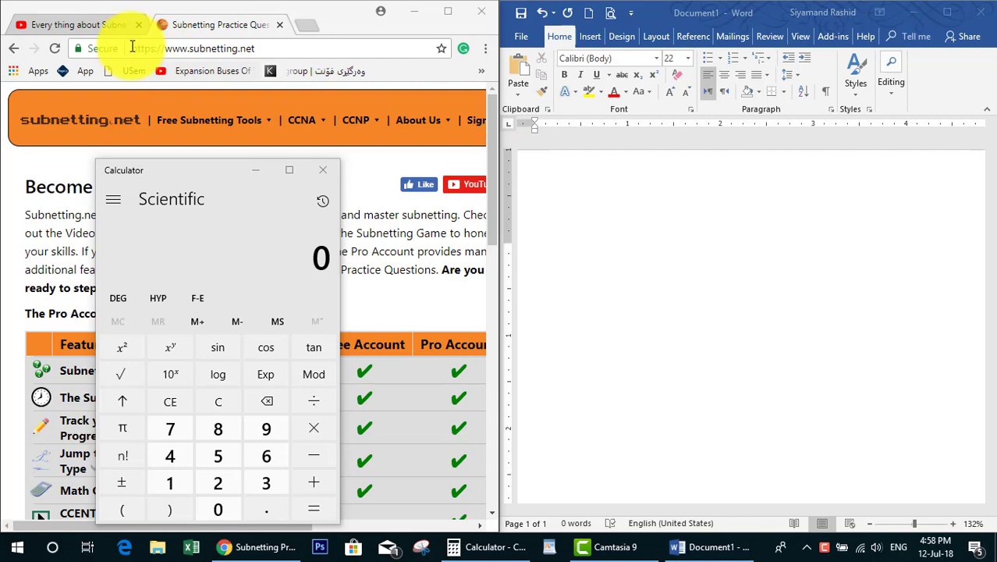
Open the Subnetting Practice questions from the free subnetting tools on subnetting.net and examine the question about the first valid host.
{"action": "left_click", "coordinate": [90, 24]}
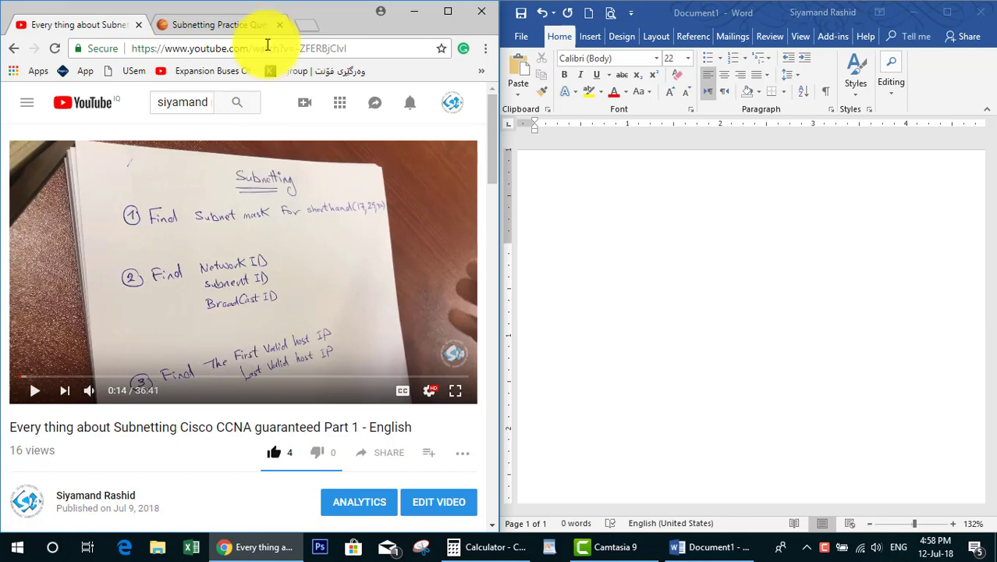
{"action": "left_click", "coordinate": [241, 22]}
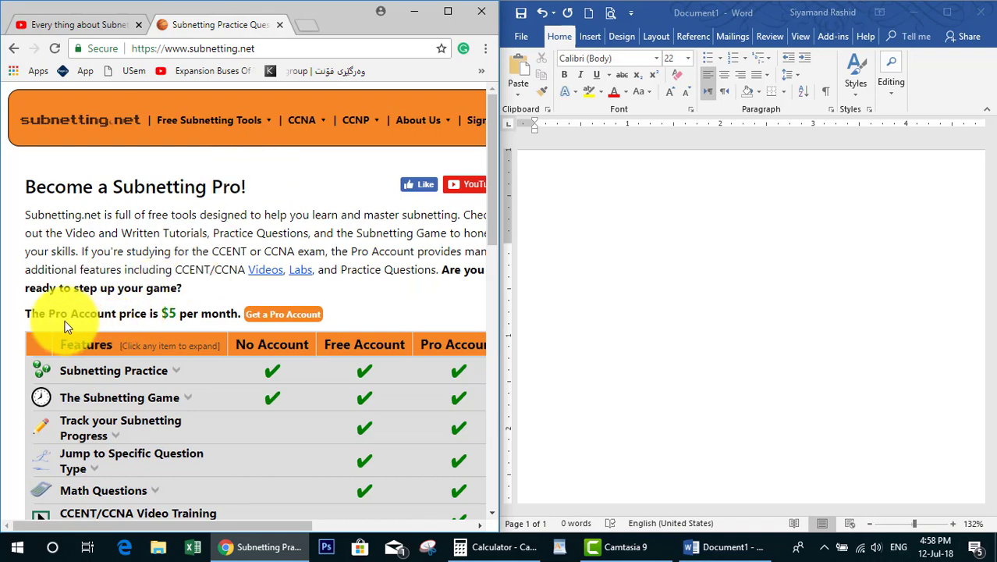
{"action": "scroll", "coordinate": [279, 429], "scroll_direction": "down", "scroll_amount": 1}
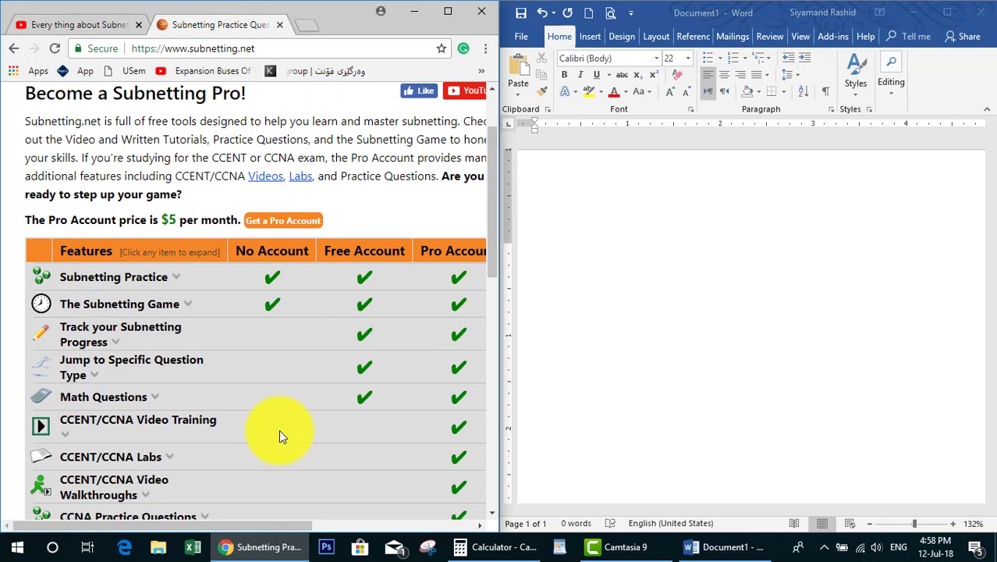
{"action": "scroll", "coordinate": [278, 429], "scroll_direction": "down", "scroll_amount": 1}
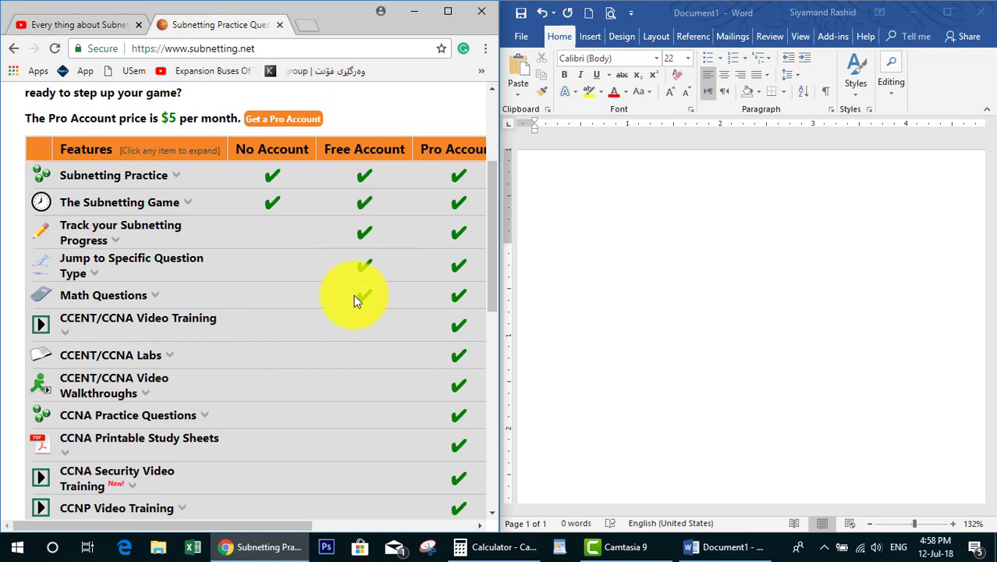
{"action": "scroll", "coordinate": [355, 301], "scroll_direction": "up", "scroll_amount": 2}
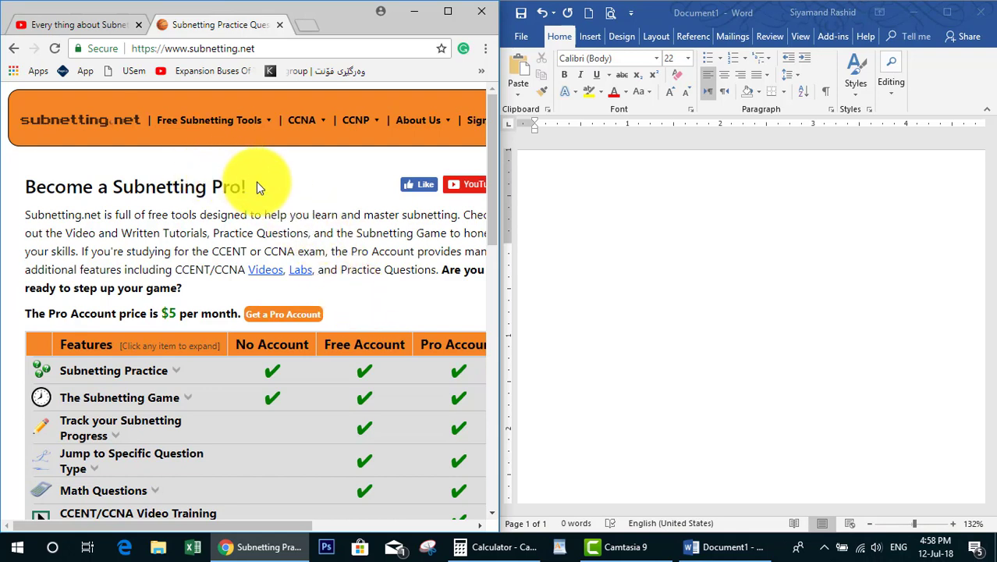
{"action": "mouse_move", "coordinate": [262, 127]}
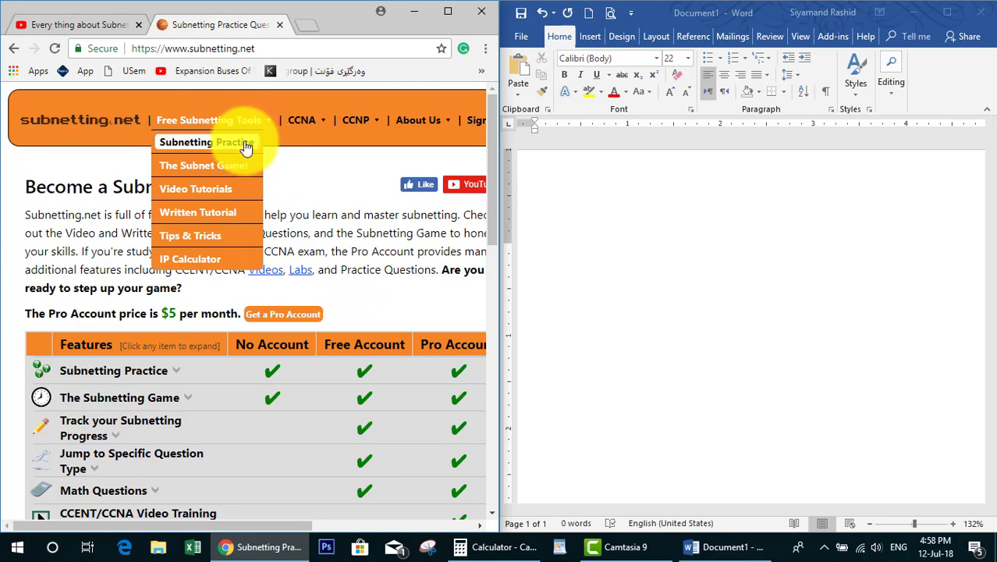
{"action": "left_click", "coordinate": [214, 144]}
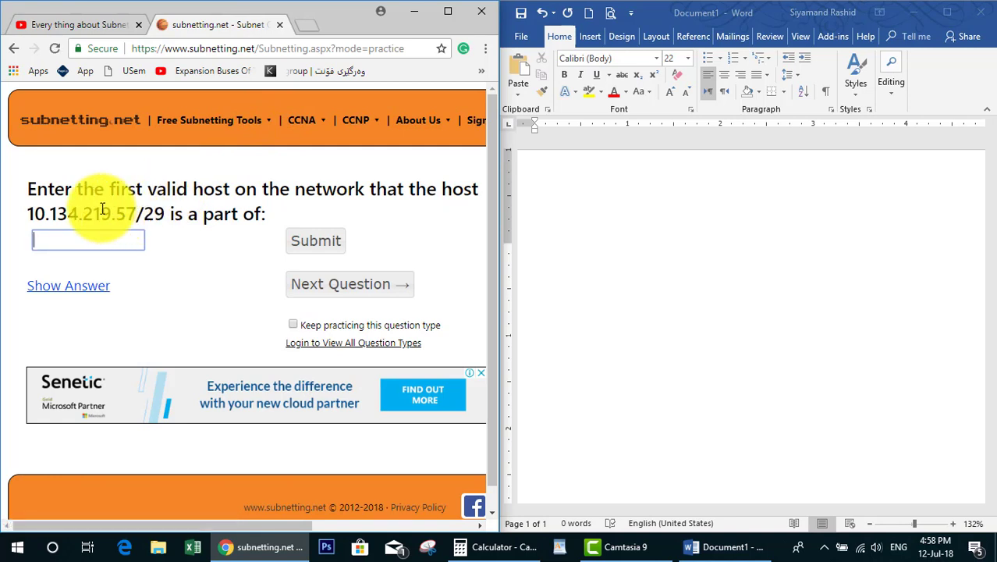
{"action": "left_click_drag", "start_coordinate": [137, 191], "coordinate": [268, 199]}
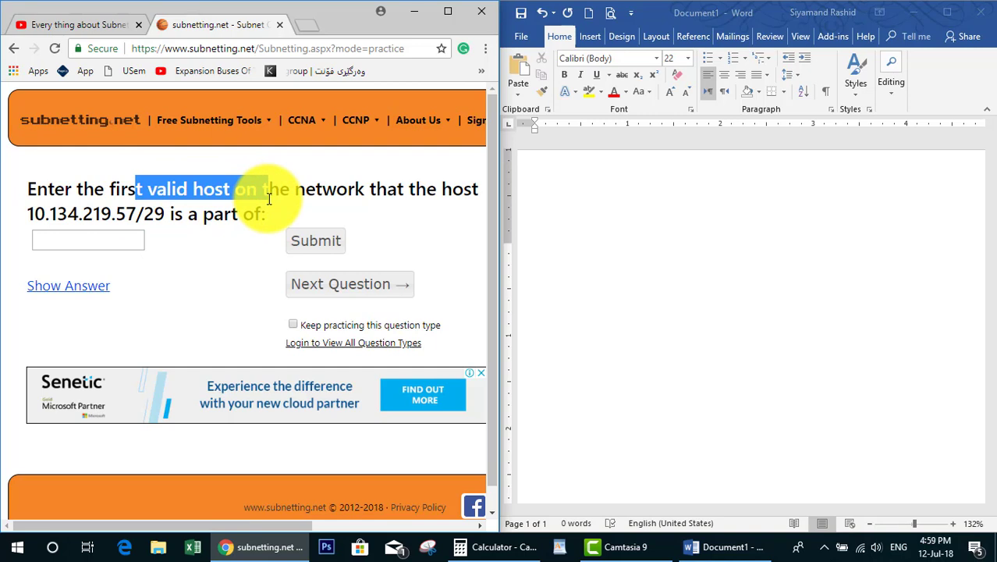
Switch to the blank Word document, shrink its top page margin and collapse the ribbon to gain writing space.
{"action": "left_click", "coordinate": [582, 207]}
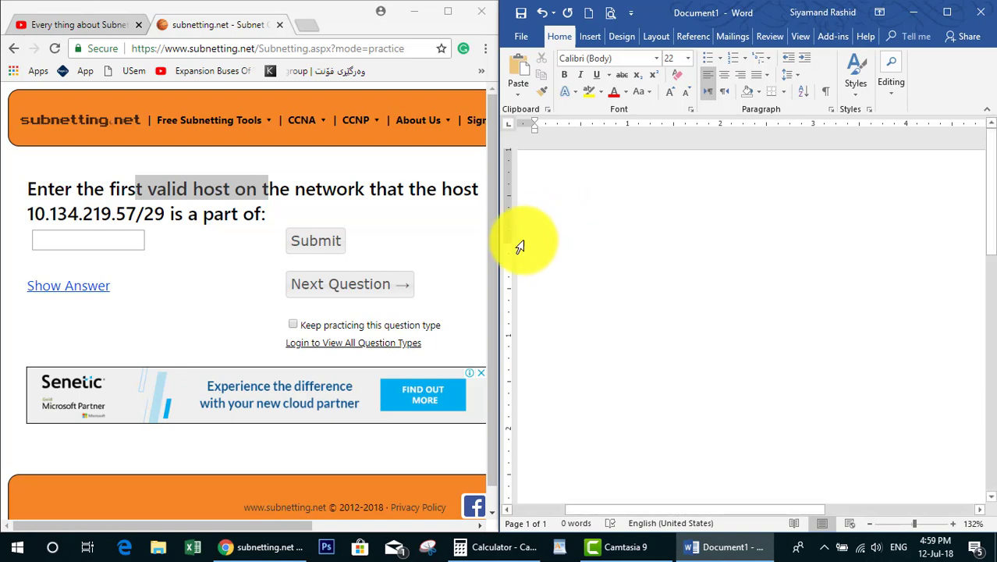
{"action": "left_click_drag", "start_coordinate": [505, 241], "coordinate": [500, 174]}
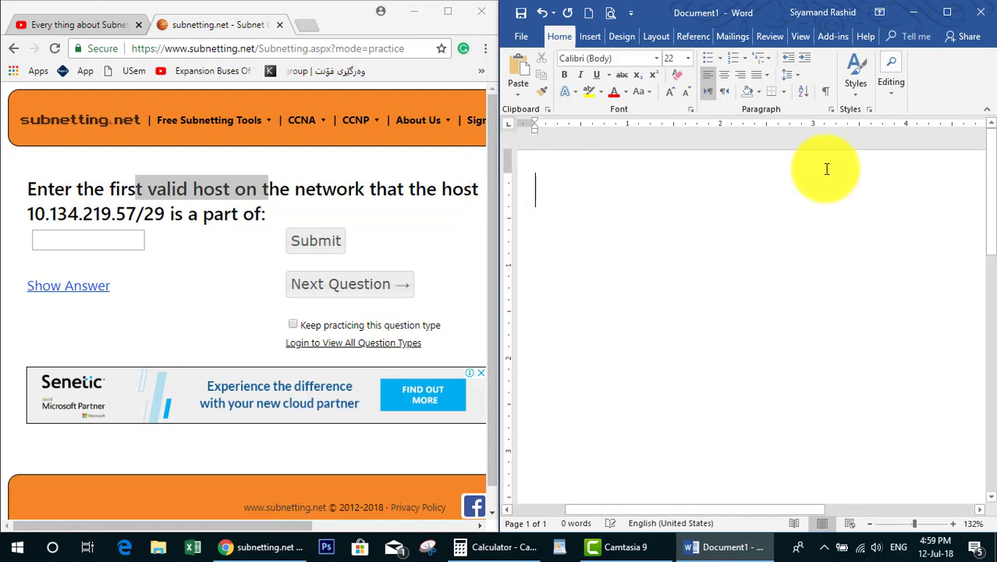
{"action": "left_click", "coordinate": [986, 109]}
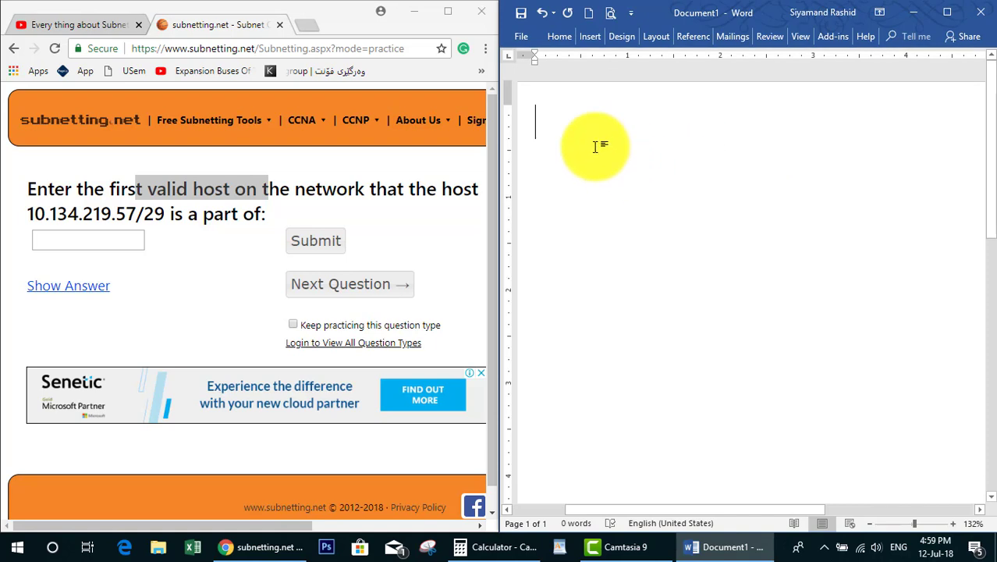
Write the host address from the practice question, 10.134.219.57/29, on the document's first line.
{"action": "type", "text": "10."}
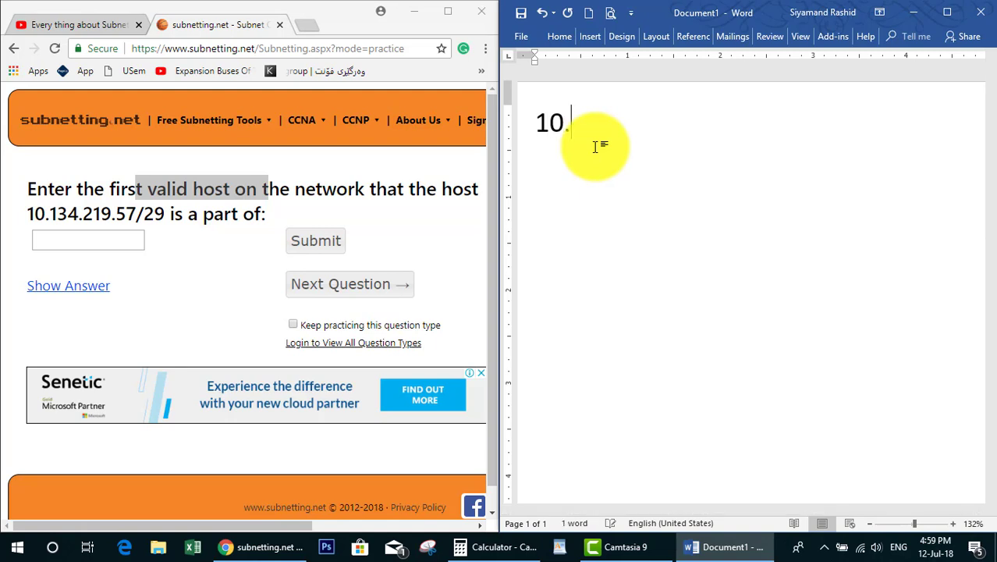
{"action": "type", "text": "134.219."}
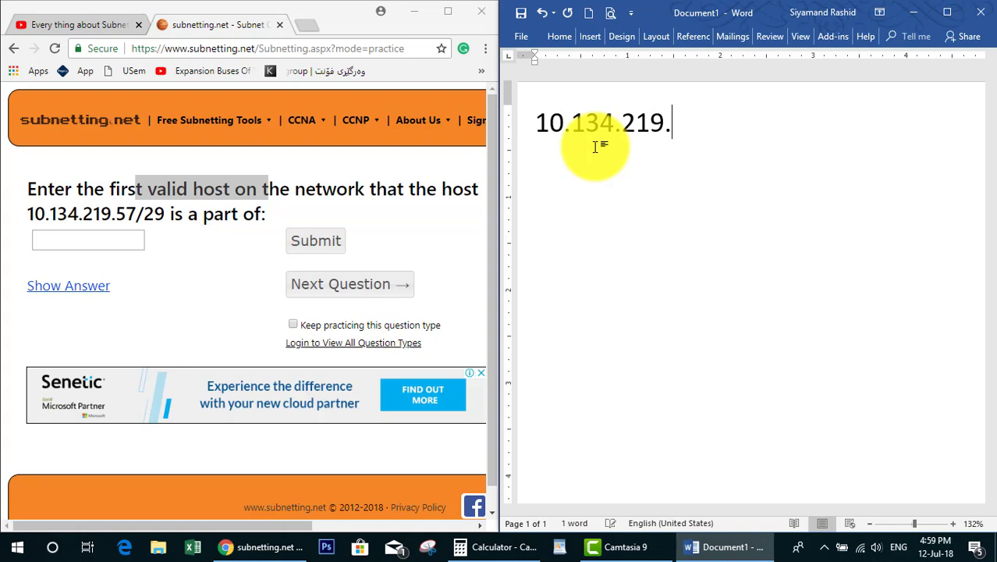
{"action": "type", "text": "57/"}
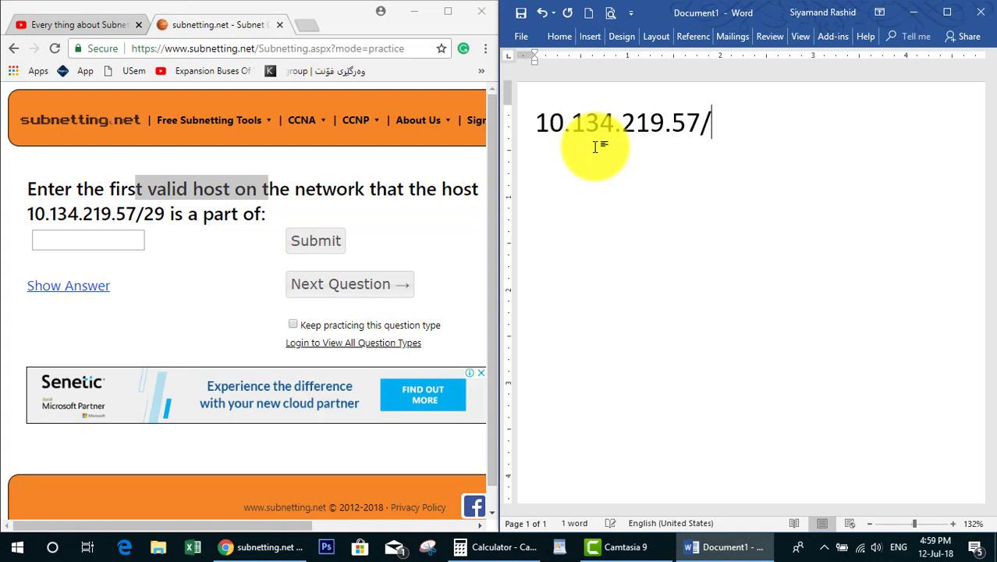
{"action": "type", "text": "29"}
{"action": "double_click", "coordinate": [723, 122]}
{"action": "left_click", "coordinate": [748, 127]}
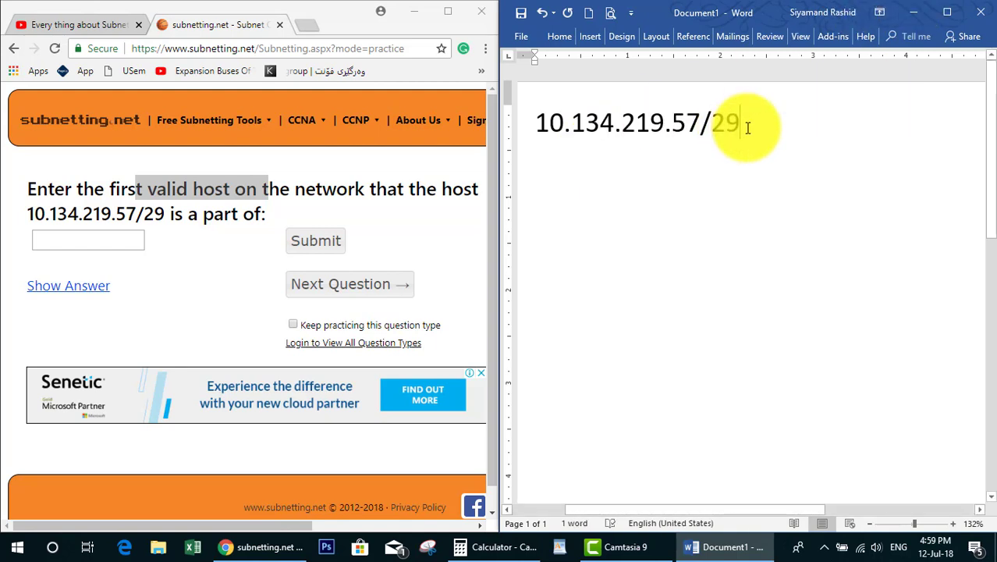
Start the binary subnet mask on a new line with 11111111.11111111.11111111.111.
{"action": "key", "text": "Return"}
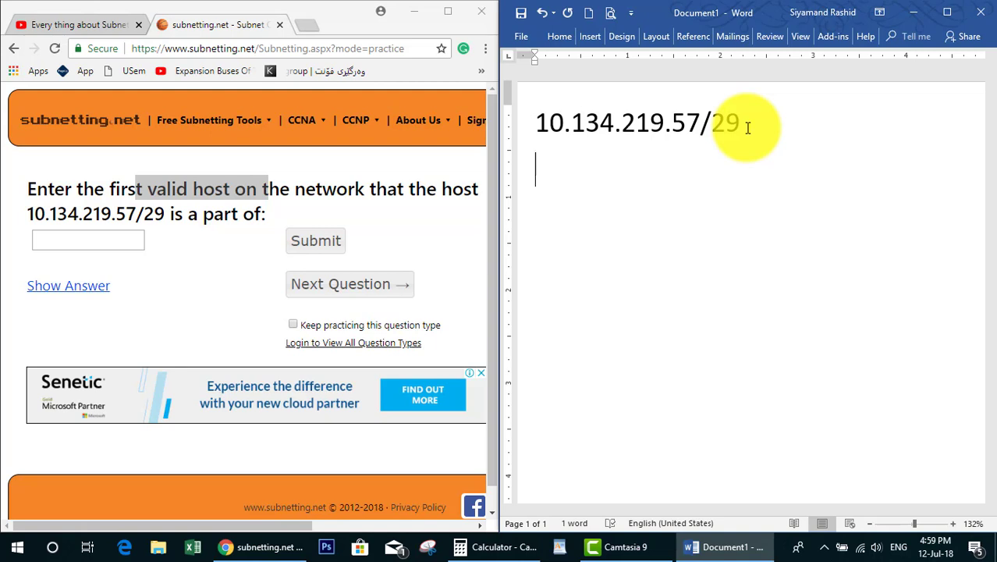
{"action": "type", "text": "11111"}
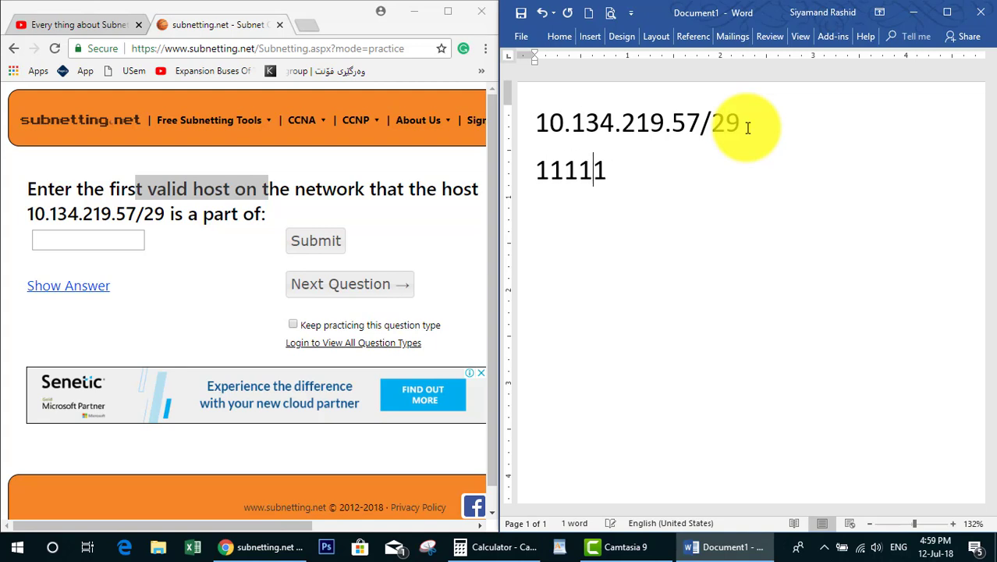
{"action": "type", "text": "111."}
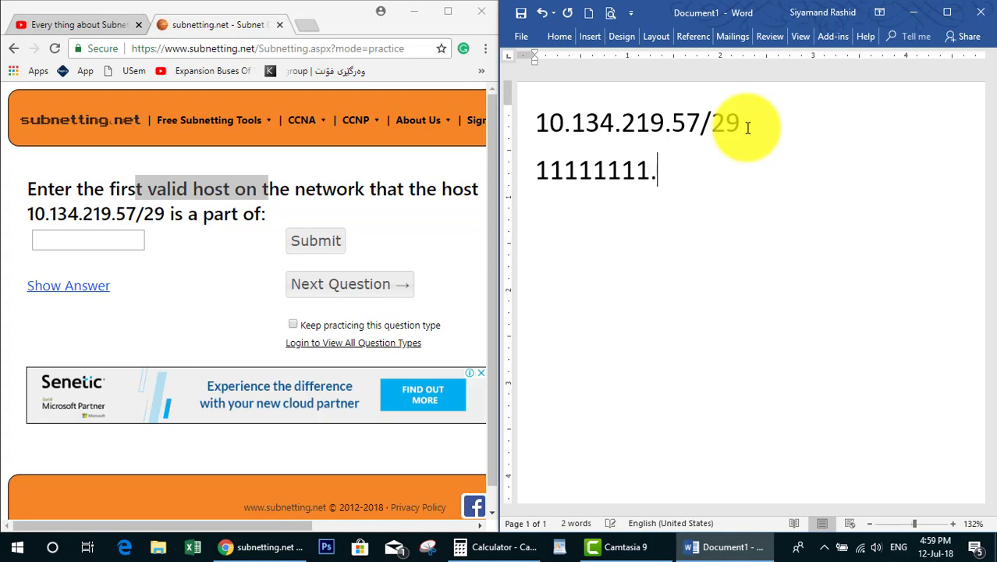
{"action": "type", "text": "11111111"}
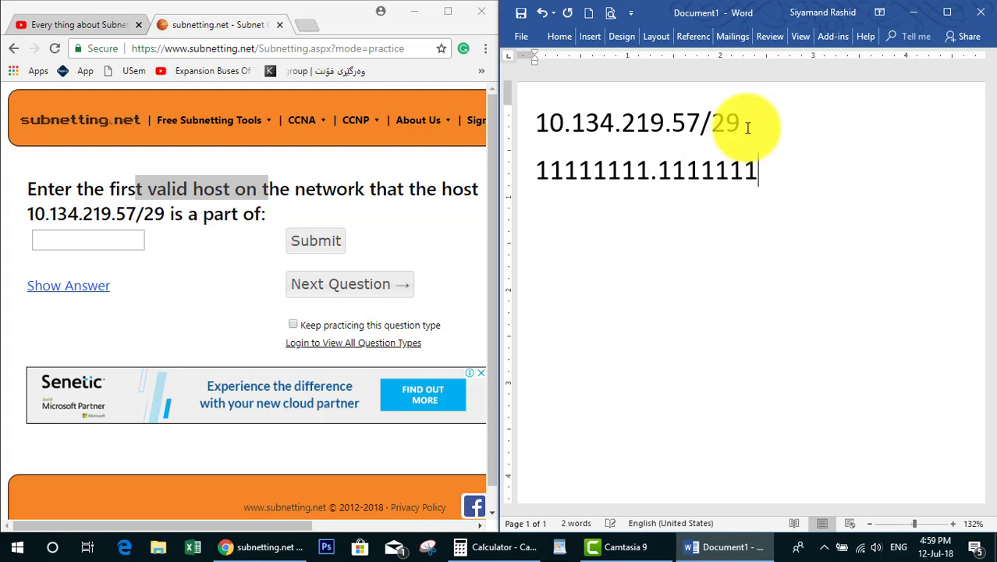
{"action": "type", "text": ".11111"}
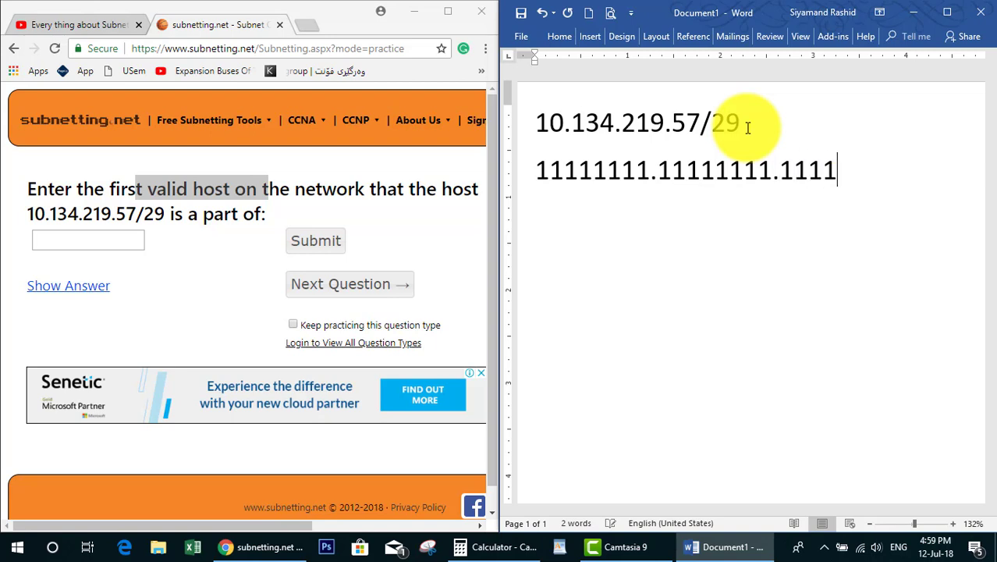
{"action": "type", "text": "111"}
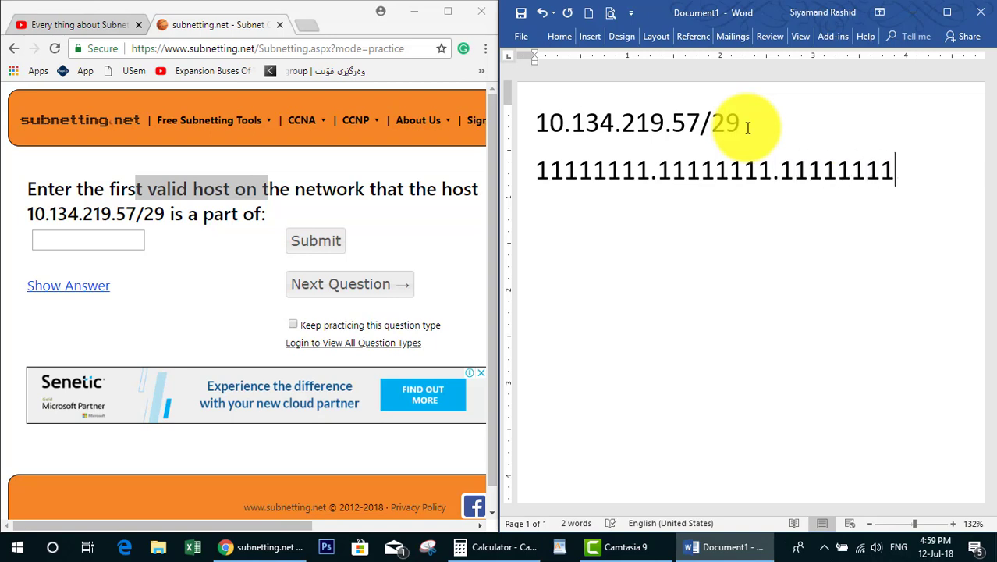
{"action": "type", "text": ".111"}
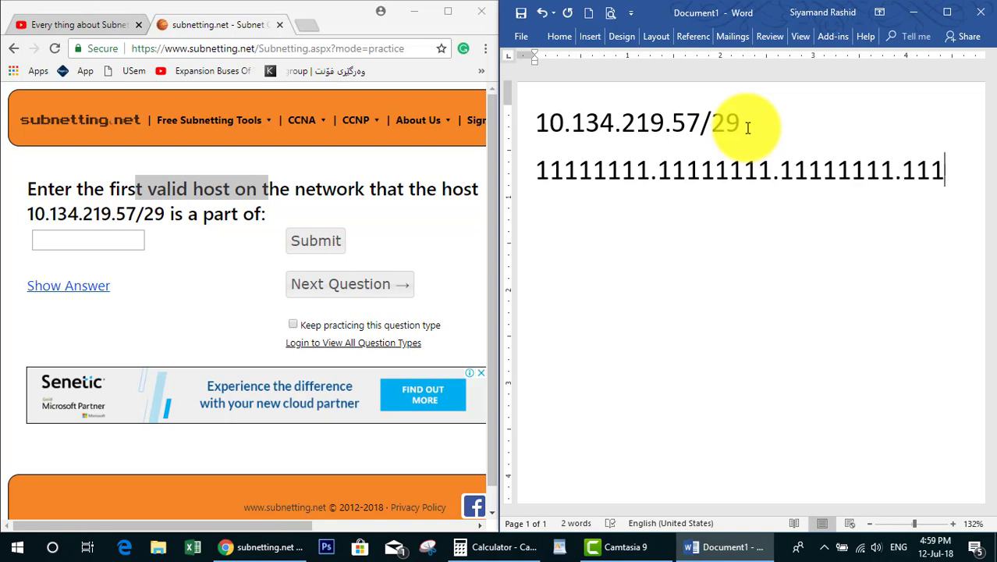
Reduce the font size of the binary mask line and complete its last octet as 11111000.
{"action": "left_click", "coordinate": [521, 186]}
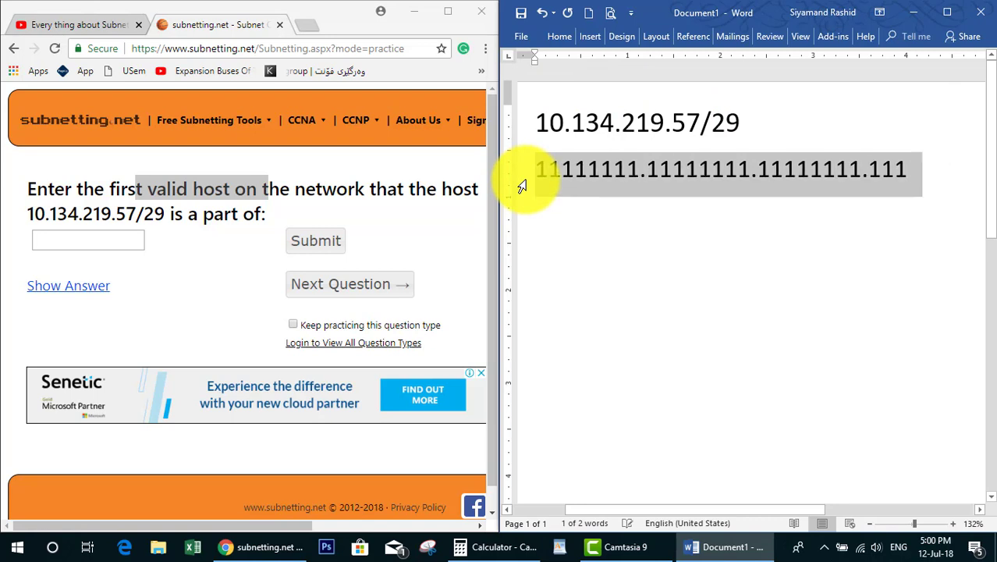
{"action": "left_click", "coordinate": [890, 170]}
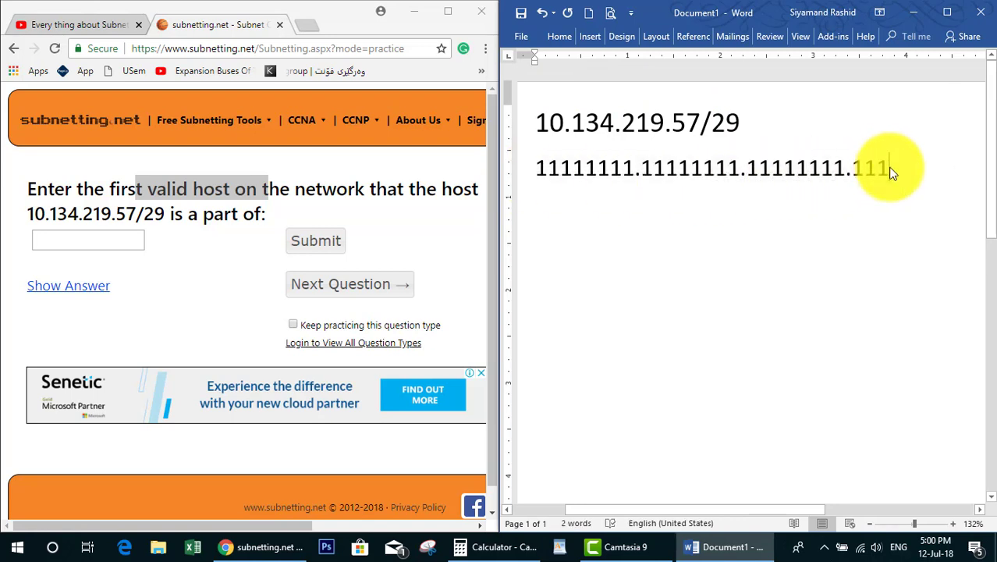
{"action": "left_click", "coordinate": [568, 173]}
{"action": "left_click", "coordinate": [697, 175]}
{"action": "left_click", "coordinate": [774, 175]}
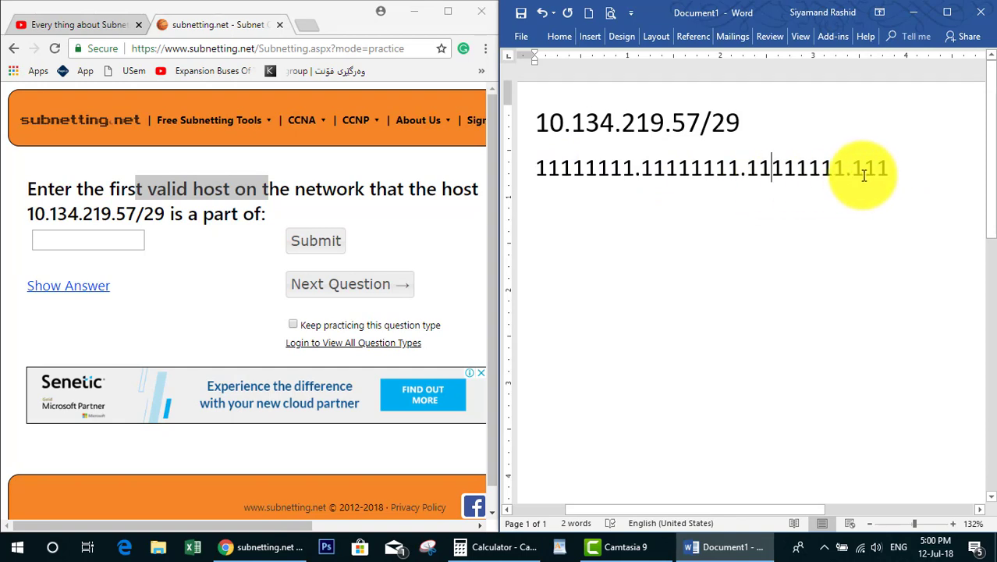
{"action": "left_click", "coordinate": [890, 173]}
{"action": "type", "text": "1"}
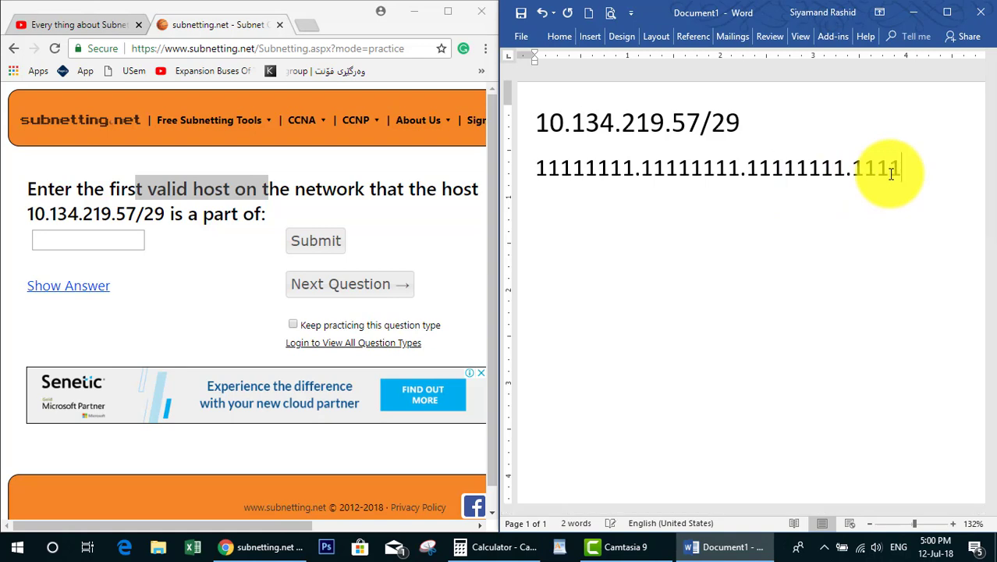
{"action": "type", "text": "11"}
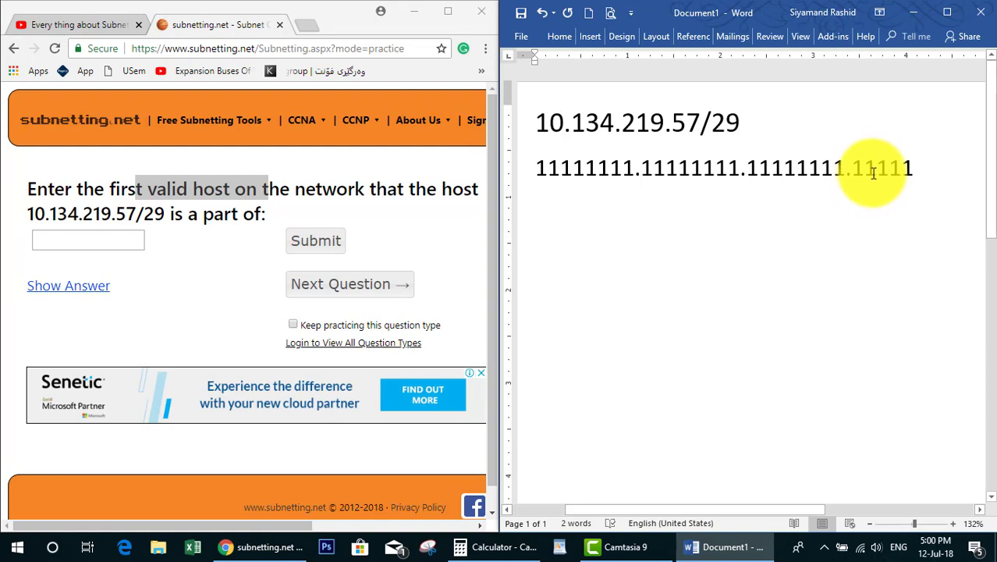
{"action": "type", "text": "000"}
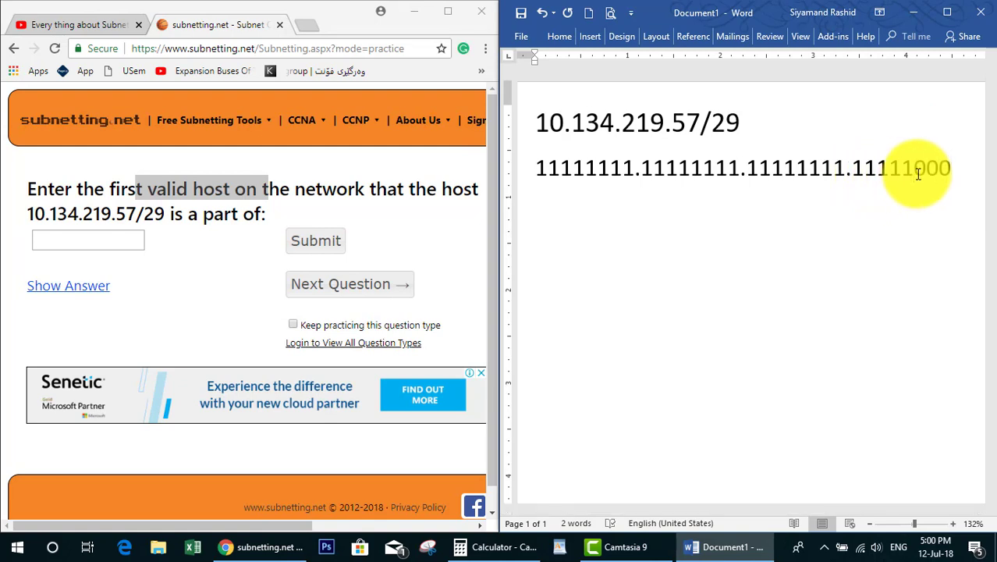
Write the decimal form of the mask's first three octets, 255.255.255., on a new line below the binary mask.
{"action": "key", "text": "Return"}
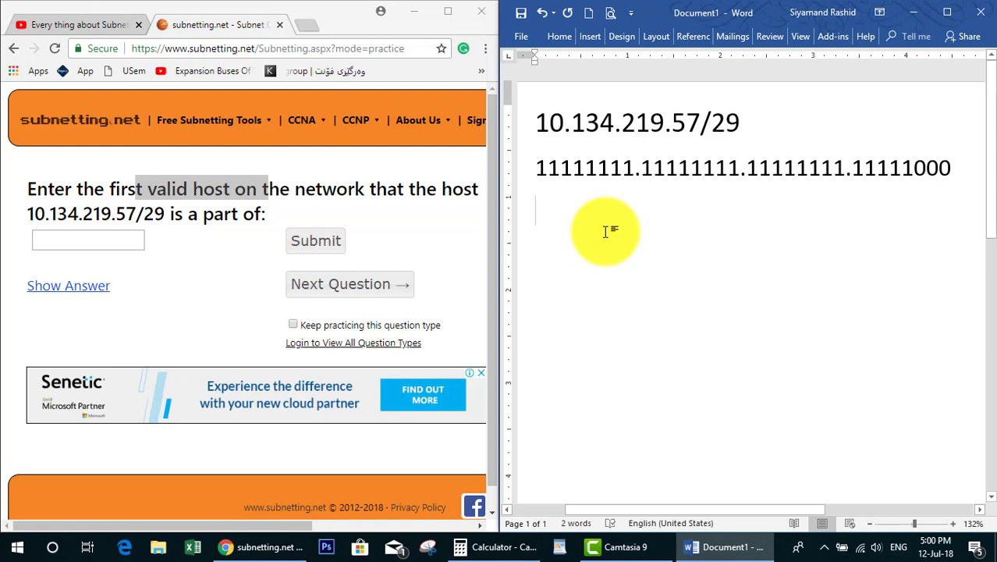
{"action": "left_click_drag", "start_coordinate": [539, 171], "coordinate": [630, 174]}
{"action": "left_click", "coordinate": [552, 212]}
{"action": "type", "text": "255.255.2"}
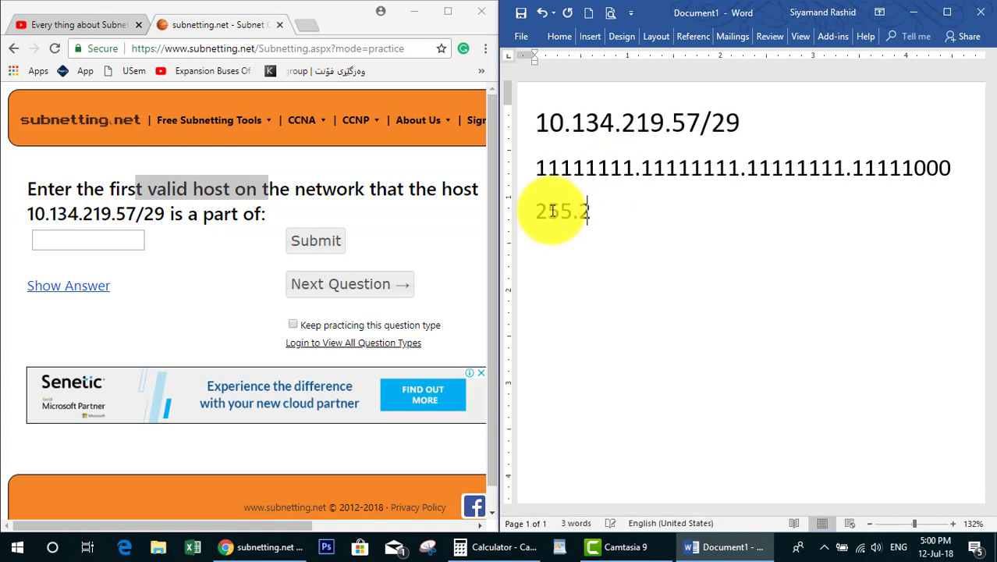
{"action": "type", "text": "55."}
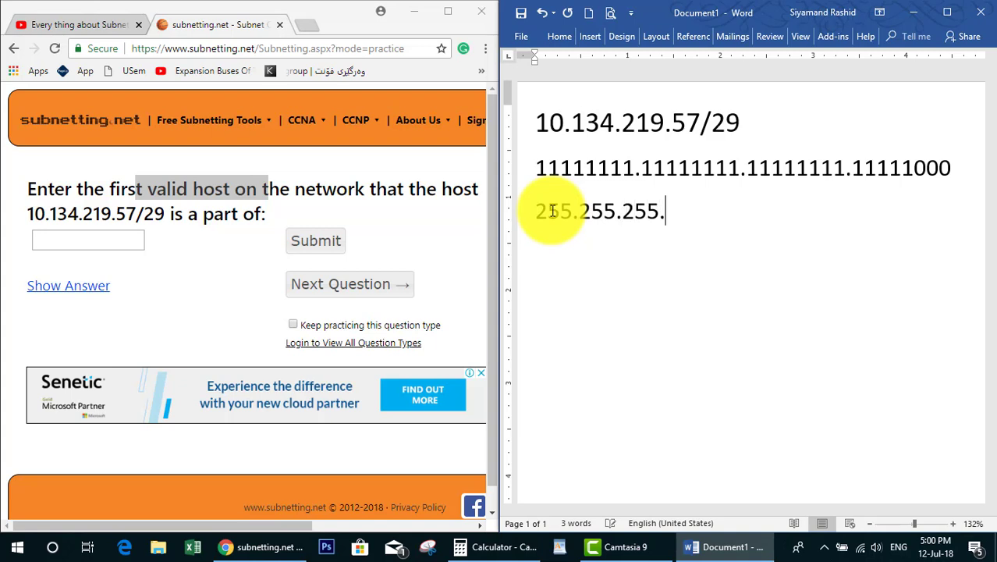
Write the bit values of the mask's last octet as the sum 128+64+32+16+8 on a new line.
{"action": "left_click", "coordinate": [865, 170]}
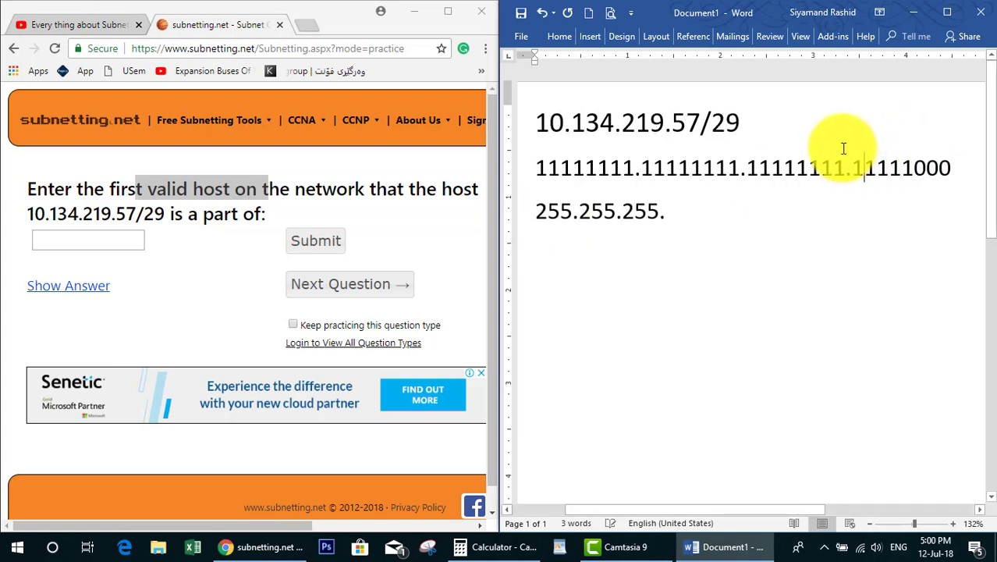
{"action": "left_click", "coordinate": [711, 220]}
{"action": "key", "text": "Return"}
{"action": "type", "text": "128+6"}
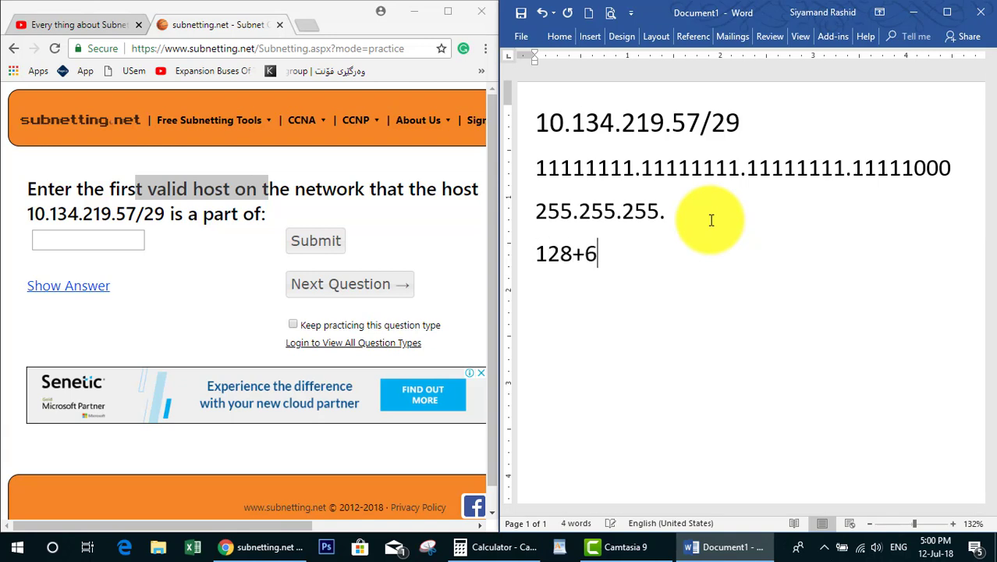
{"action": "type", "text": "4+32+16"}
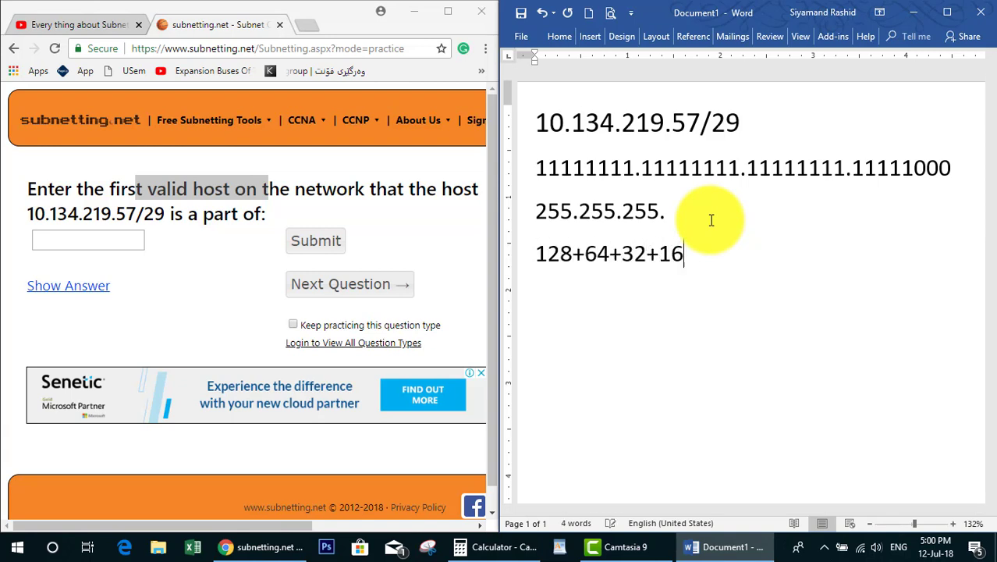
{"action": "type", "text": "+8"}
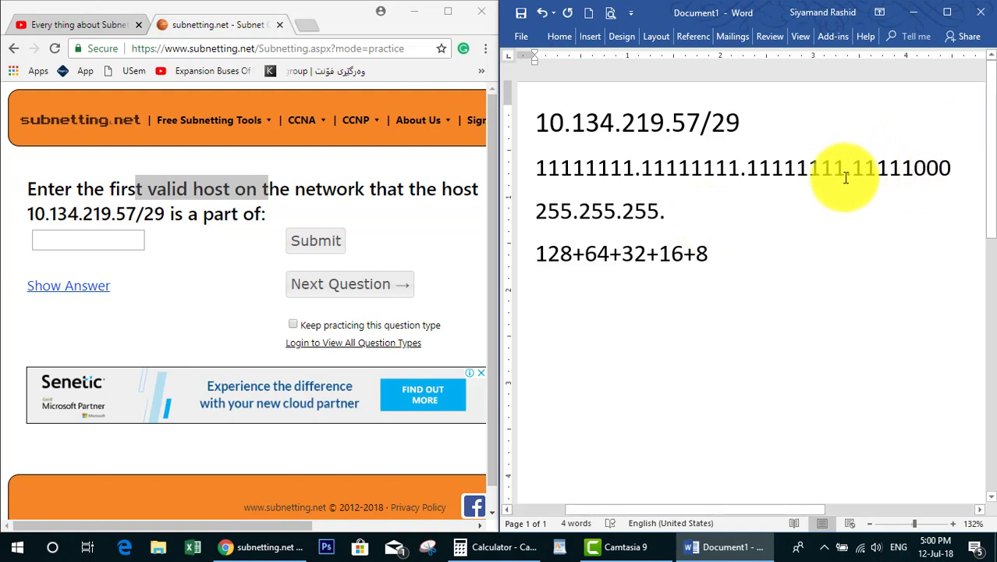
Switch to Calculator and compute the sum 128+64+32+16+8.
{"action": "left_click", "coordinate": [634, 254]}
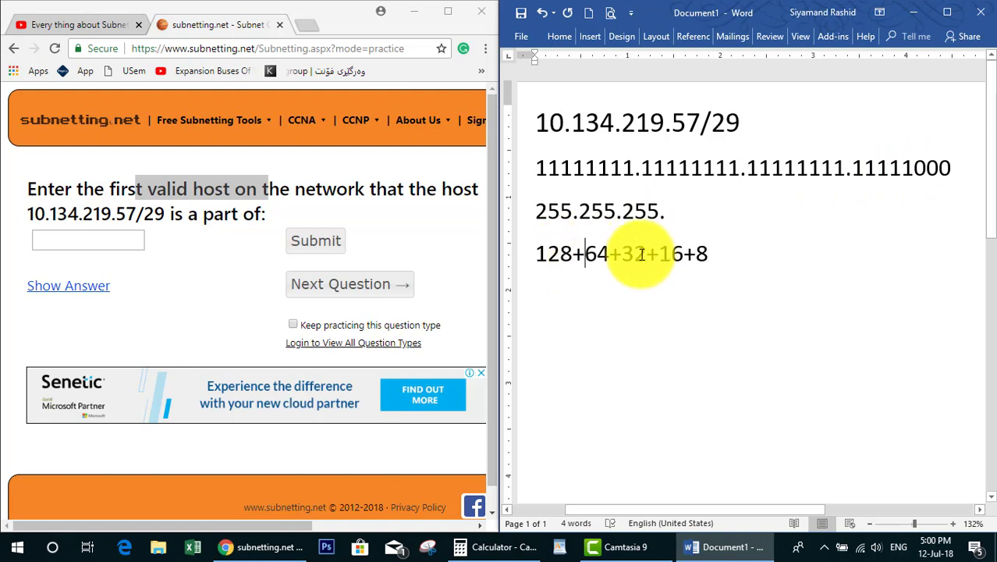
{"action": "left_click", "coordinate": [491, 547]}
{"action": "left_click_drag", "start_coordinate": [210, 171], "coordinate": [208, 141]}
{"action": "type", "text": "128 + 6"}
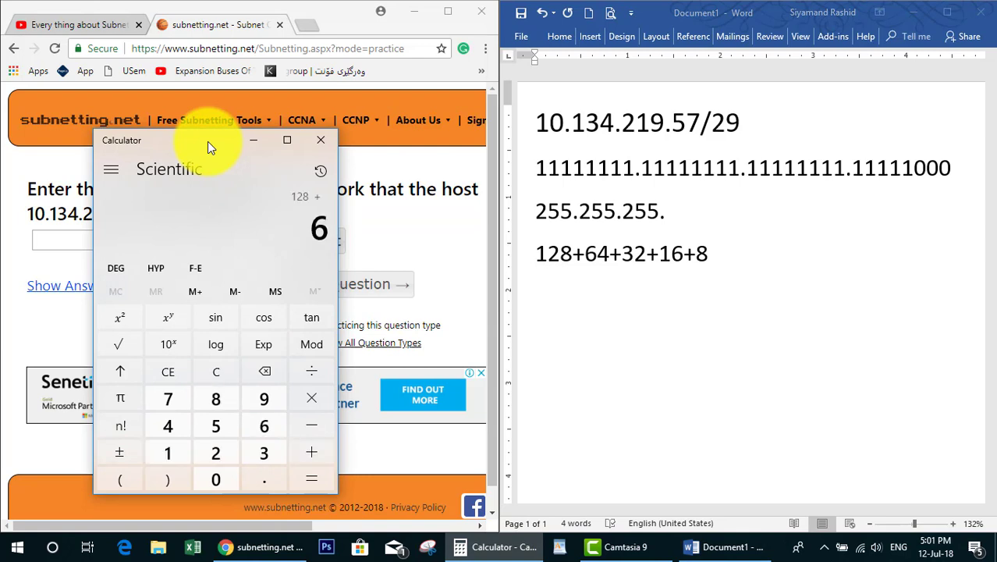
{"action": "type", "text": "4 + 32"}
{"action": "type", "text": "16+8"}
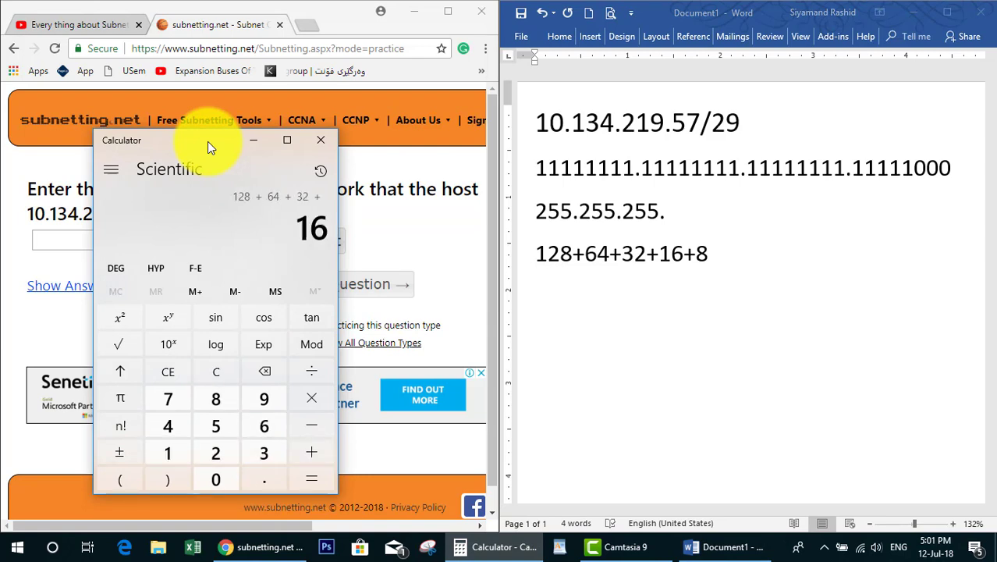
{"action": "key", "text": "Return"}
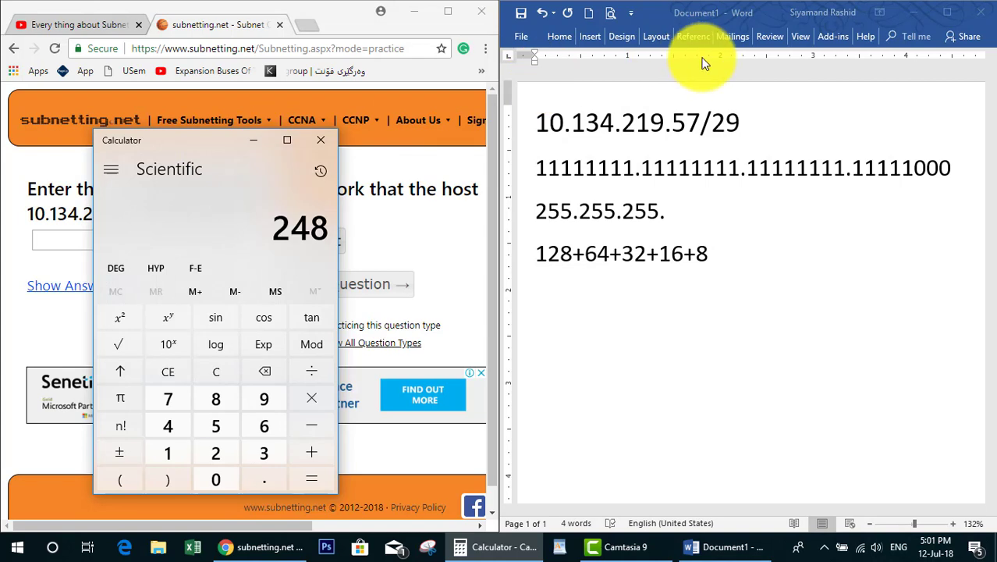
In the Word document, complete the decimal mask with the last octet 248 and insert a full-width horizontal line below it.
{"action": "left_click", "coordinate": [689, 212]}
{"action": "type", "text": "248"}
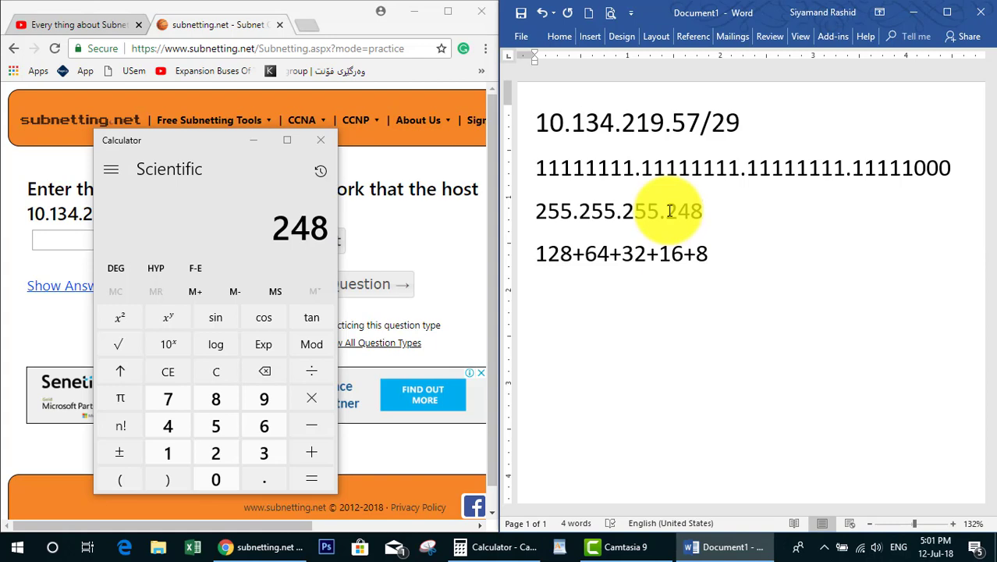
{"action": "key", "text": "Return"}
{"action": "type", "text": "--------------------------------------"}
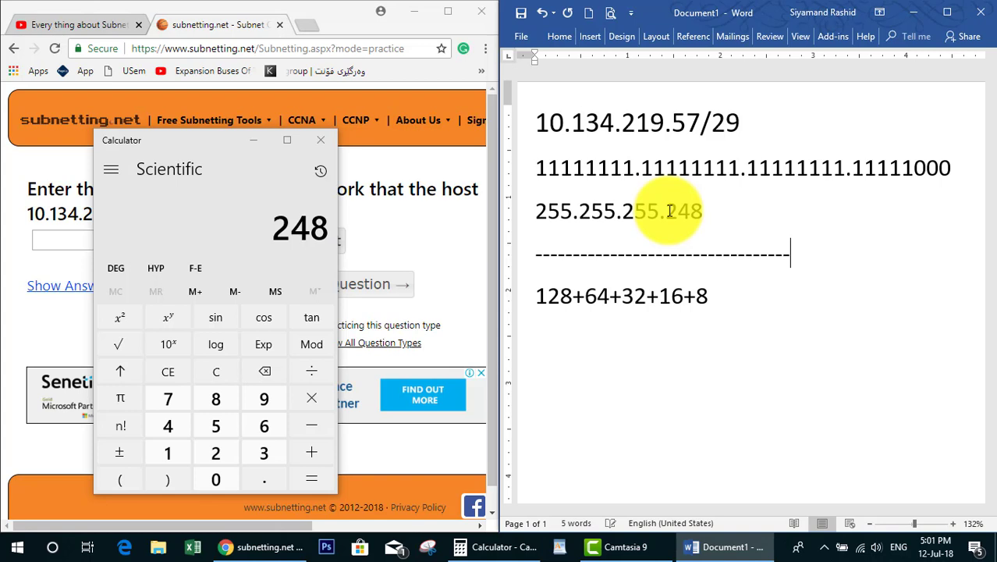
{"action": "key", "text": "Return"}
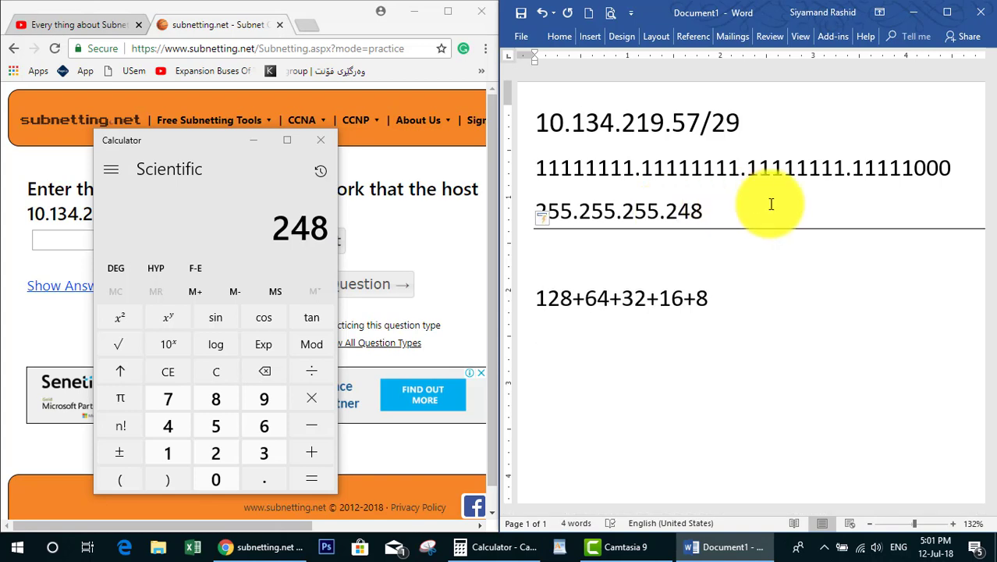
Write "Network id : 10.134.219" on the empty line below the horizontal line.
{"action": "type", "text": "network id :"}
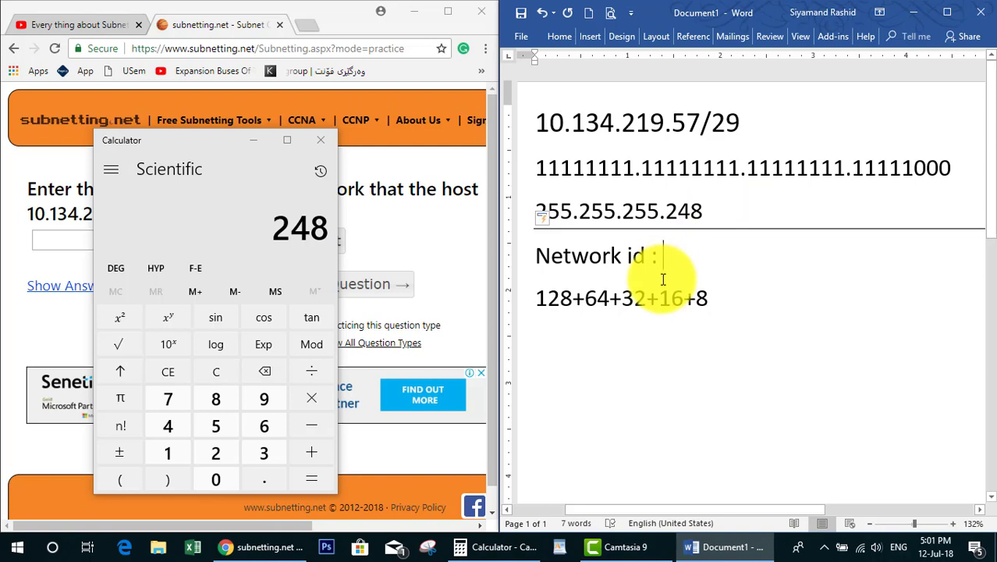
{"action": "left_click", "coordinate": [558, 211]}
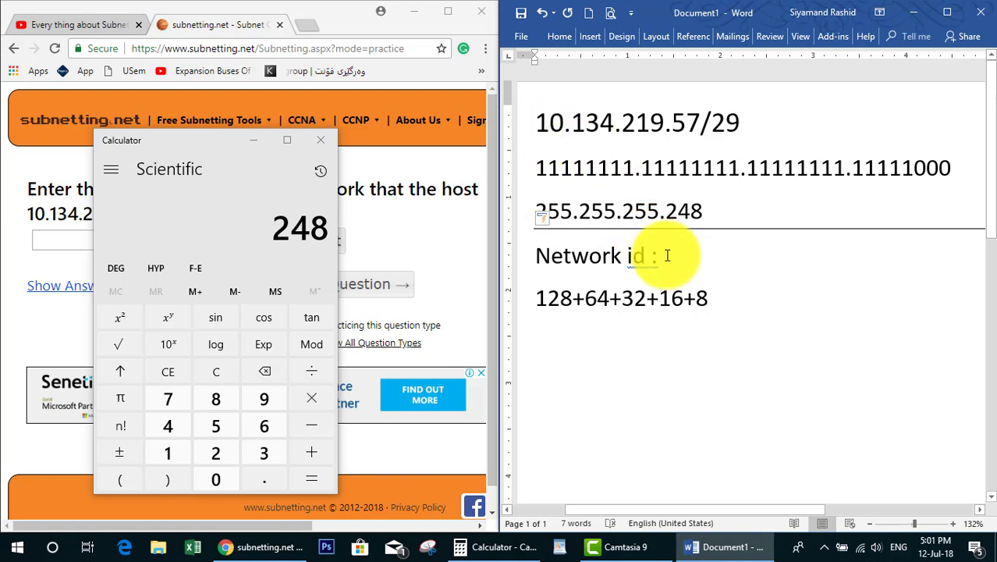
{"action": "type", "text": "10.1"}
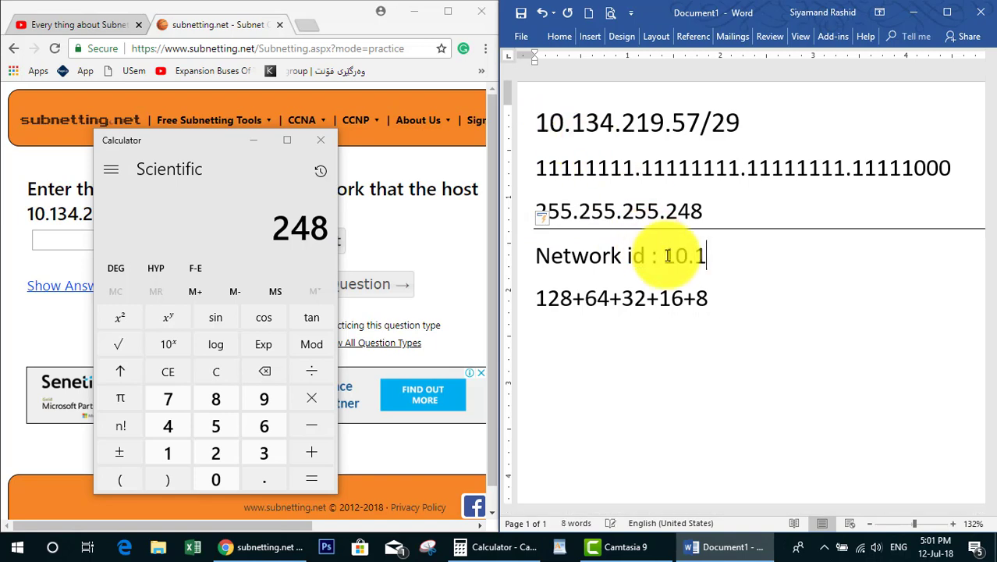
{"action": "type", "text": "34.219"}
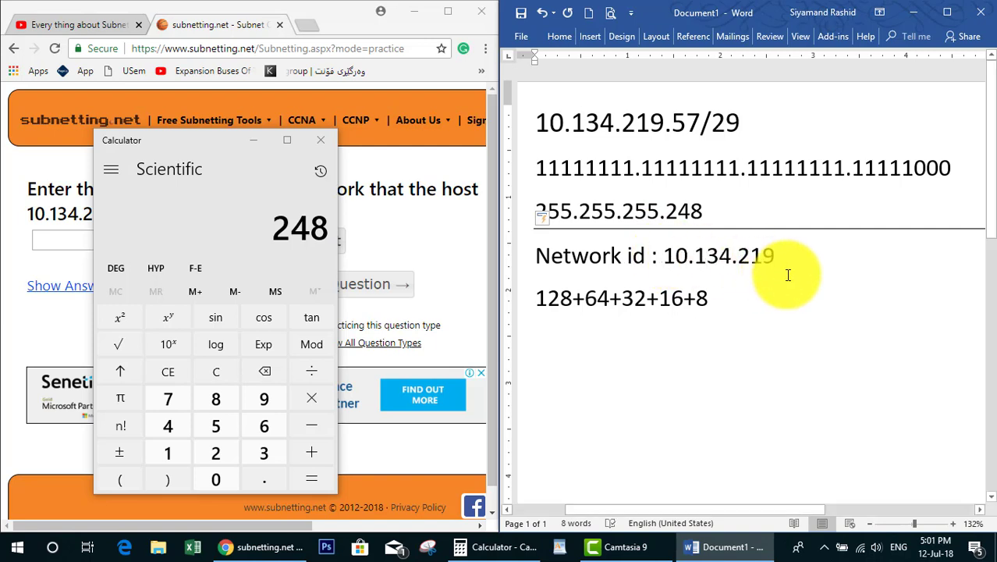
Work out the block size from the mask's last octet and write 256-248=8 beside the decimal mask.
{"action": "double_click", "coordinate": [684, 212]}
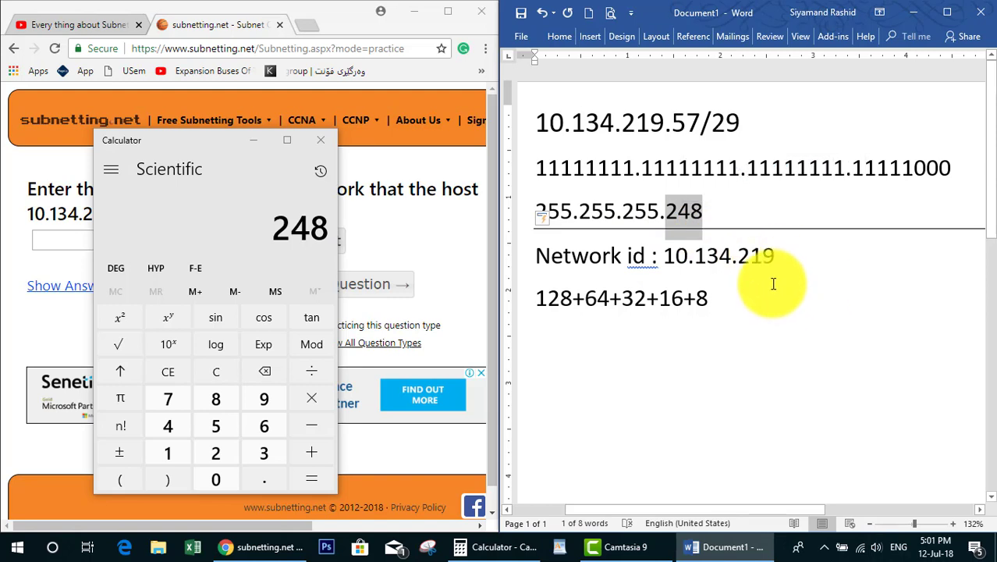
{"action": "left_click", "coordinate": [747, 215]}
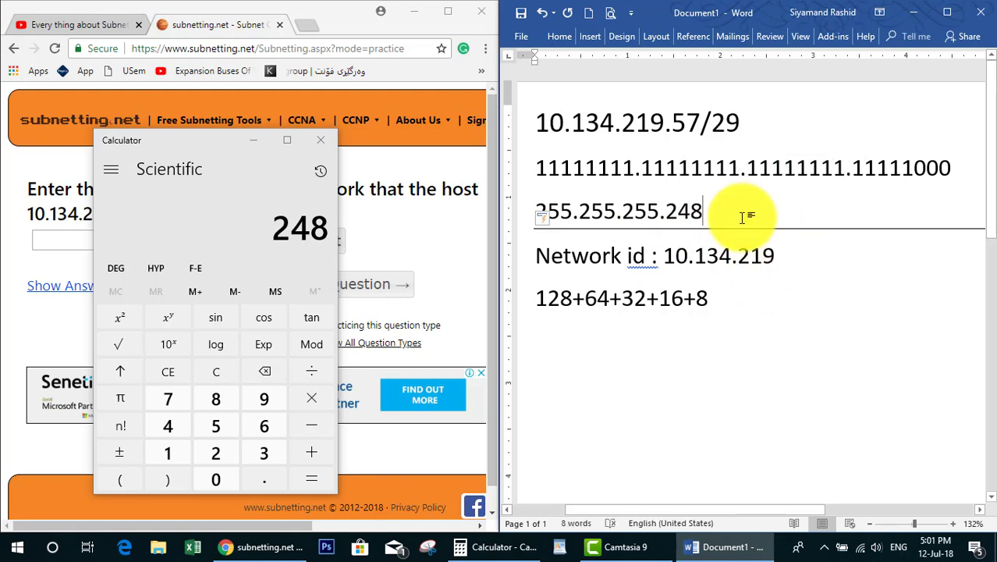
{"action": "type", "text": "25"}
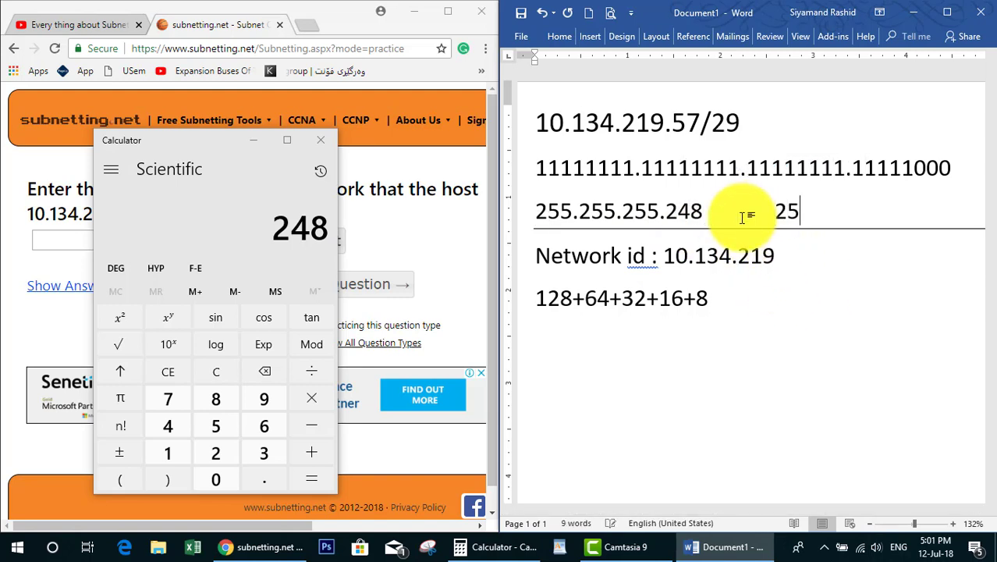
{"action": "type", "text": "6-248"}
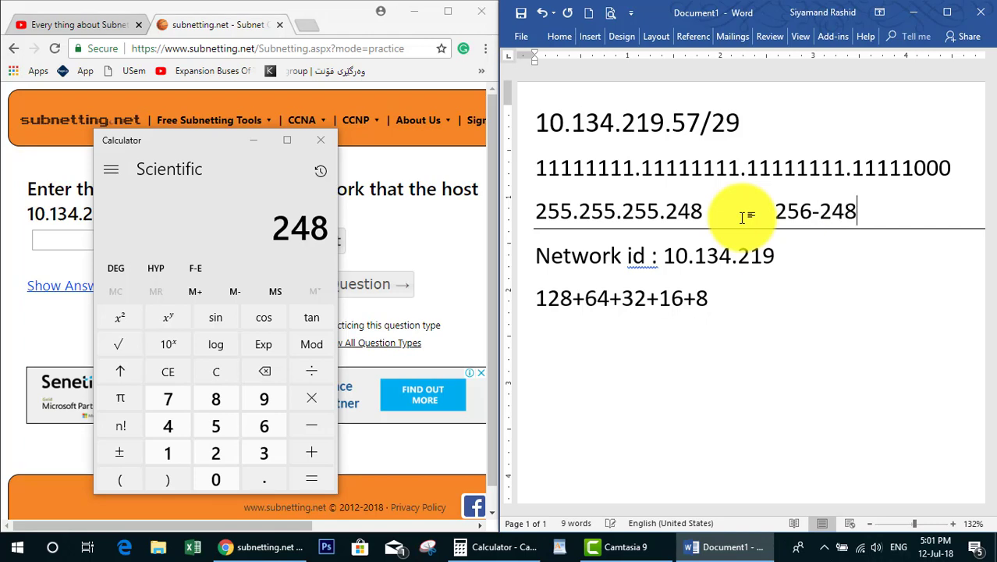
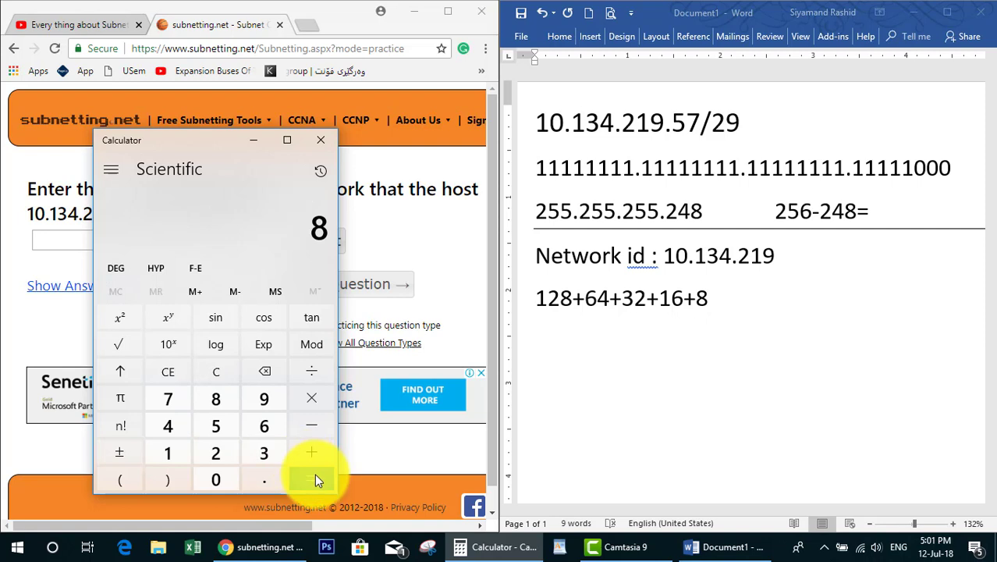
{"action": "left_click", "coordinate": [884, 207]}
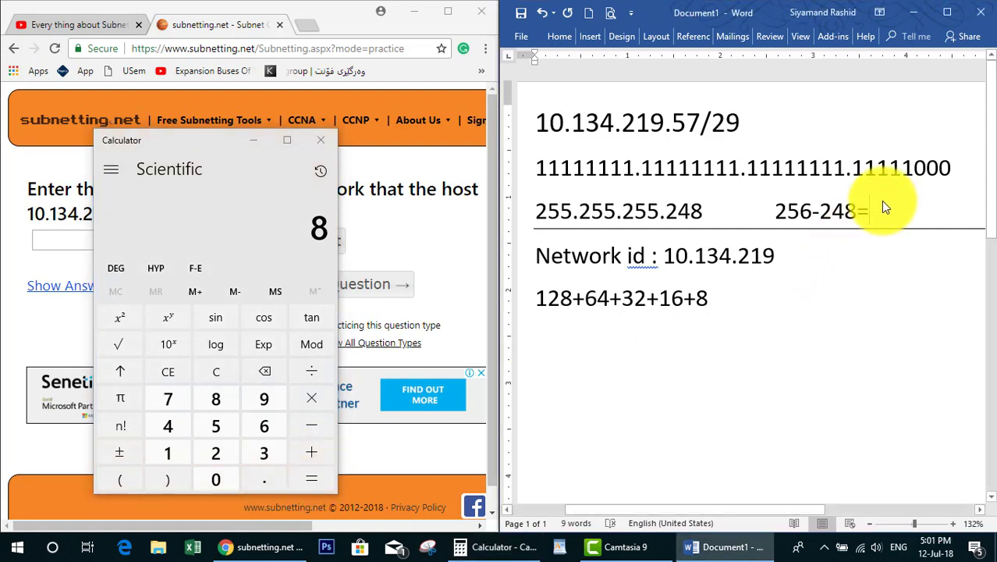
{"action": "type", "text": "8"}
{"action": "key", "text": "shift+Left"}
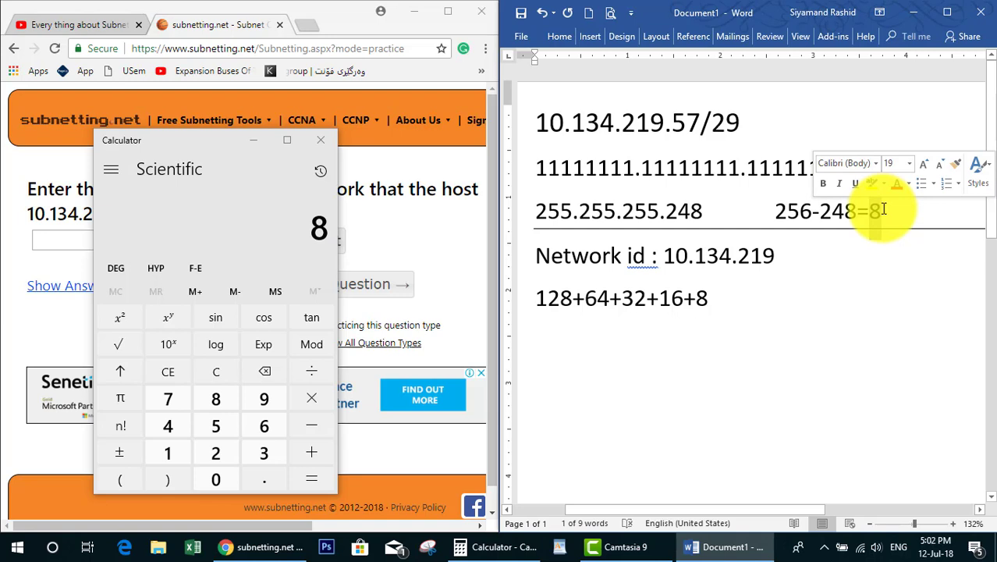
Write the block-size sum 8+8+8+8 on a new line below the bit-value sum.
{"action": "left_click_drag", "start_coordinate": [672, 123], "coordinate": [697, 122]}
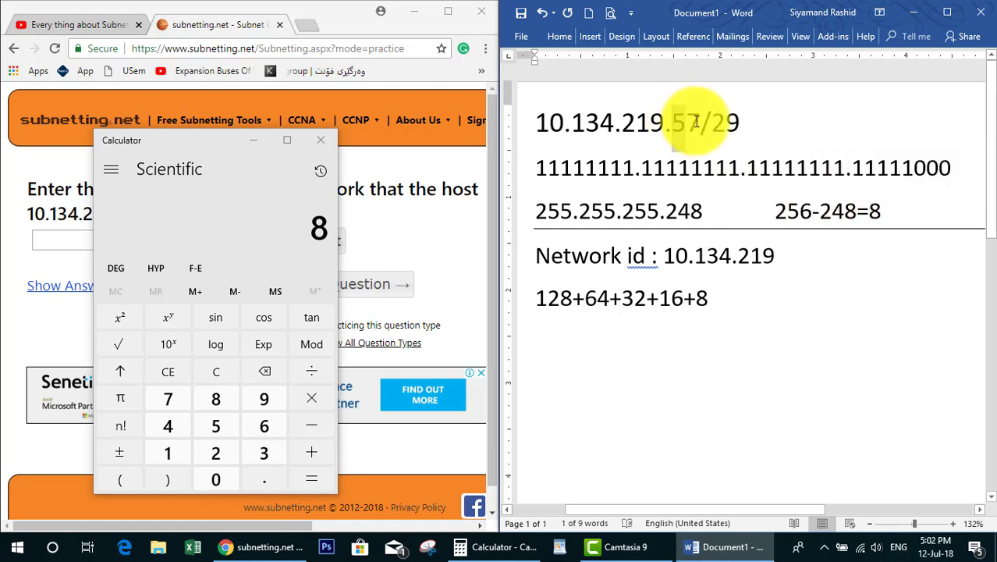
{"action": "left_click", "coordinate": [733, 291]}
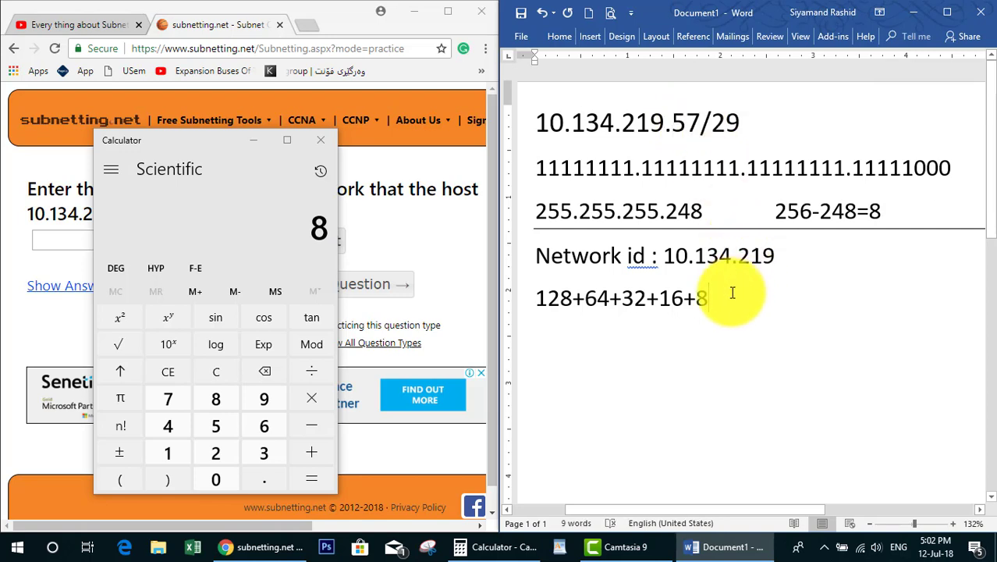
{"action": "key", "text": "Return"}
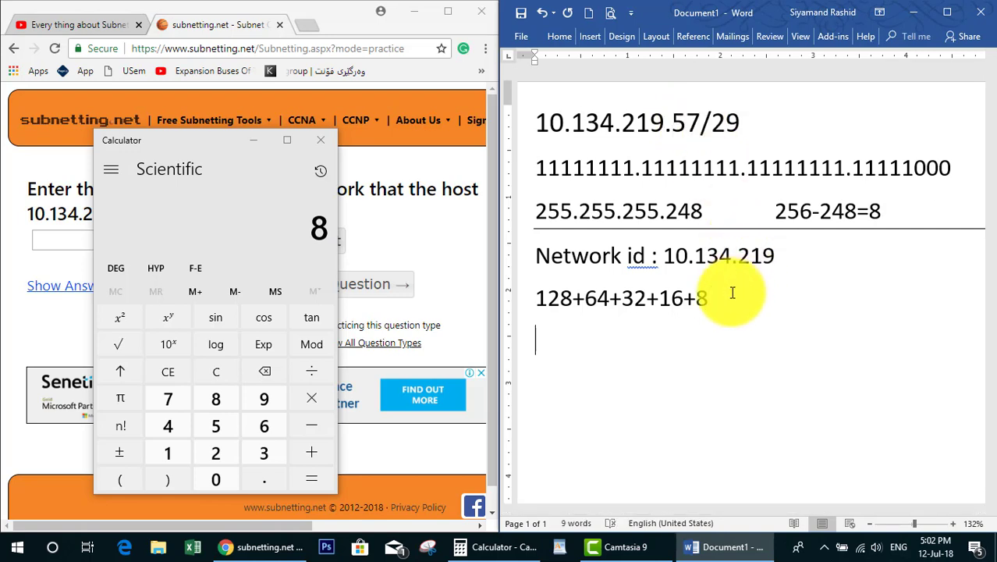
{"action": "type", "text": "8+8+8"}
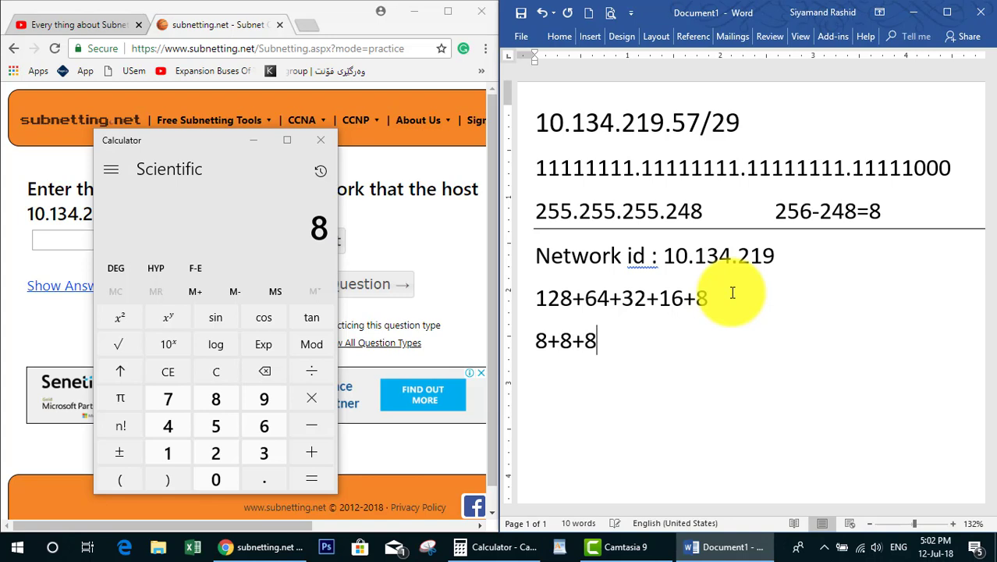
{"action": "type", "text": "+8"}
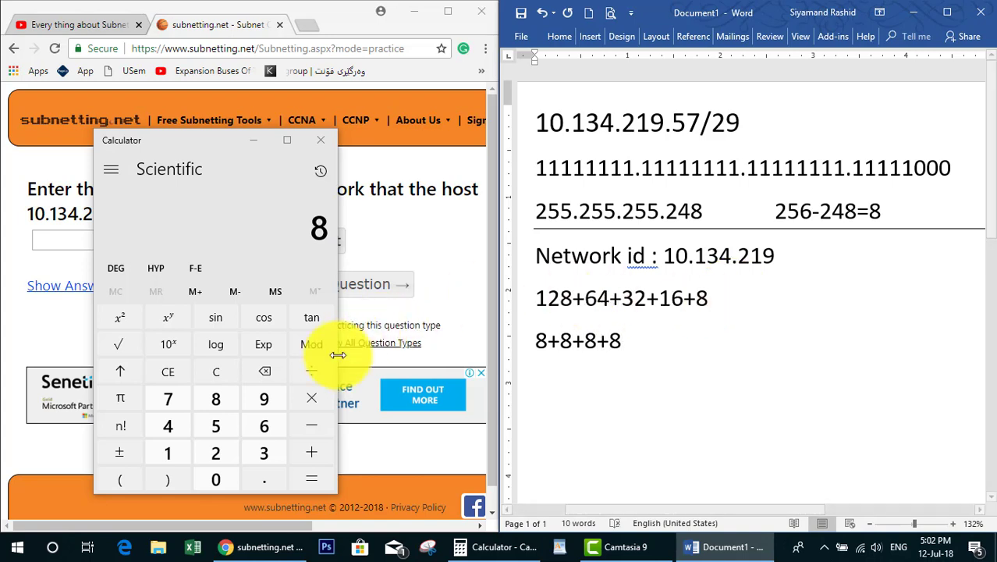
Clear Calculator and add 8 repeatedly, eight times in all, to find the multiples around the host octet 57.
{"action": "left_click", "coordinate": [211, 376]}
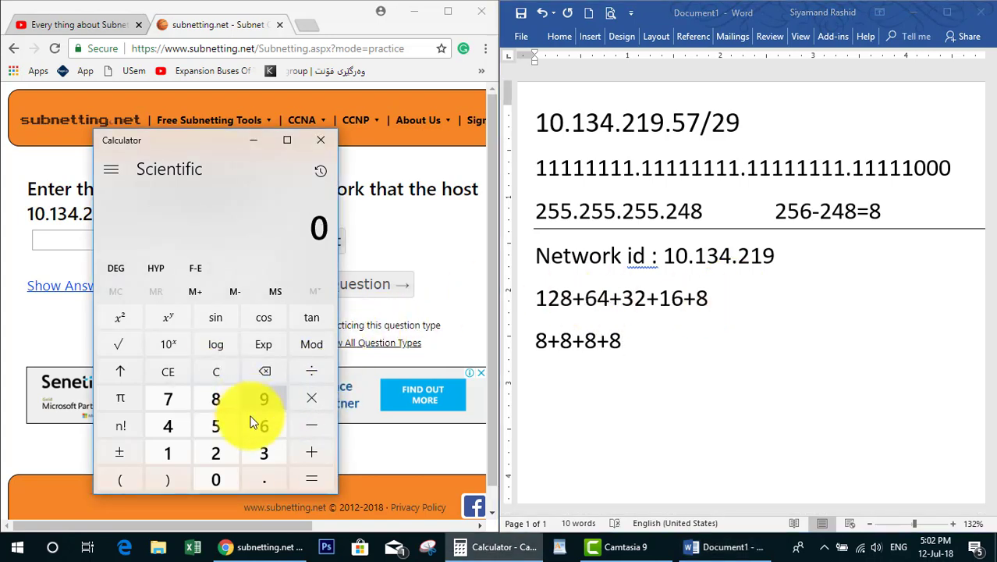
{"action": "type", "text": "8 + 8 + 8 +"}
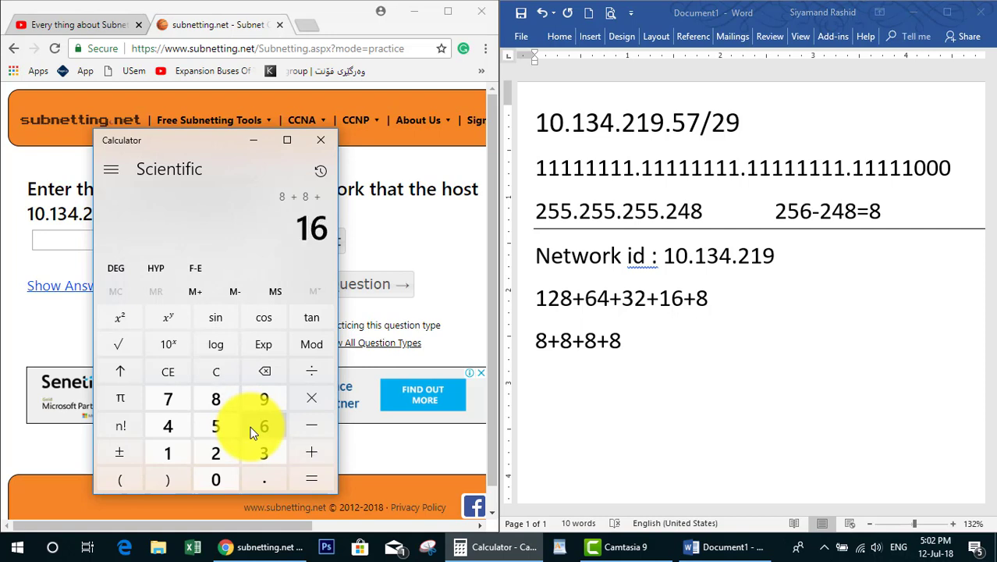
{"action": "type", "text": " 8 + "}
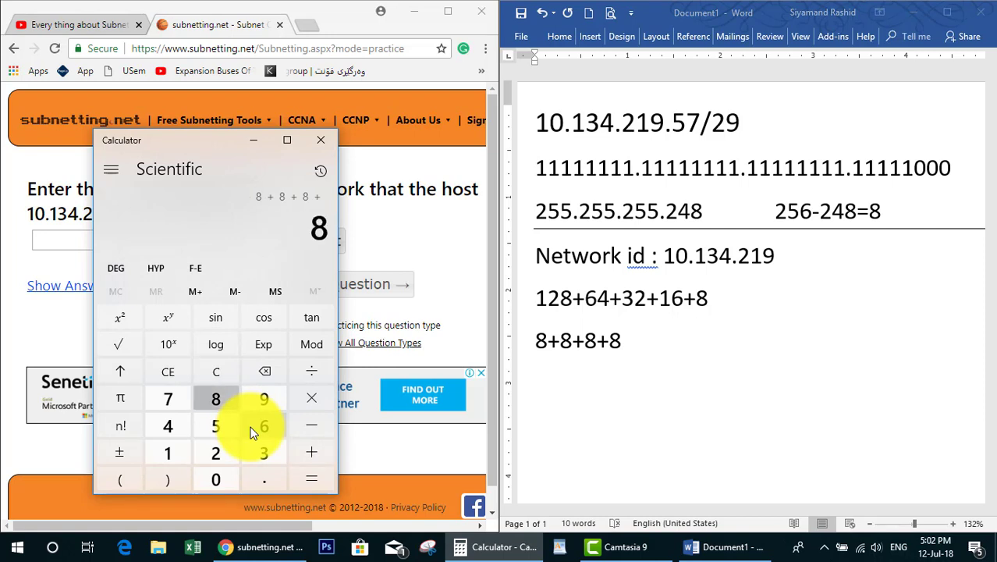
{"action": "type", "text": " 8 + 8 + "}
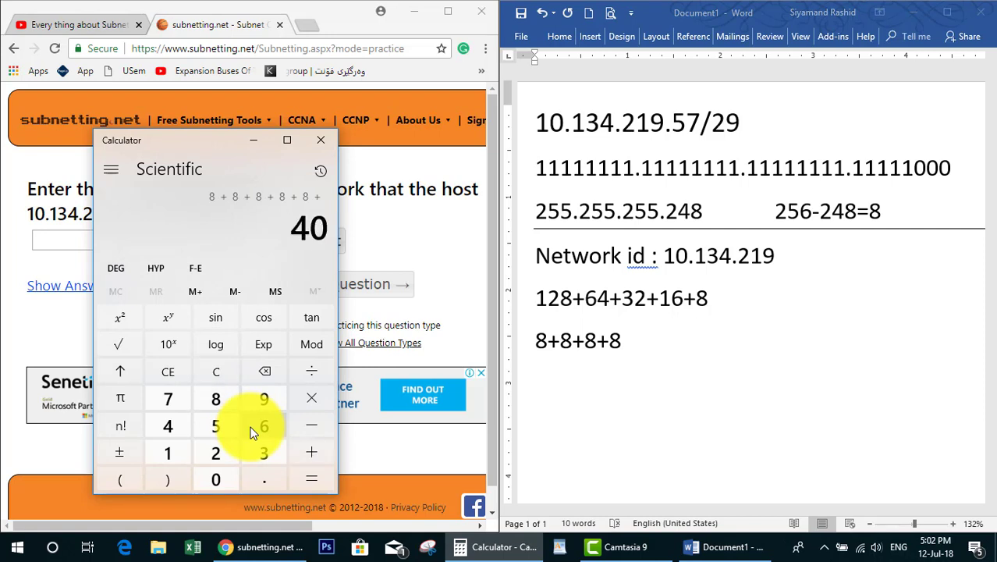
{"action": "type", "text": "8 + 8 +"}
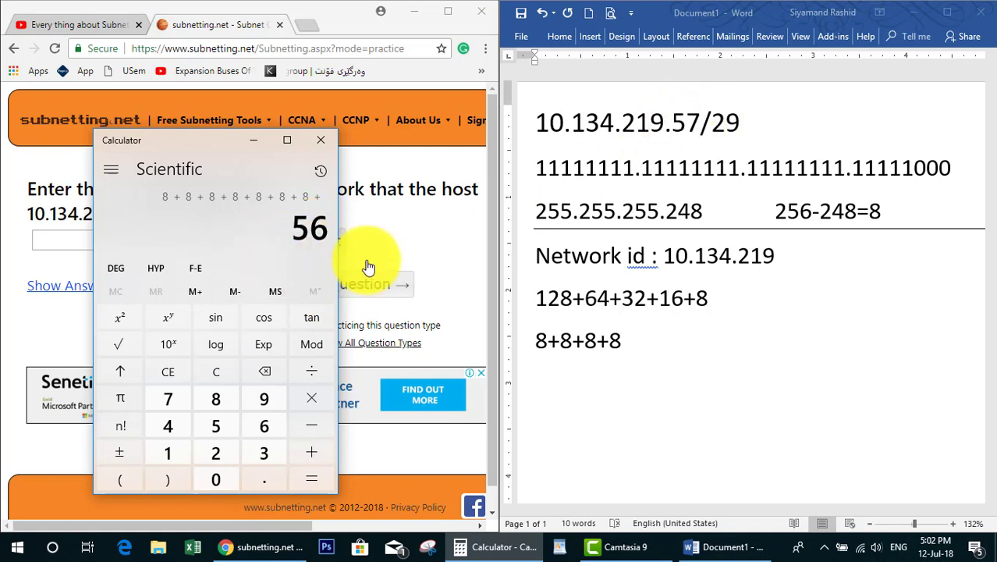
{"action": "type", "text": "8+"}
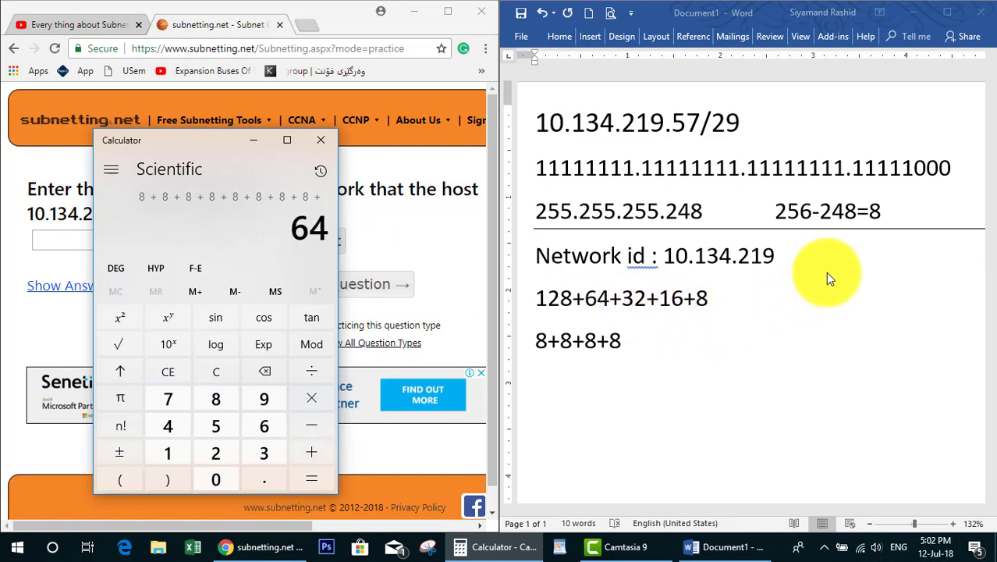
Write the two neighbouring block boundaries, 56, 64, on a new line below 8+8+8+8 in the Word document.
{"action": "left_click", "coordinate": [645, 358]}
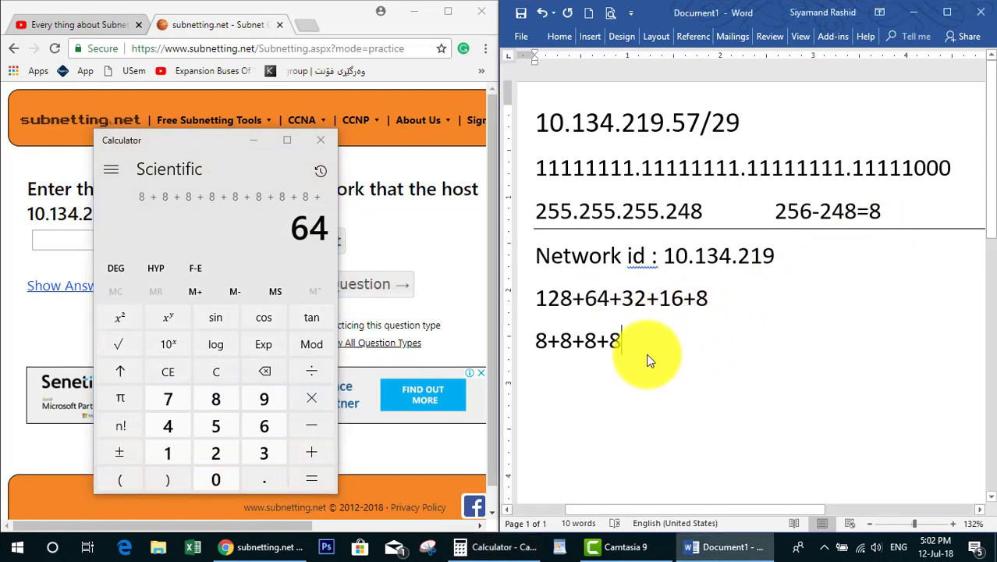
{"action": "key", "text": "Return"}
{"action": "type", "text": "56"}
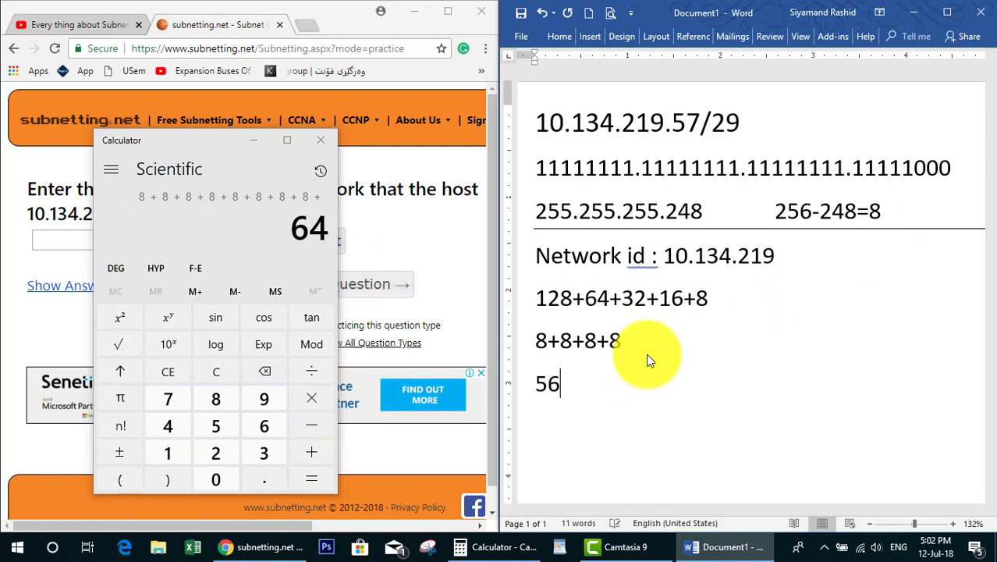
{"action": "type", "text": ", 64"}
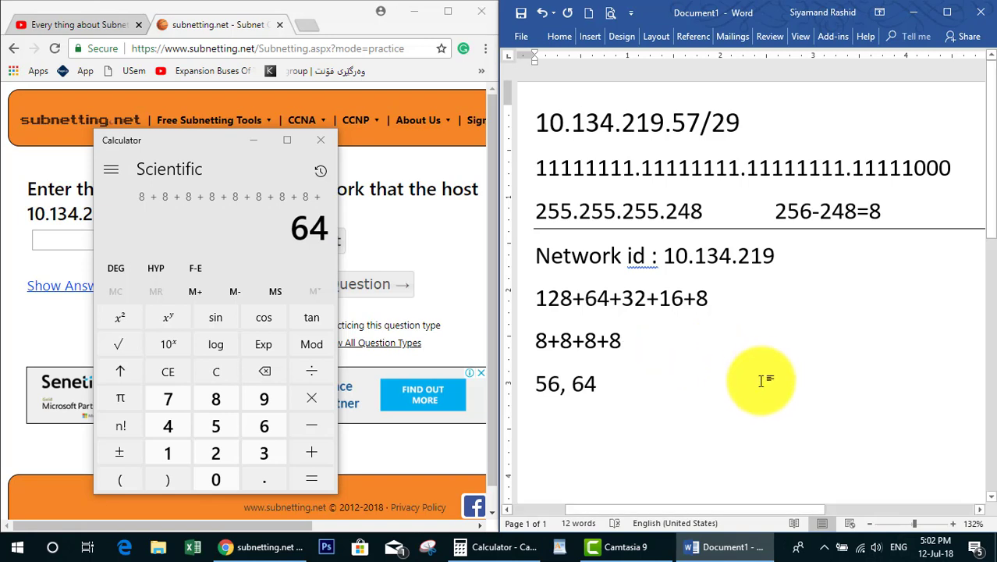
Complete the Network id line by appending the lower block boundary, .56, as the last octet.
{"action": "left_click_drag", "start_coordinate": [612, 386], "coordinate": [574, 388]}
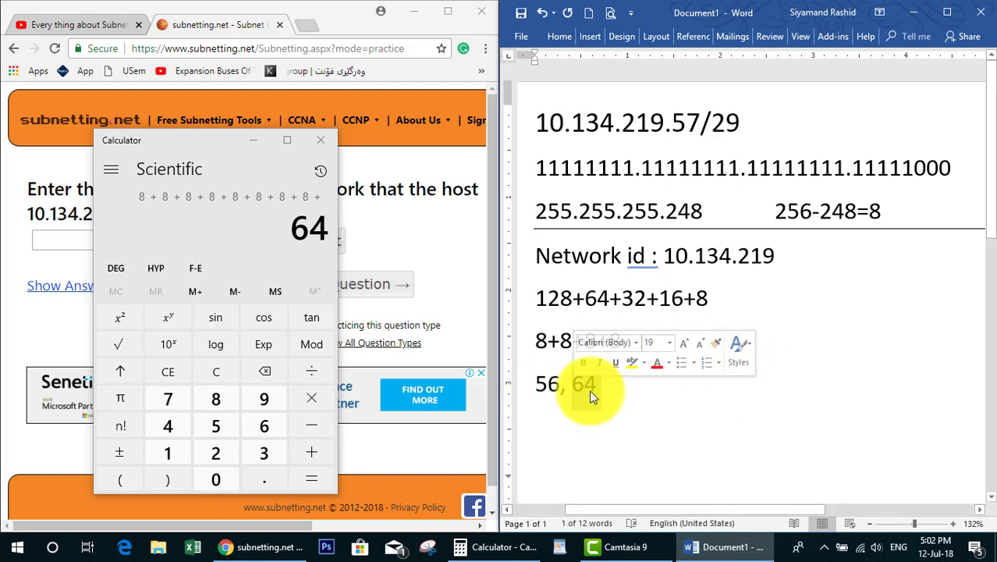
{"action": "double_click", "coordinate": [546, 384]}
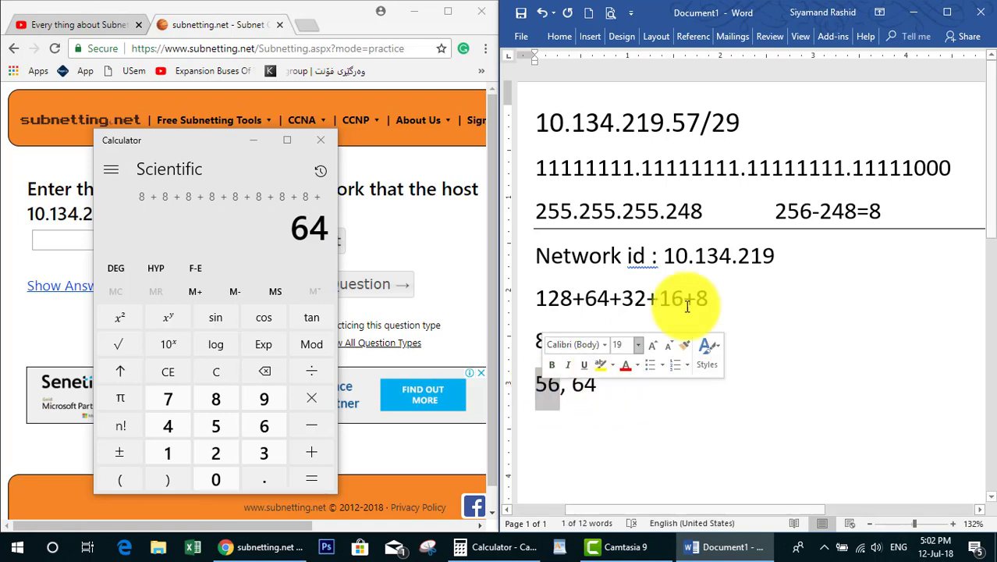
{"action": "left_click", "coordinate": [786, 257]}
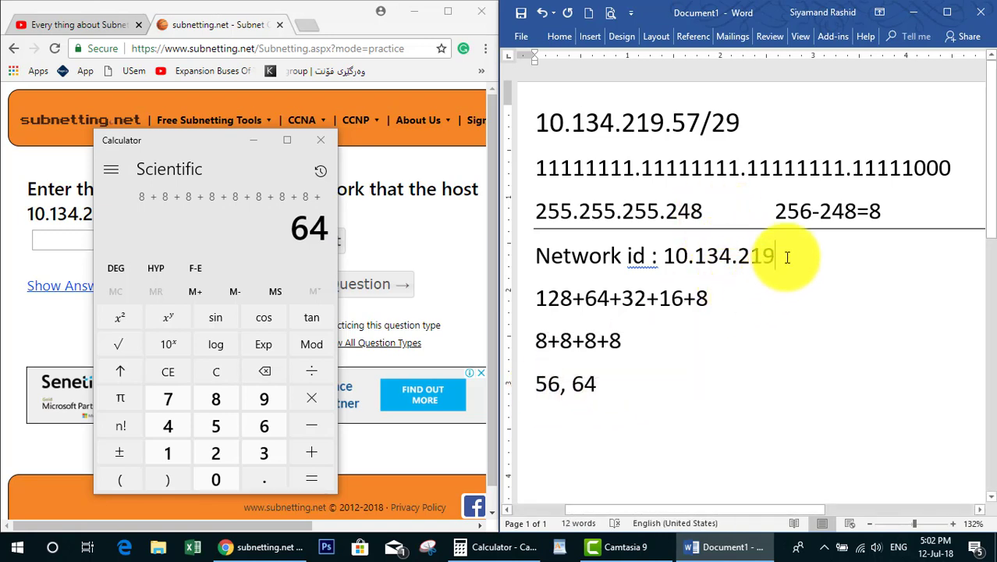
{"action": "type", "text": ".56"}
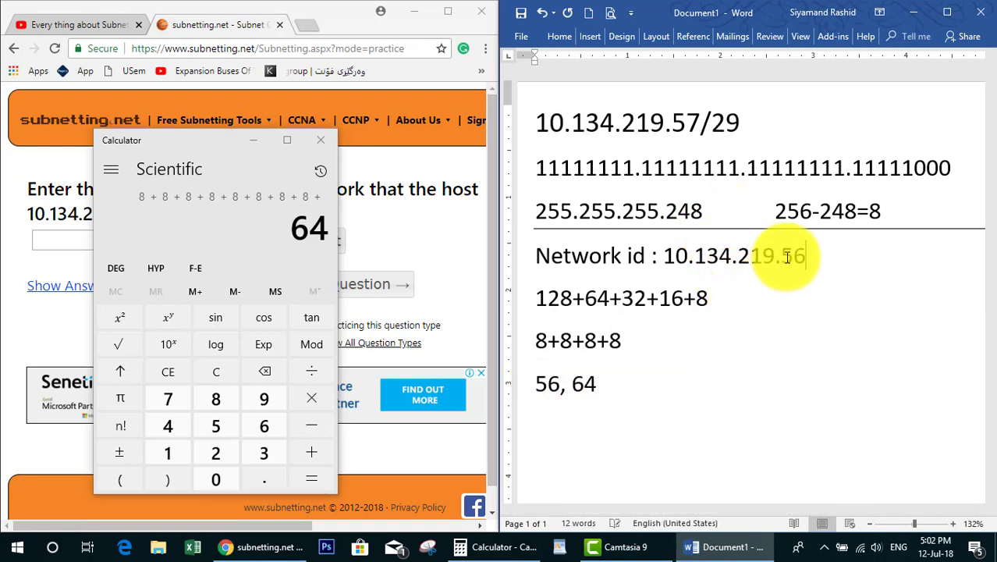
Add a line below the network ID reading 1st valid ip : 10.134.219.57.
{"action": "key", "text": "Return"}
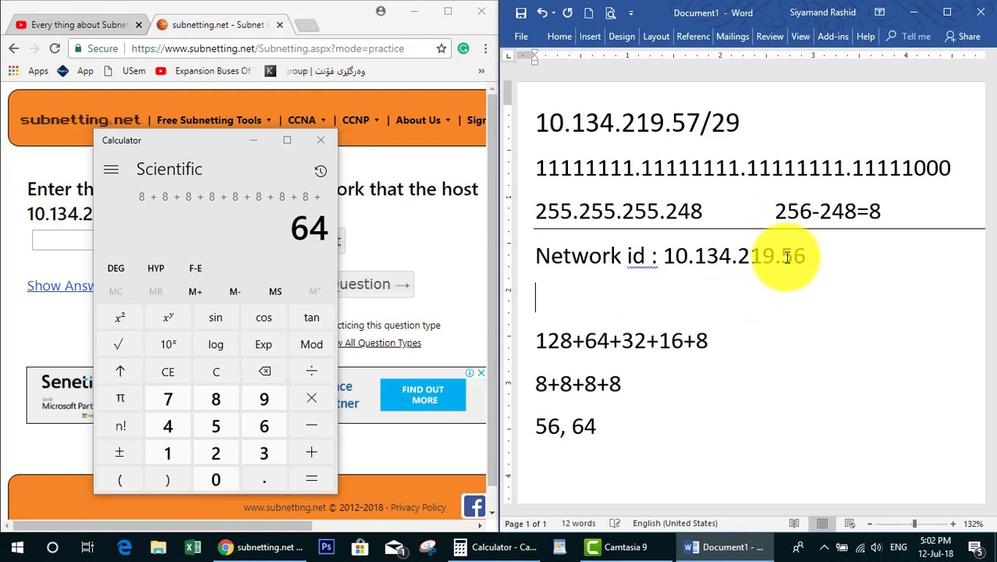
{"action": "type", "text": "1st val"}
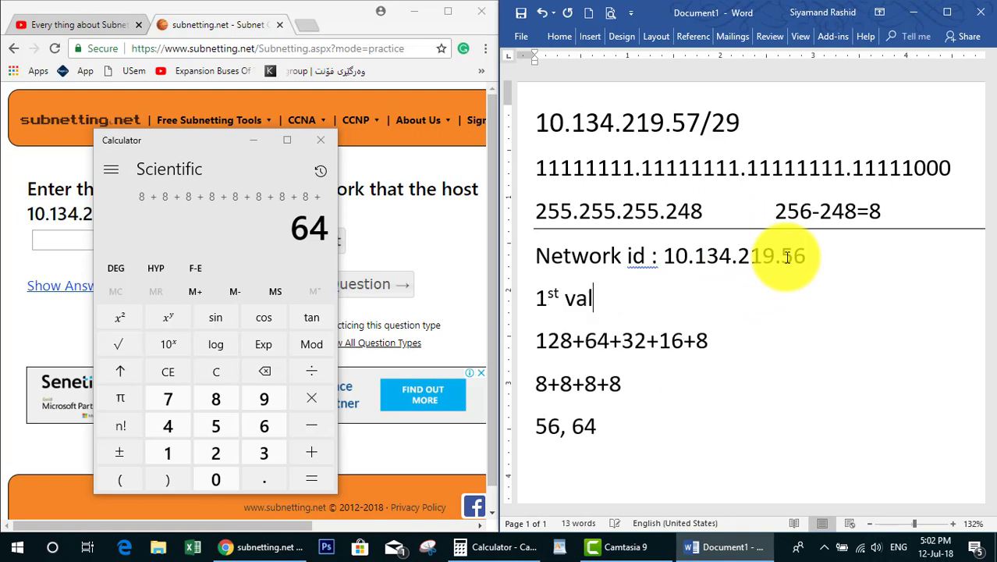
{"action": "type", "text": "id ip : "}
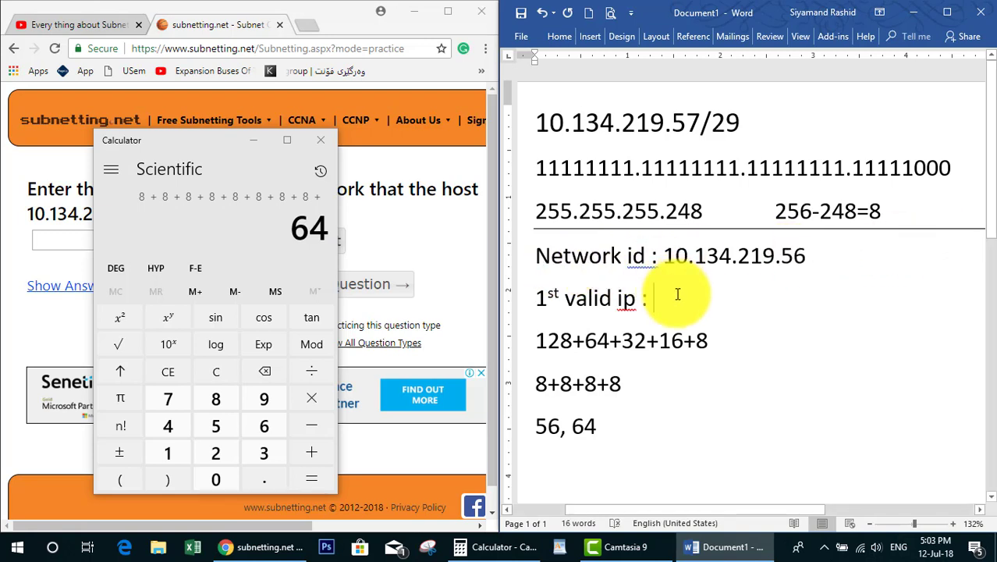
{"action": "type", "text": "10.13"}
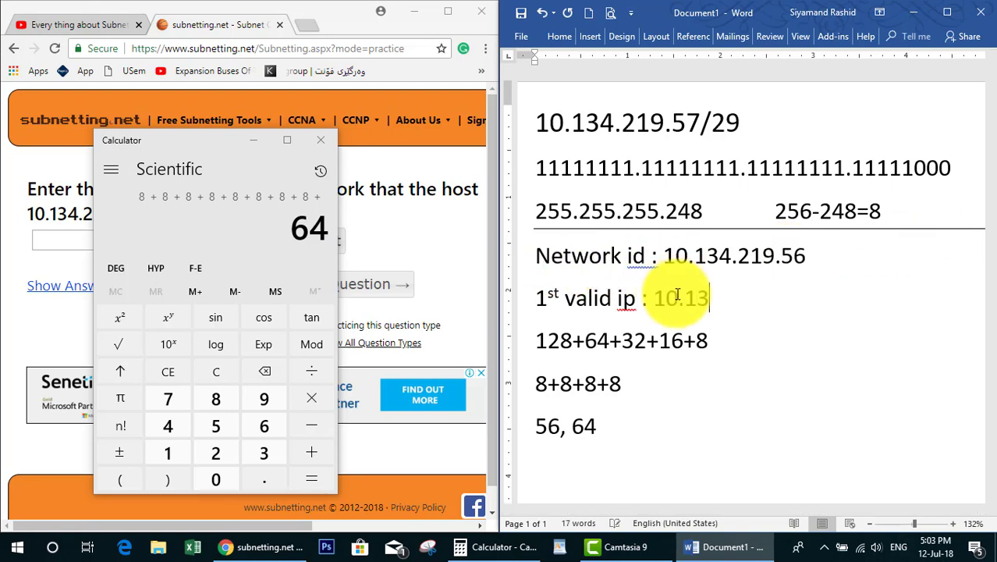
{"action": "type", "text": "4.219"}
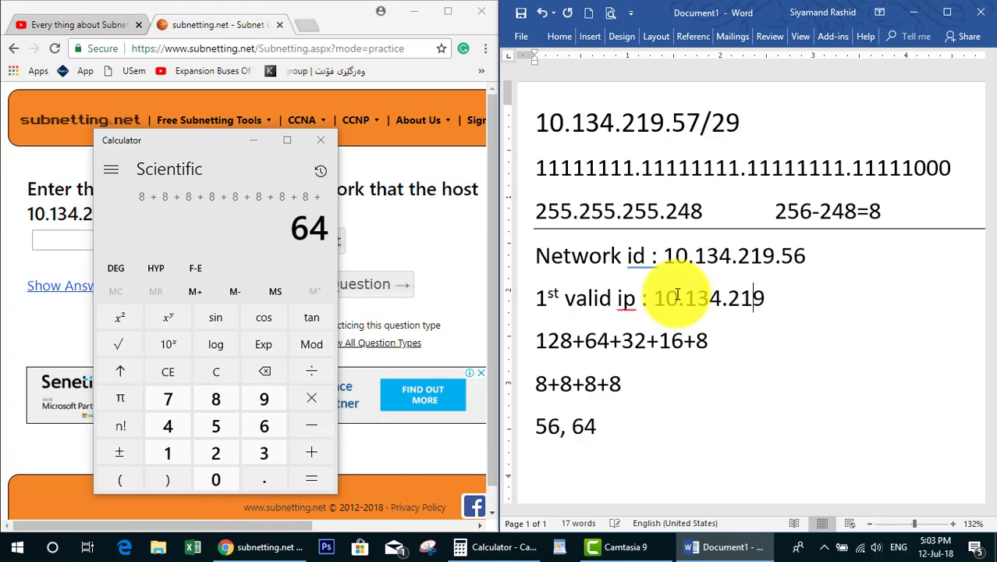
{"action": "type", "text": ".57"}
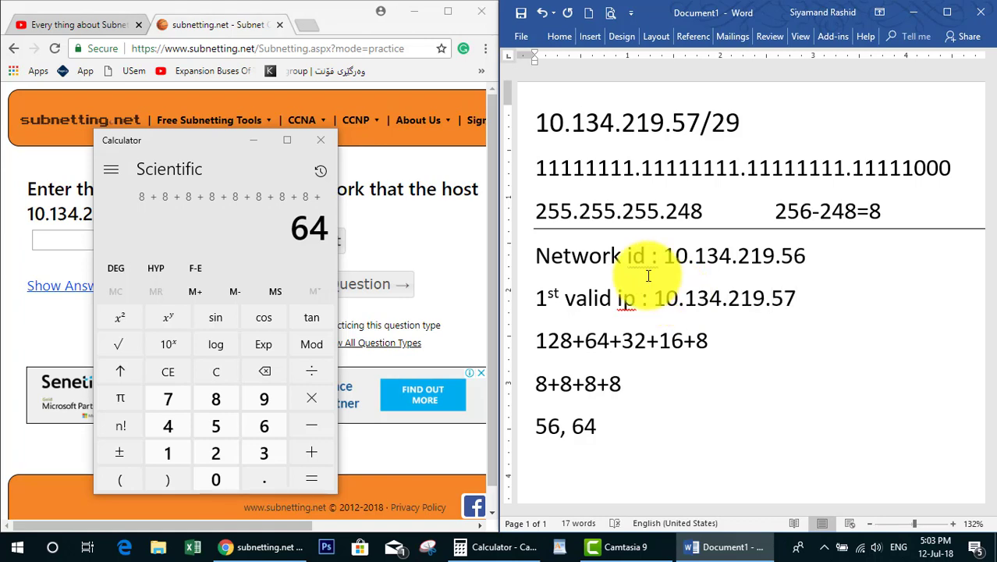
Minimize Calculator, submit 10.134.219.57 copied from the document as the subnetting.net answer, and go on to the next question.
{"action": "left_click", "coordinate": [257, 141]}
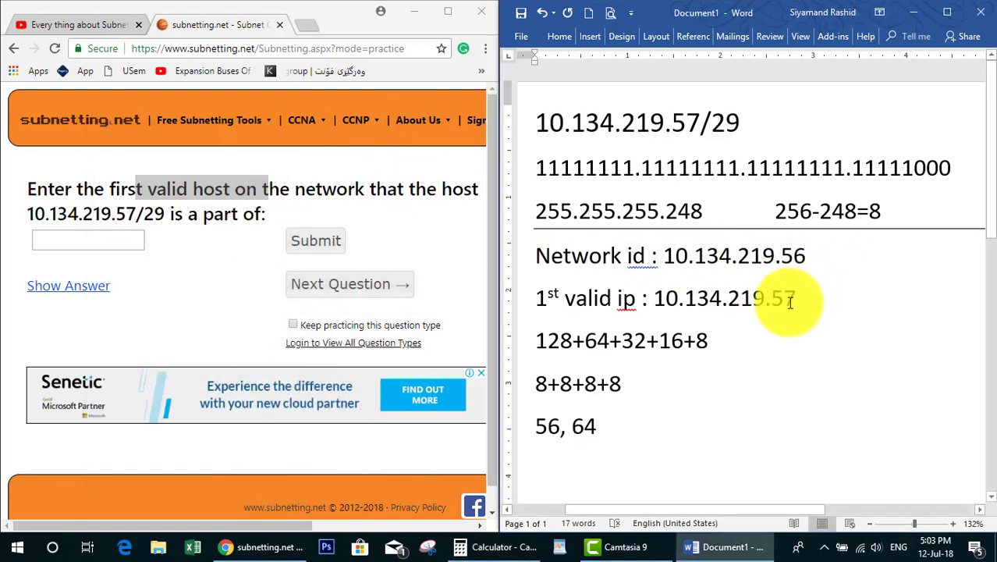
{"action": "left_click_drag", "start_coordinate": [797, 298], "coordinate": [660, 298]}
{"action": "key", "text": "ctrl+c"}
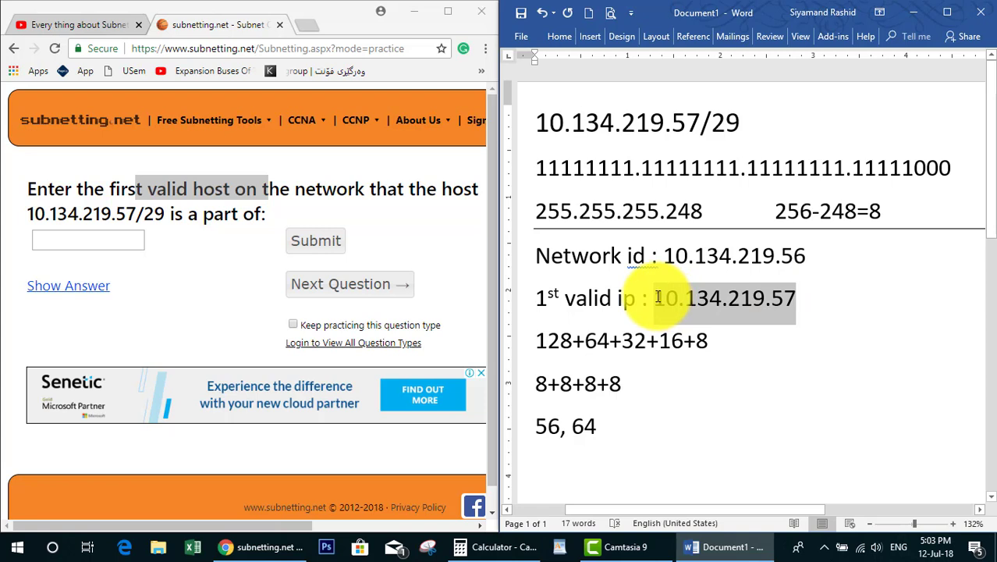
{"action": "left_click", "coordinate": [62, 244]}
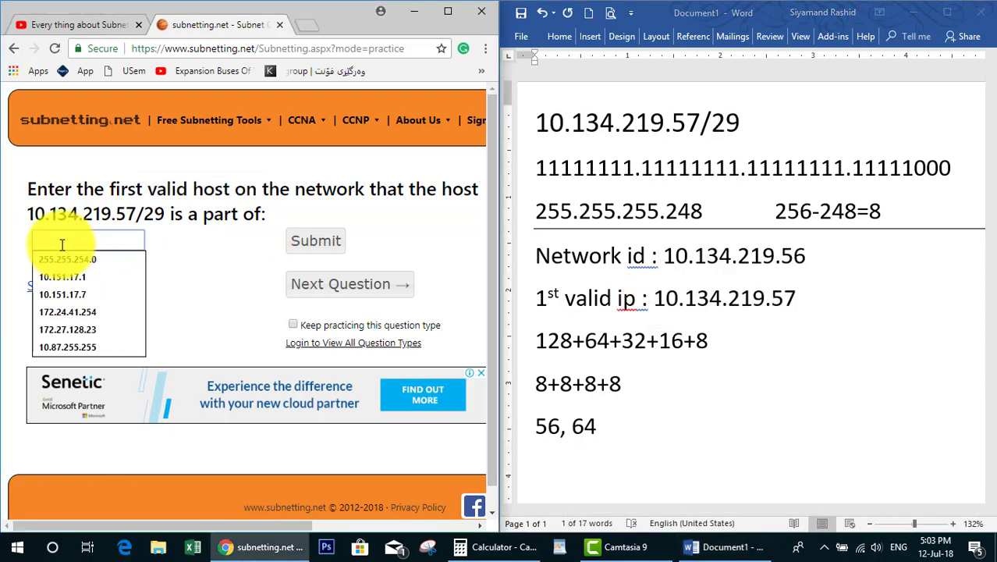
{"action": "key", "text": "ctrl+v"}
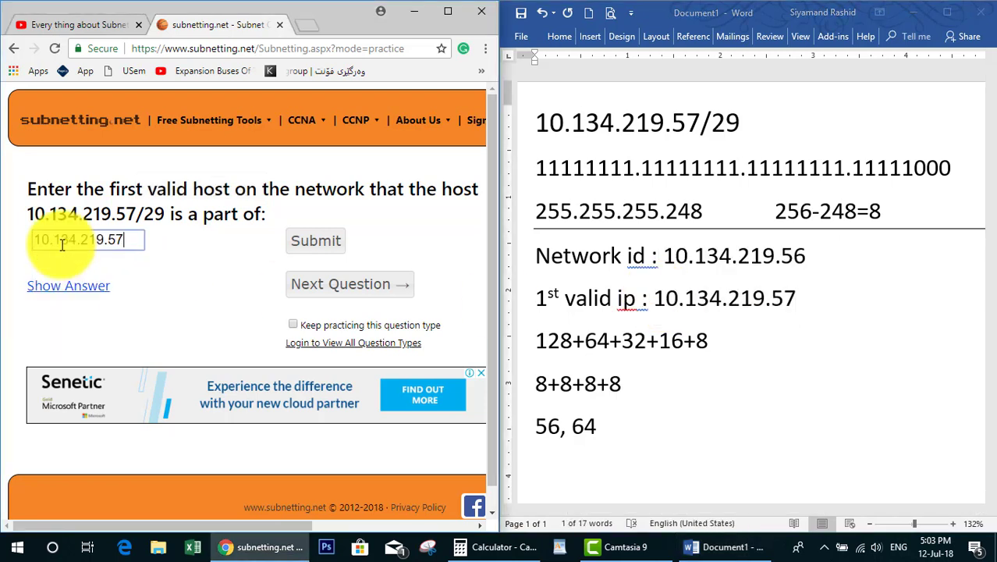
{"action": "left_click", "coordinate": [300, 242]}
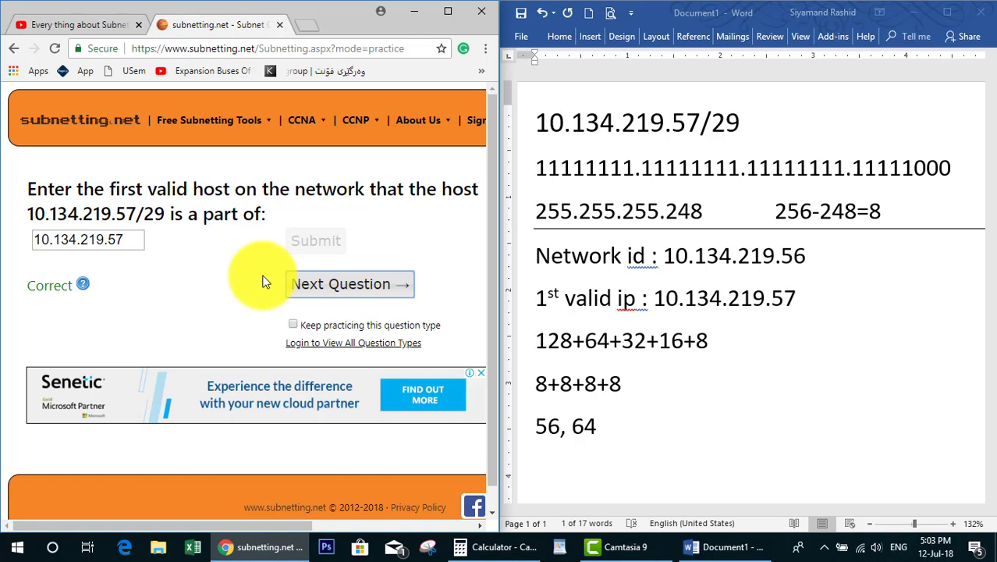
{"action": "left_click", "coordinate": [361, 285]}
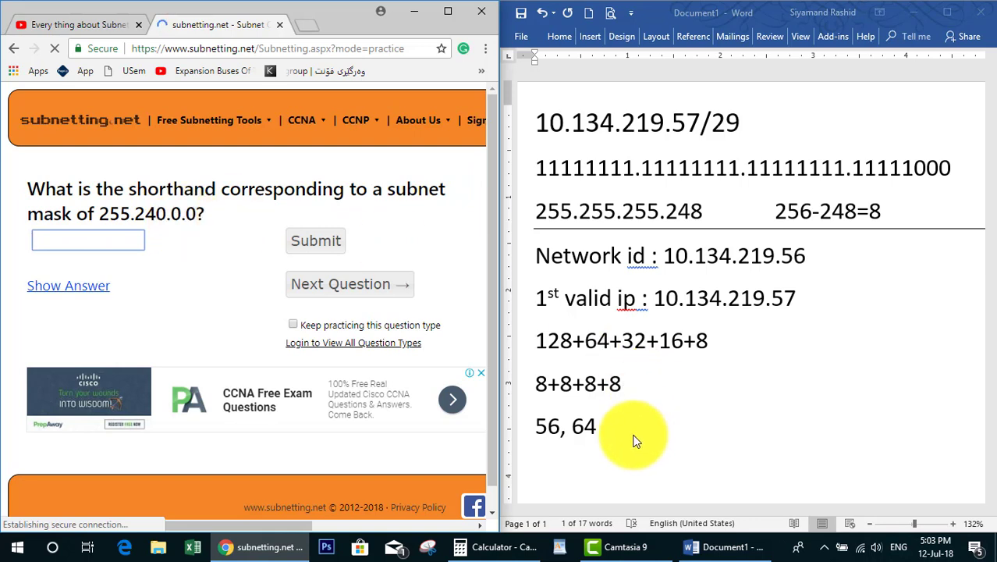
Replace all the notes in the Word document with the new question's subnet mask, 255.240.0.0.
{"action": "left_click", "coordinate": [713, 122]}
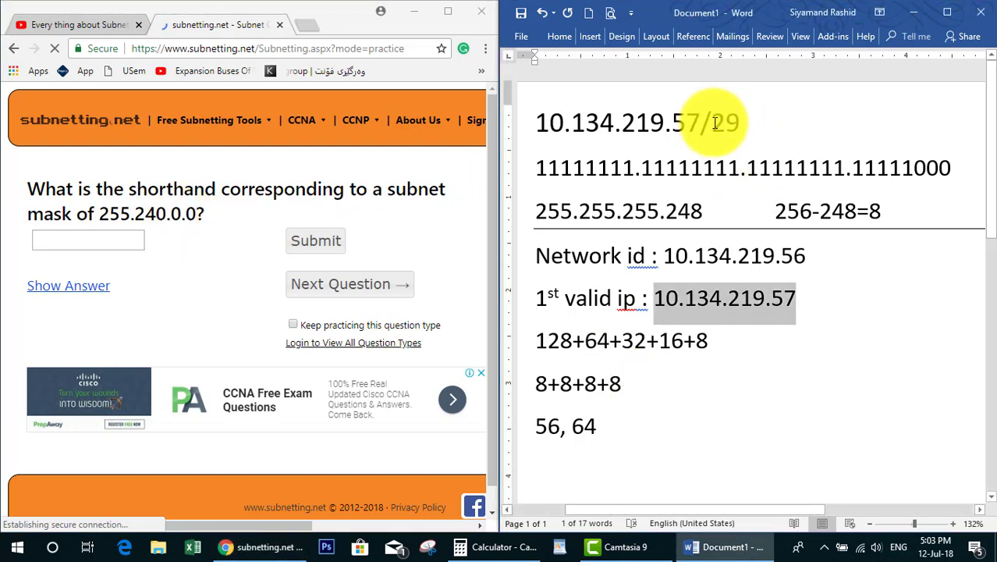
{"action": "left_click_drag", "start_coordinate": [711, 122], "coordinate": [738, 123]}
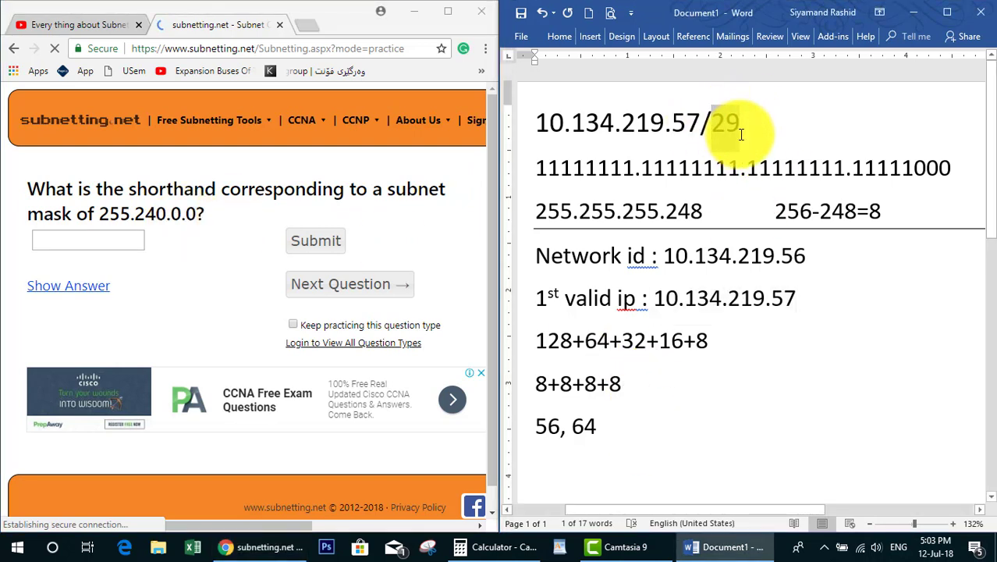
{"action": "left_click_drag", "start_coordinate": [639, 422], "coordinate": [537, 139]}
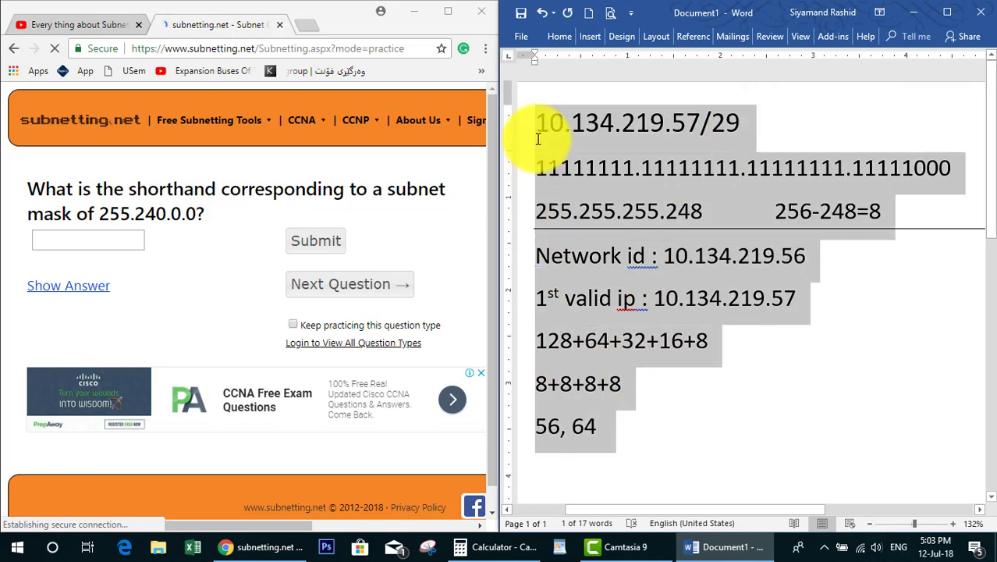
{"action": "type", "text": "255."}
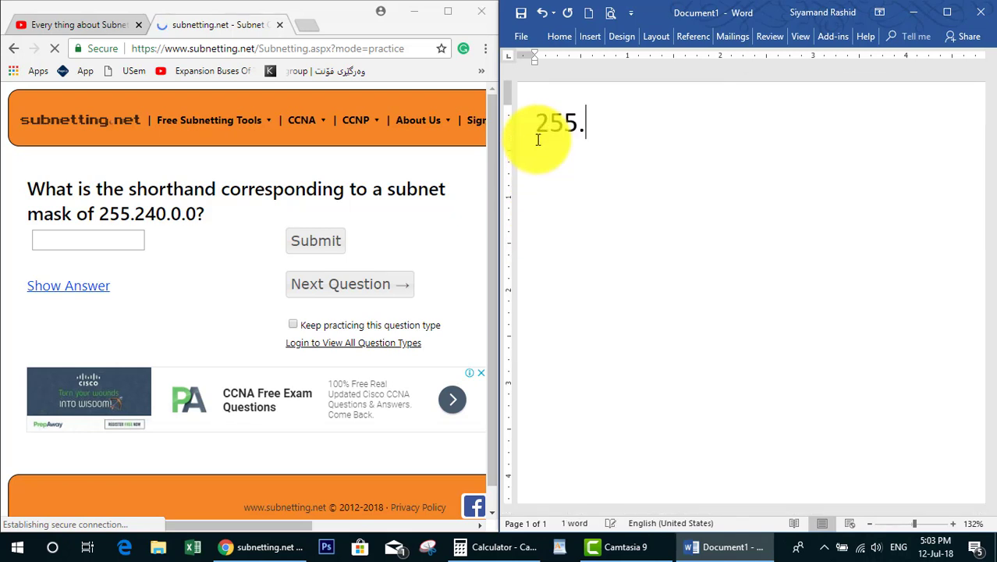
{"action": "type", "text": "255."}
{"action": "key", "text": "BackSpace"}
{"action": "key", "text": "BackSpace"}
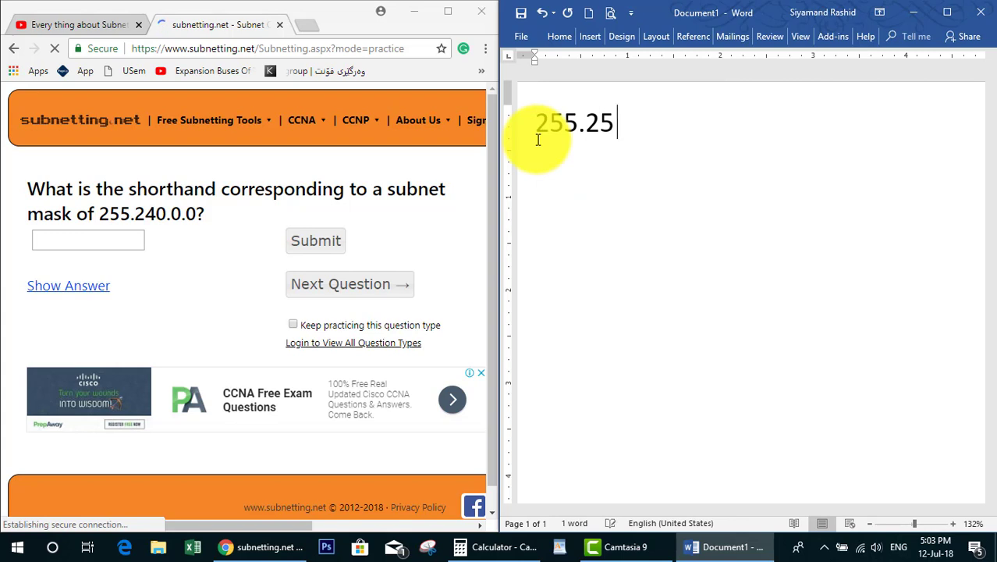
{"action": "key", "text": "BackSpace"}
{"action": "type", "text": "40."}
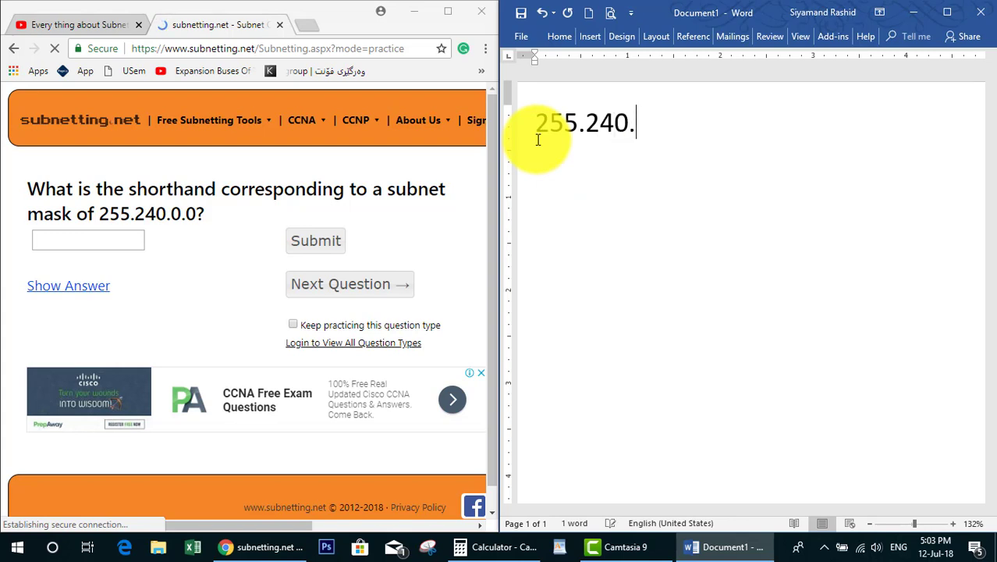
{"action": "type", "text": "0.0"}
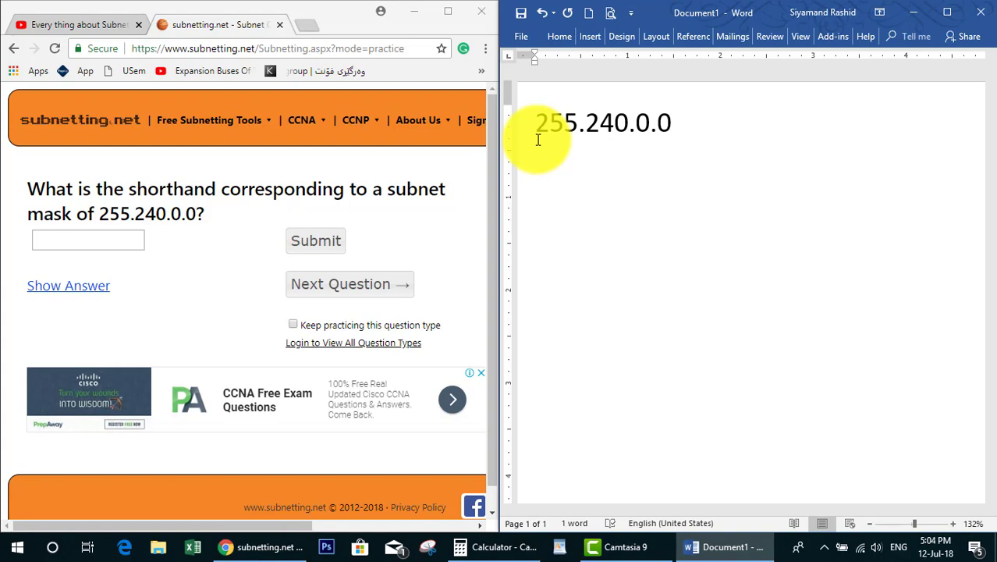
Write the first octet in binary as 11111111. below the mask, and the bit-value sum 128+64+32 on the line below.
{"action": "type", "text": "11111111."}
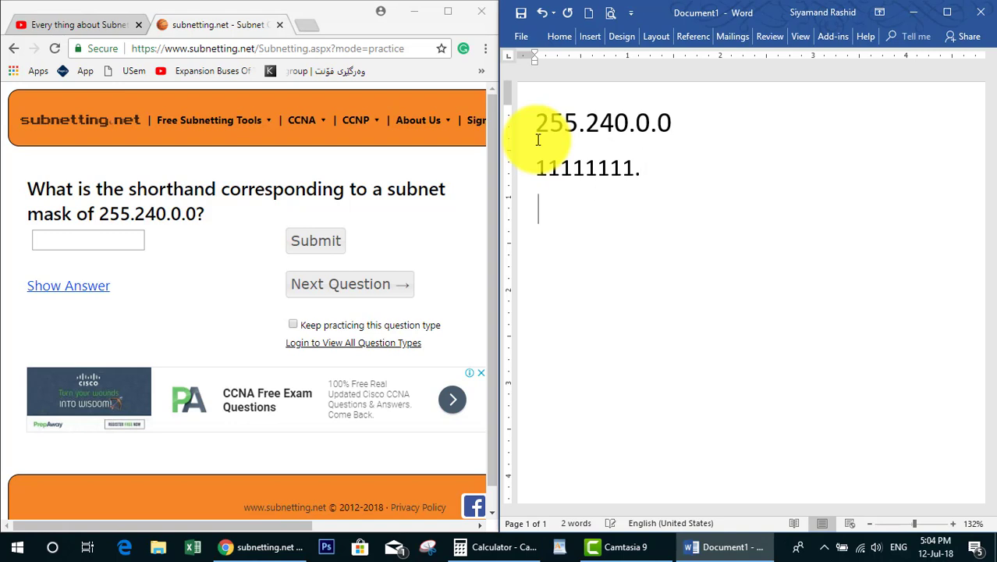
{"action": "type", "text": "128+"}
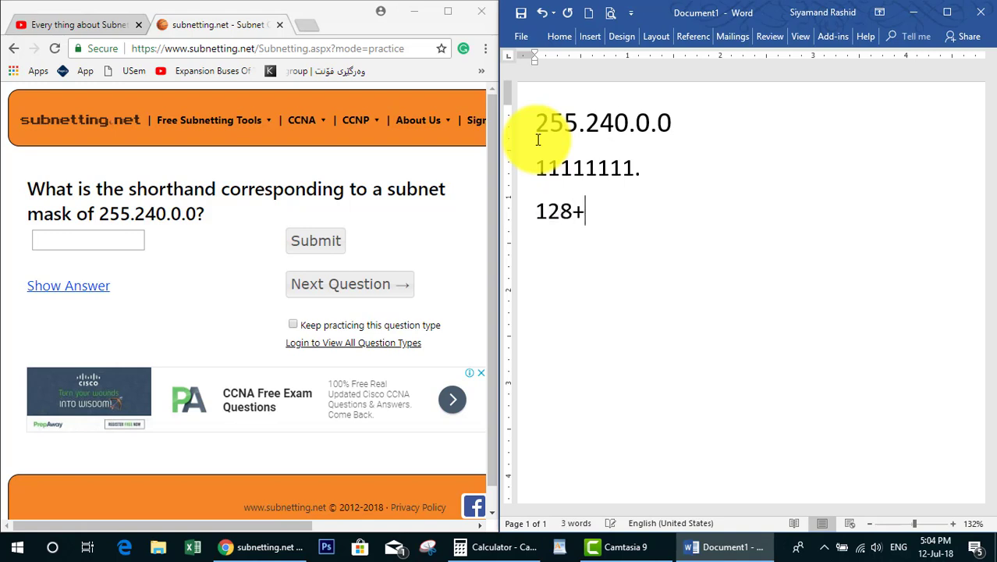
{"action": "type", "text": "64+32"}
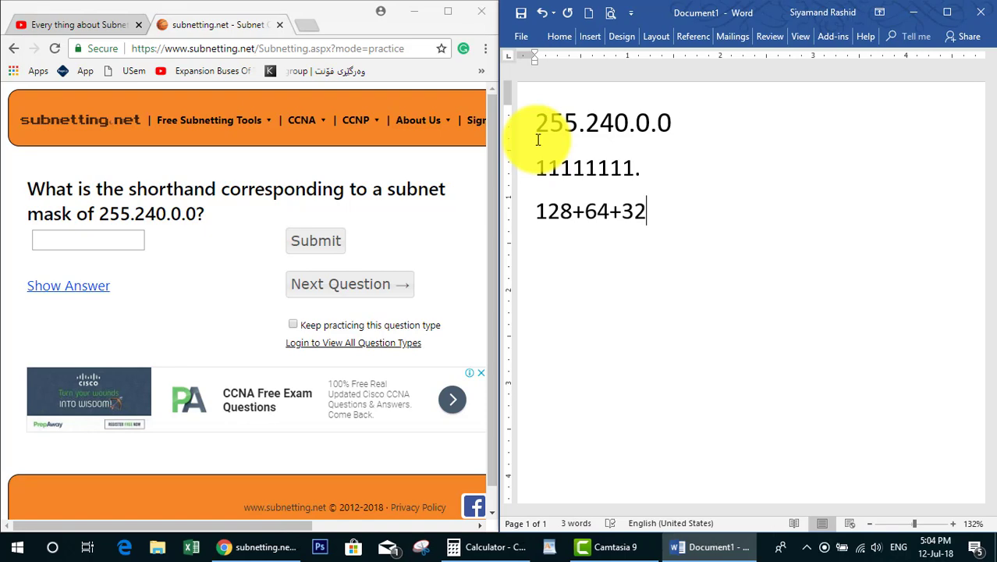
Switch to Calculator, clear it, add the bit values 128+64+32 and try adding 8 to the total.
{"action": "left_click", "coordinate": [493, 548]}
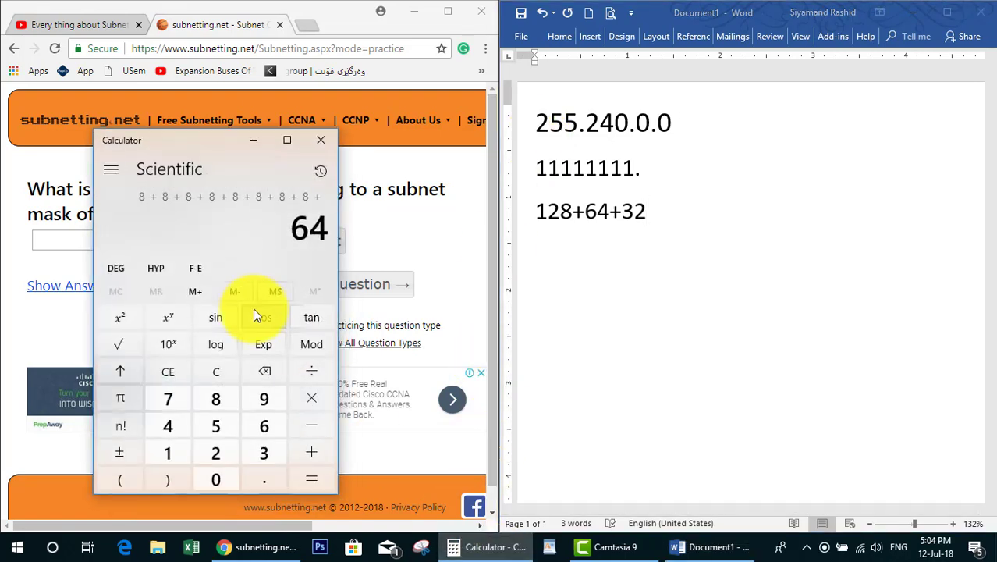
{"action": "left_click", "coordinate": [216, 378]}
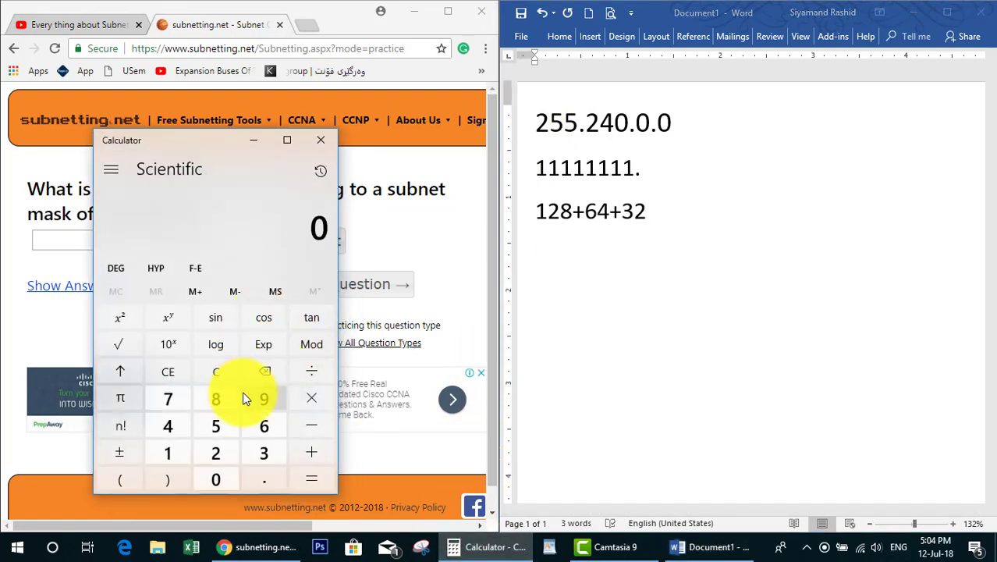
{"action": "type", "text": "128+64+32"}
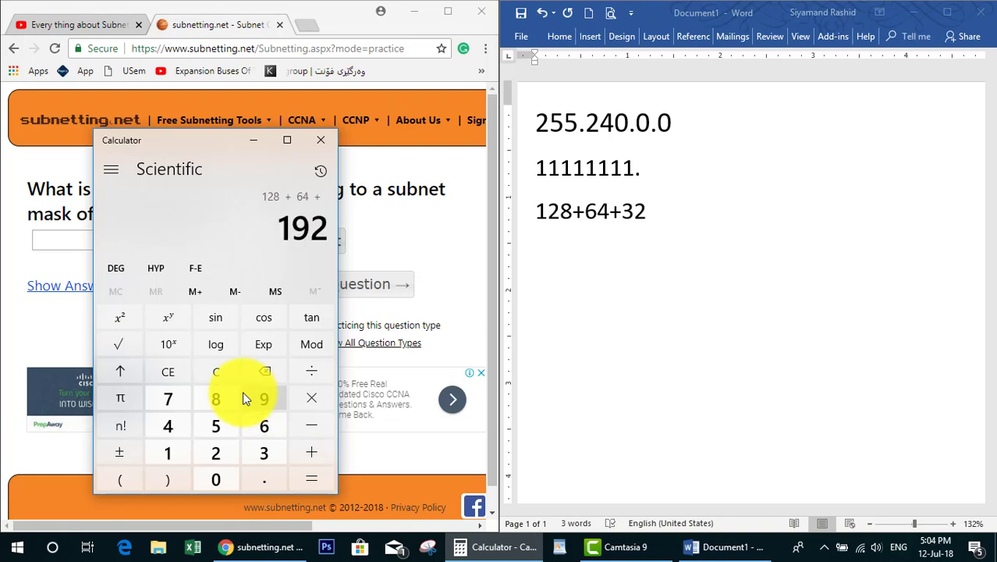
{"action": "key", "text": "Return"}
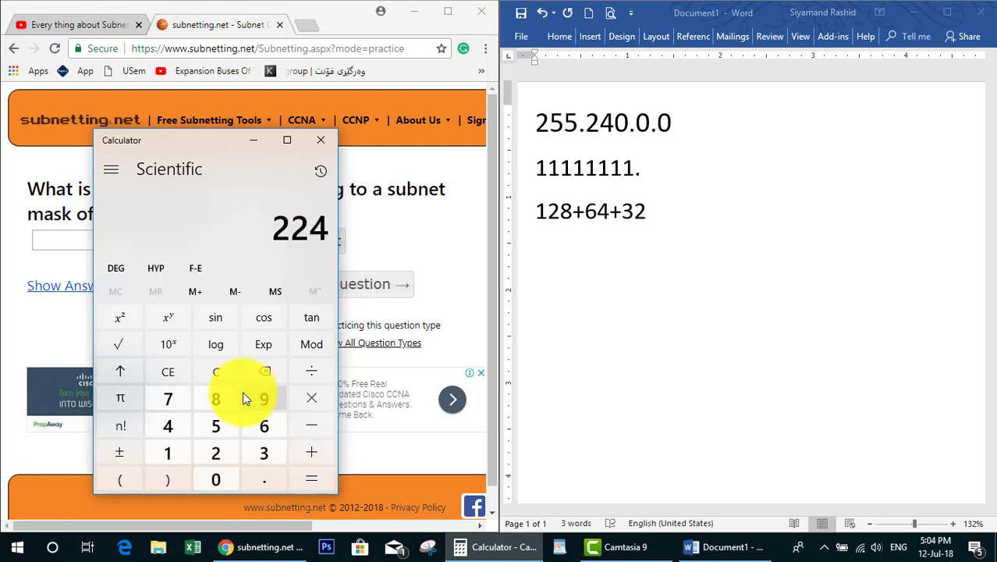
{"action": "type", "text": "8"}
{"action": "key", "text": "Return"}
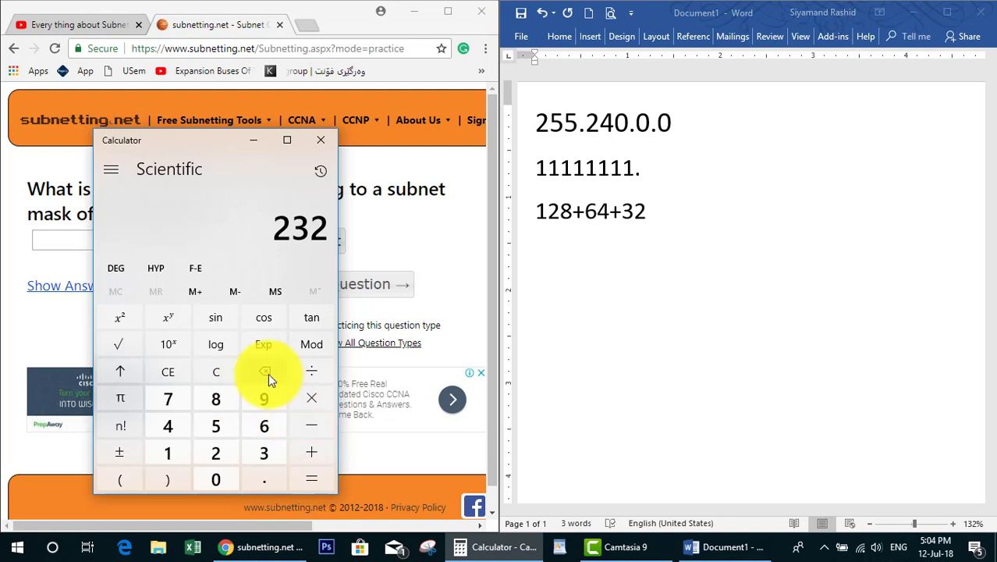
Clear Calculator, add 128+64+32+16 to match the mask's second octet, and append +16 to the bit-value sum in Word.
{"action": "left_click", "coordinate": [217, 377]}
{"action": "type", "text": "12"}
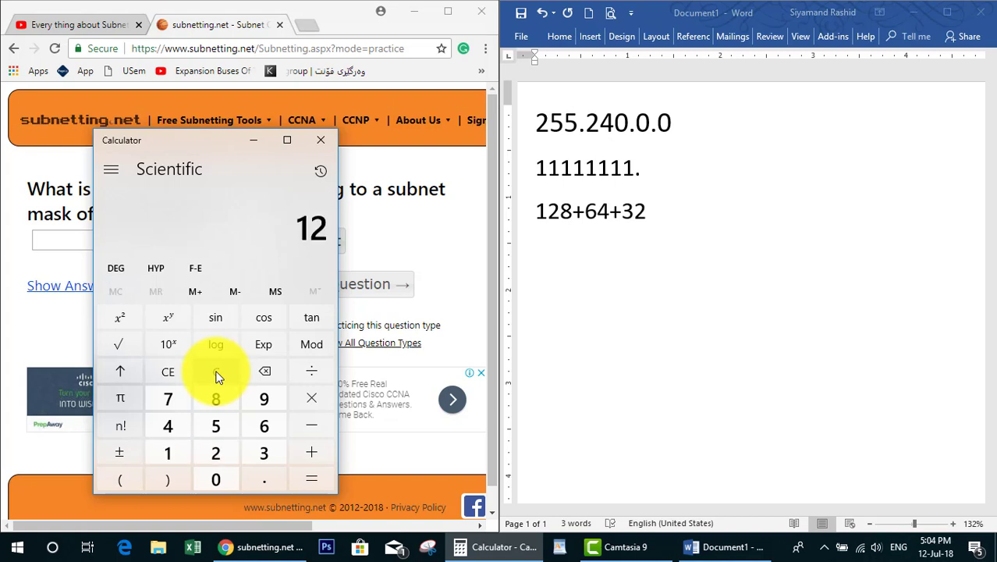
{"action": "type", "text": "8 + 64 + 32 + 16 +"}
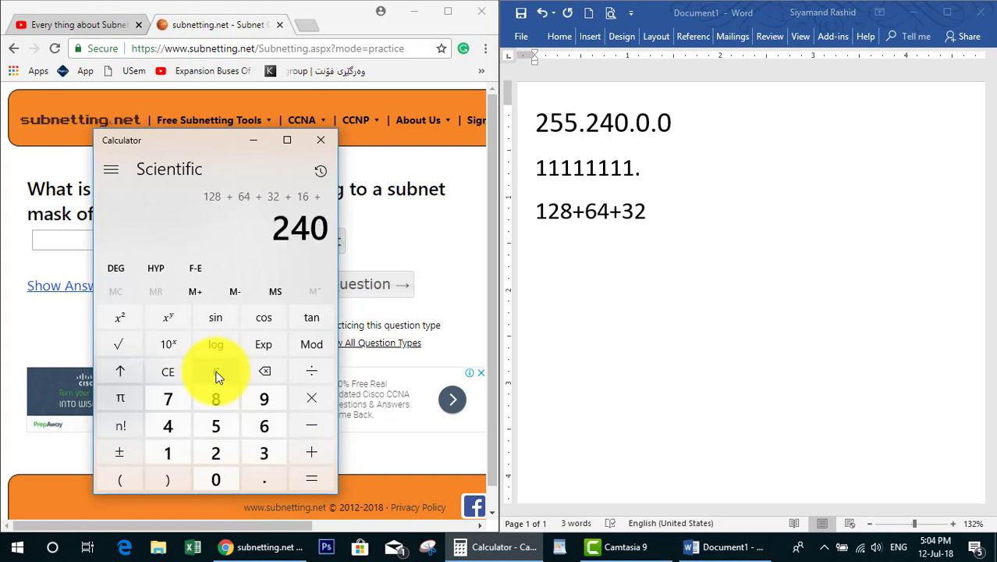
{"action": "left_click", "coordinate": [650, 216]}
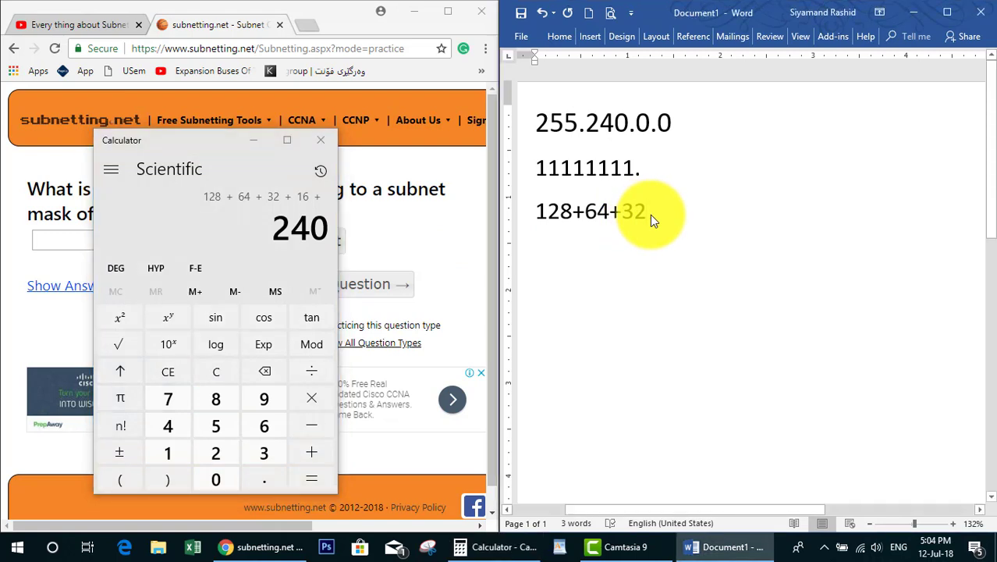
{"action": "type", "text": "+16"}
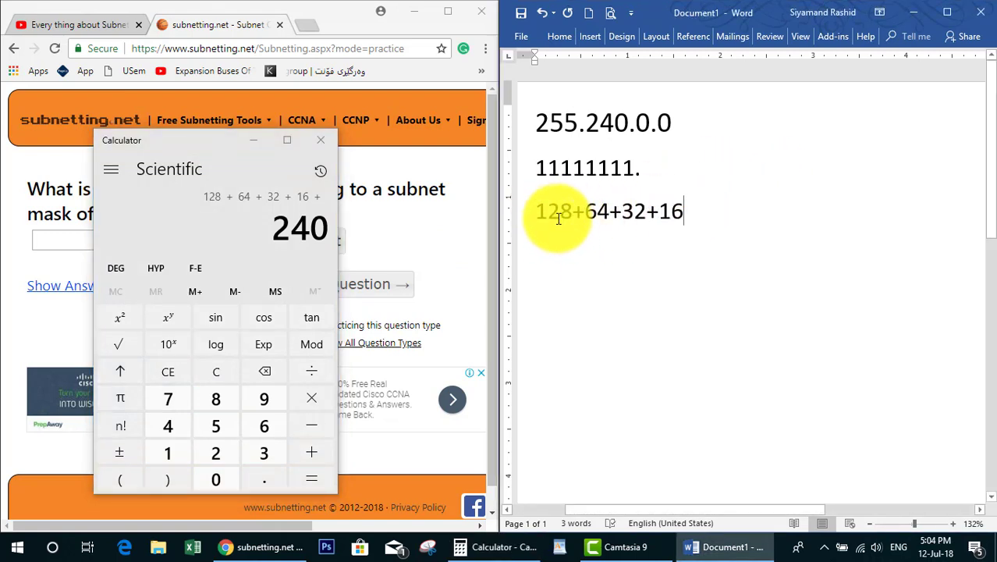
Extend the binary line in Word with 11110000 for the second octet and .00000000 for the third.
{"action": "left_click", "coordinate": [622, 212]}
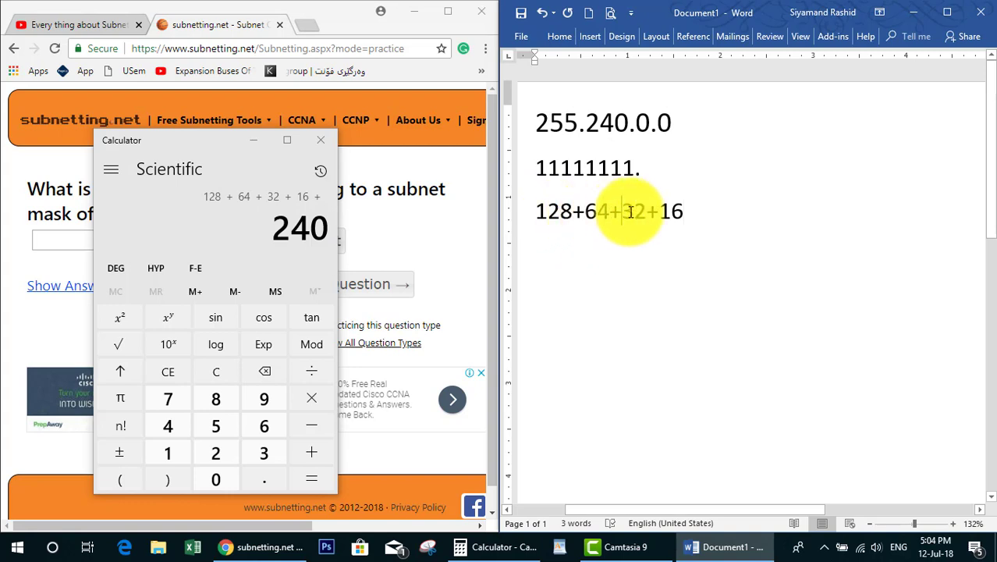
{"action": "left_click", "coordinate": [680, 212]}
{"action": "type", "text": "1111"}
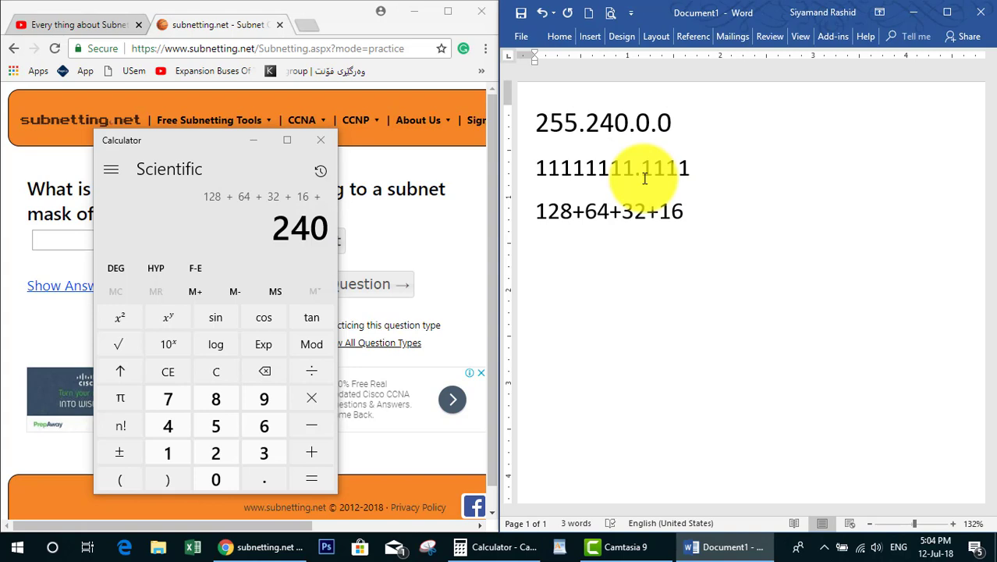
{"action": "type", "text": "0000"}
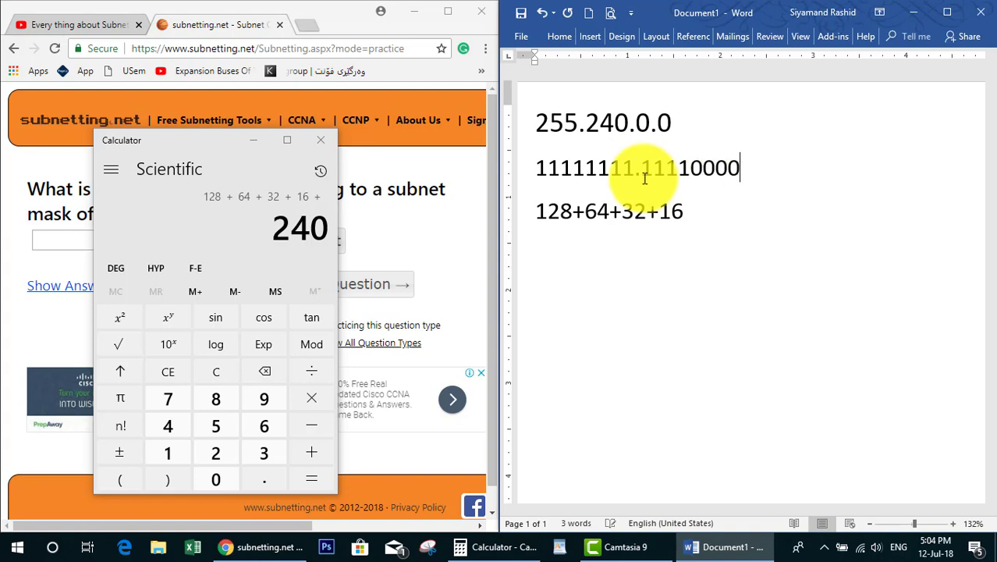
{"action": "type", "text": ".00000000"}
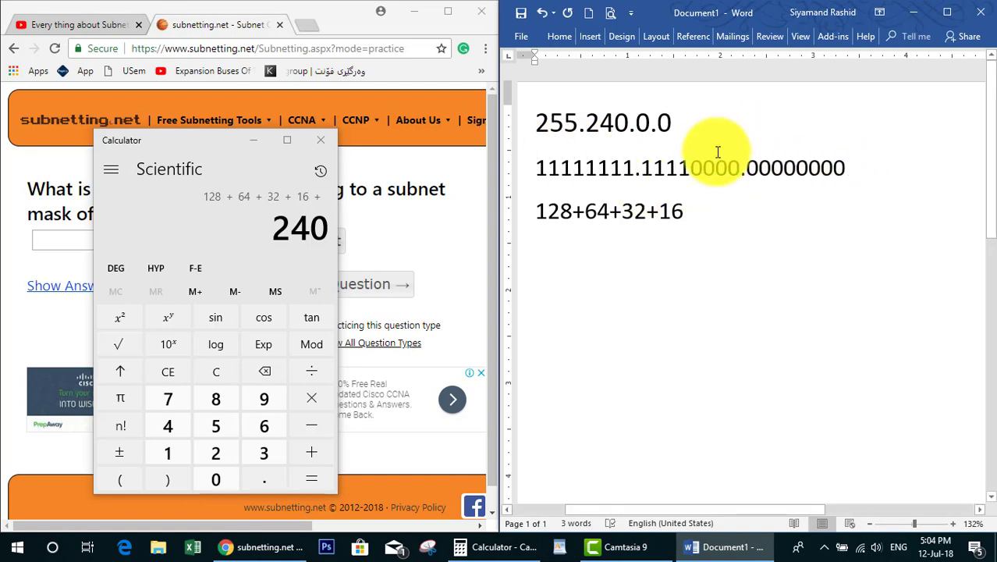
Count the 1 bits in the binary mask and append the prefix length /12 to 255.240.0.0.
{"action": "left_click", "coordinate": [571, 167]}
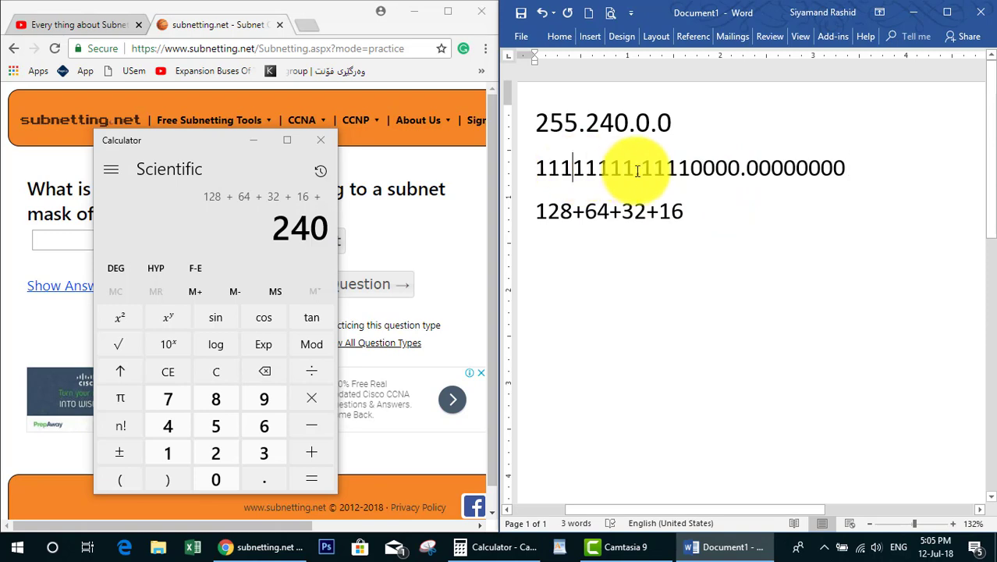
{"action": "left_click", "coordinate": [687, 129]}
{"action": "type", "text": "/12"}
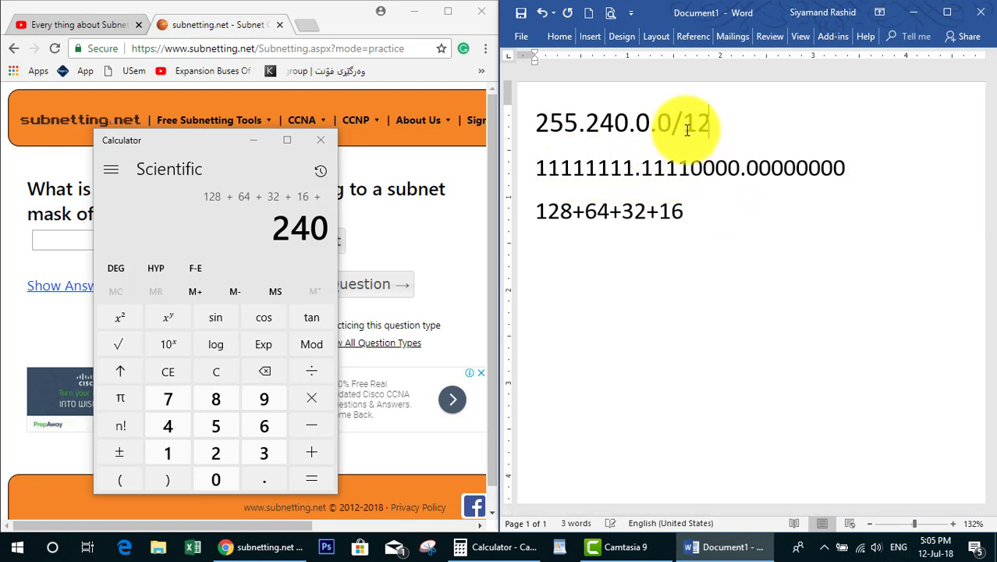
Minimize Calculator, submit /12 as the answer on subnetting.net, and load the next question.
{"action": "left_click", "coordinate": [253, 139]}
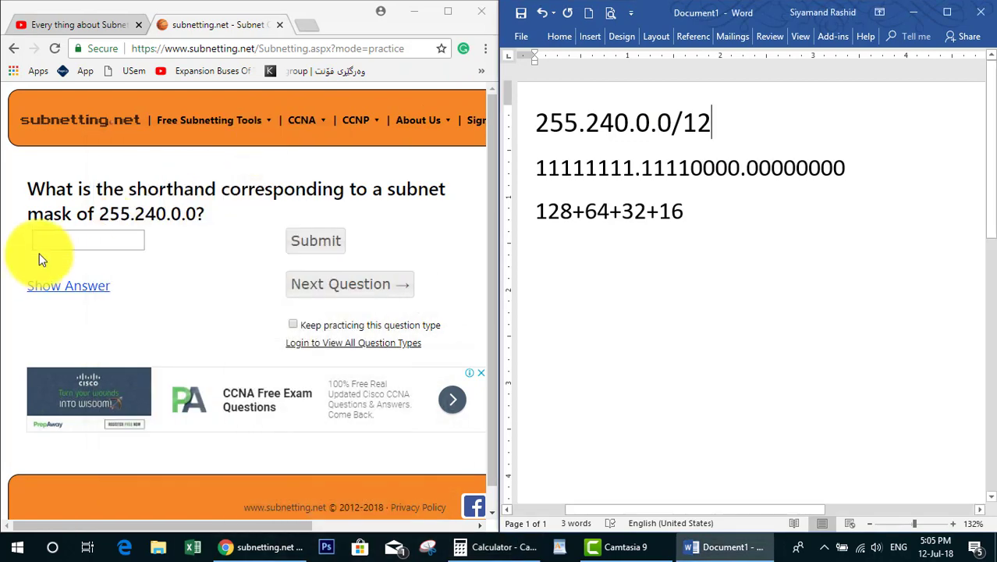
{"action": "left_click", "coordinate": [53, 243]}
{"action": "type", "text": "/"}
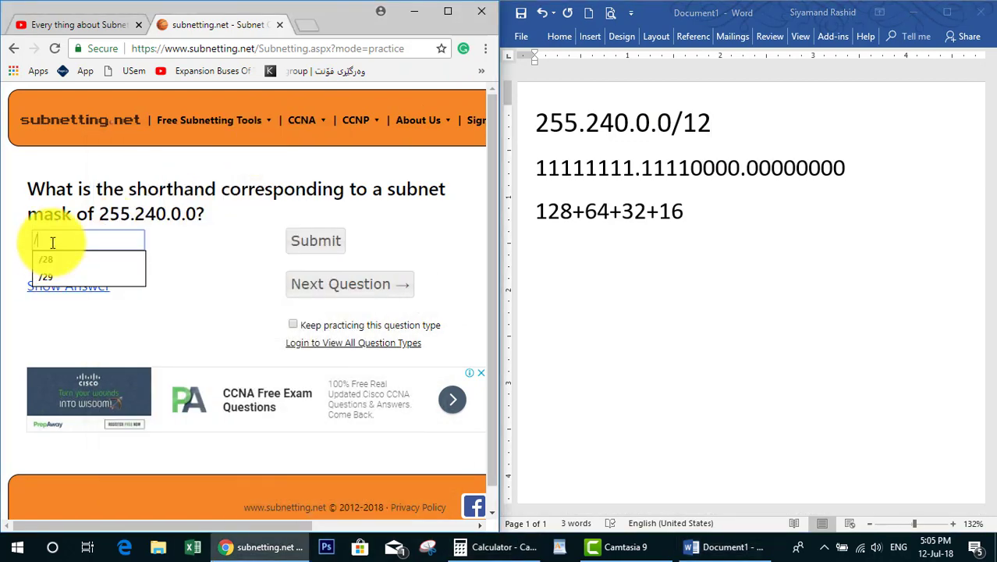
{"action": "type", "text": "1"}
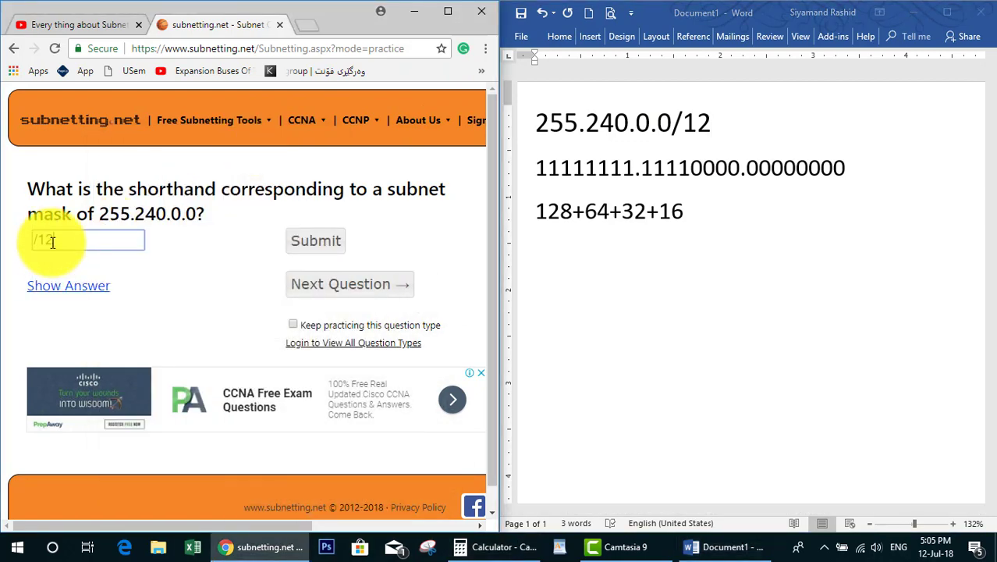
{"action": "type", "text": "2"}
{"action": "left_click", "coordinate": [300, 244]}
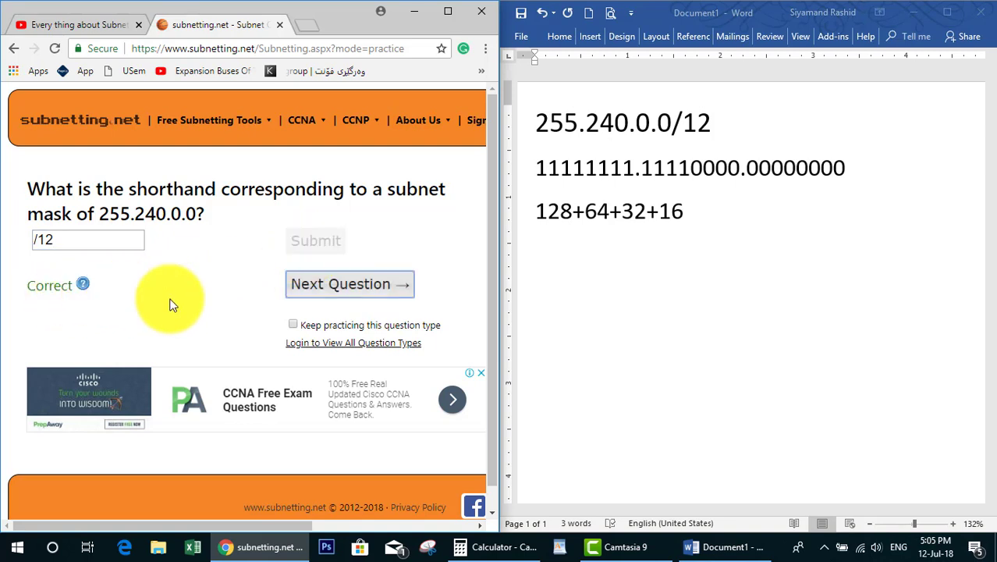
{"action": "left_click", "coordinate": [323, 290]}
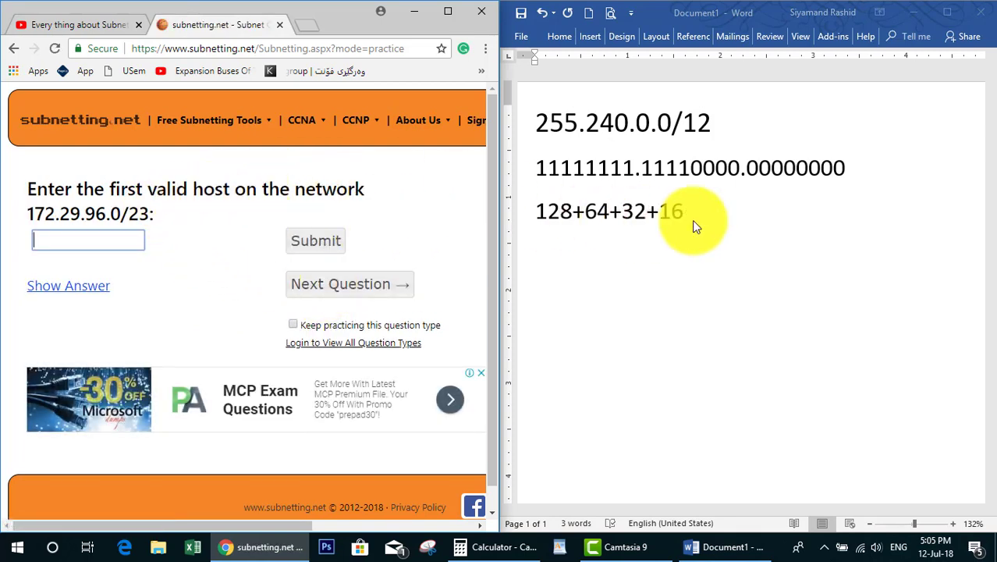
Replace all the notes in the Word document with the new question's network, 172.29.96.0/23.
{"action": "left_click_drag", "start_coordinate": [711, 222], "coordinate": [552, 123]}
{"action": "type", "text": "172"}
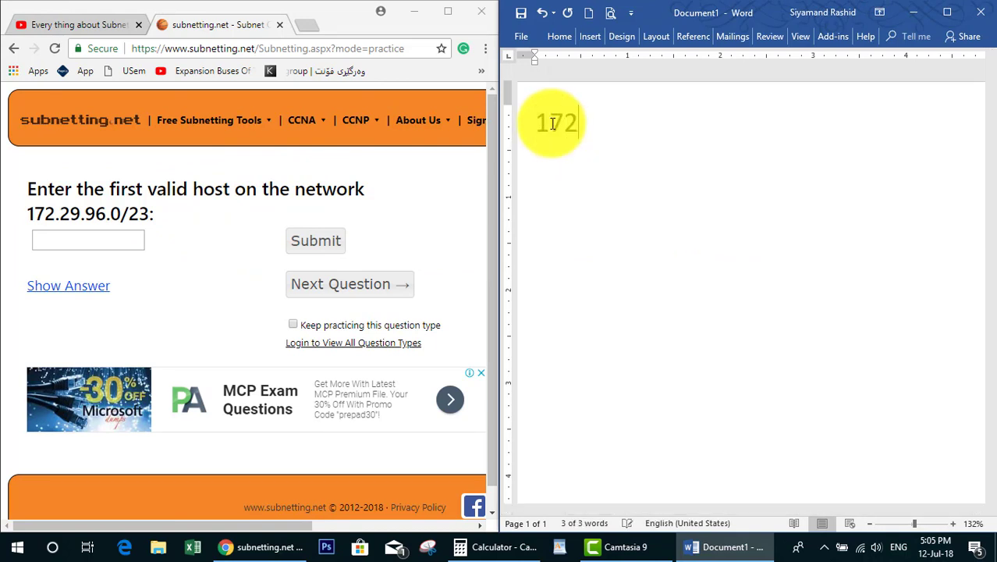
{"action": "type", "text": ".29"}
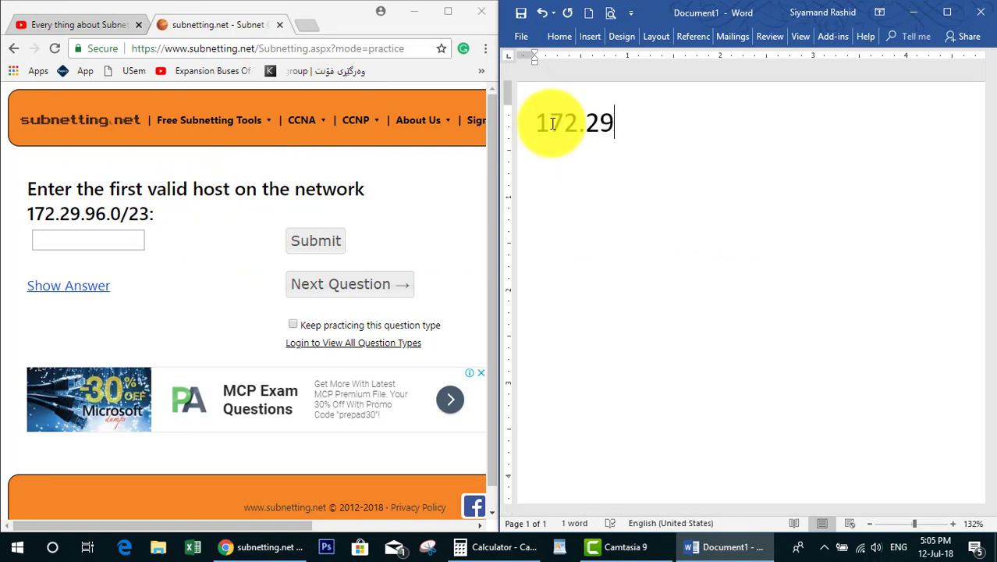
{"action": "type", "text": ".96.0"}
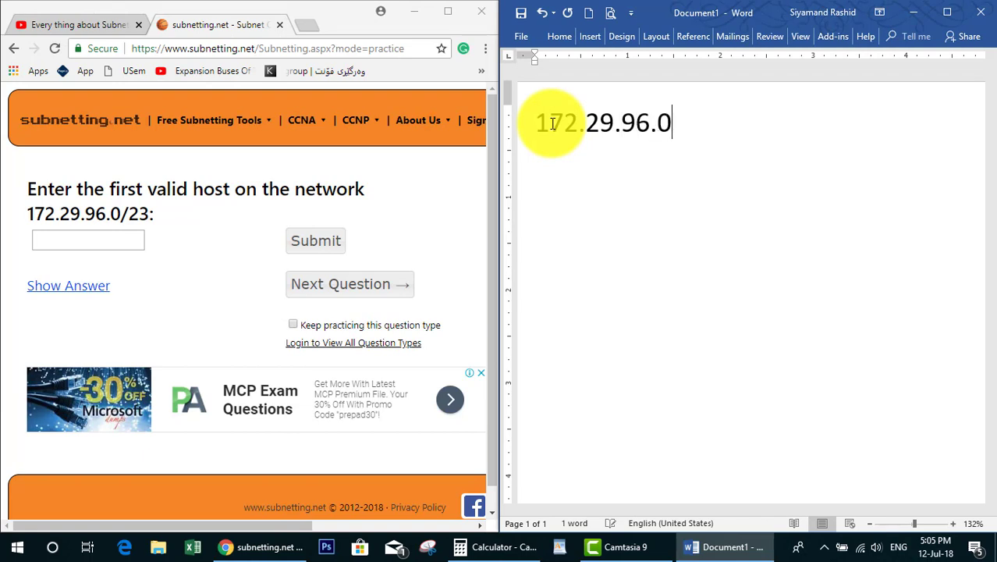
{"action": "type", "text": "/"}
{"action": "type", "text": "23"}
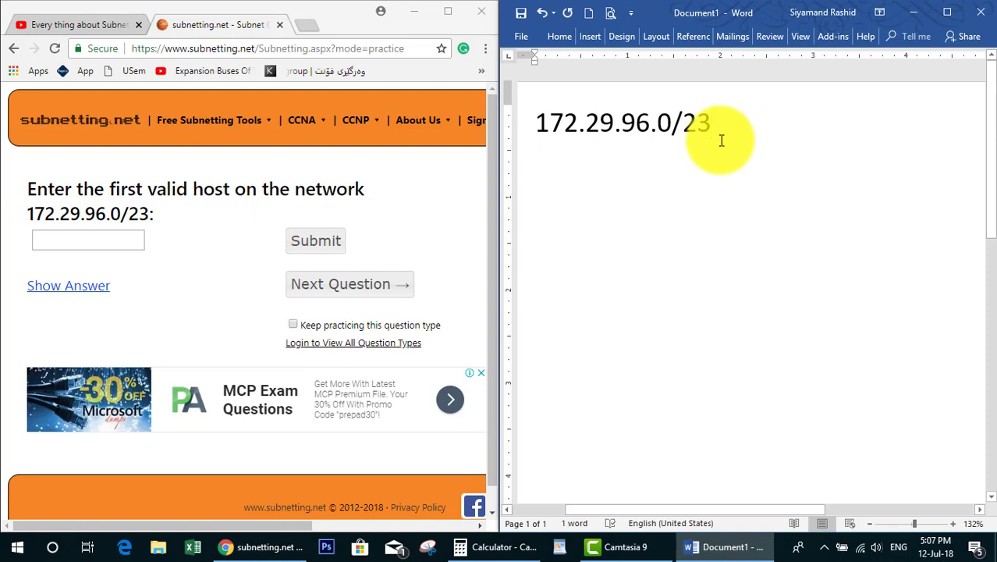
Write the /23 mask in binary as 1111111.11111111.11111110.00000000 on the line below the network address.
{"action": "left_click_drag", "start_coordinate": [684, 129], "coordinate": [707, 126]}
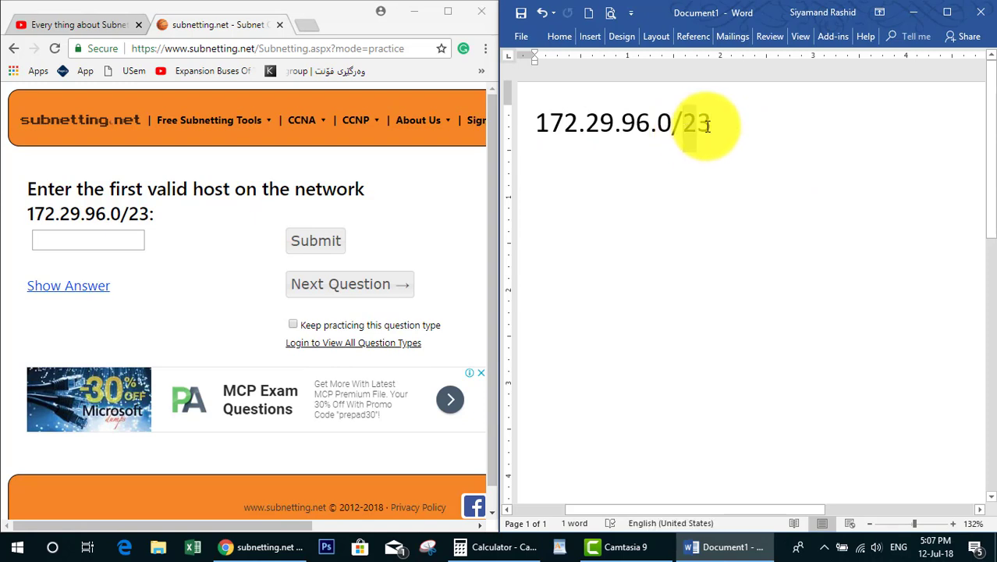
{"action": "left_click", "coordinate": [710, 127]}
{"action": "key", "text": "Return"}
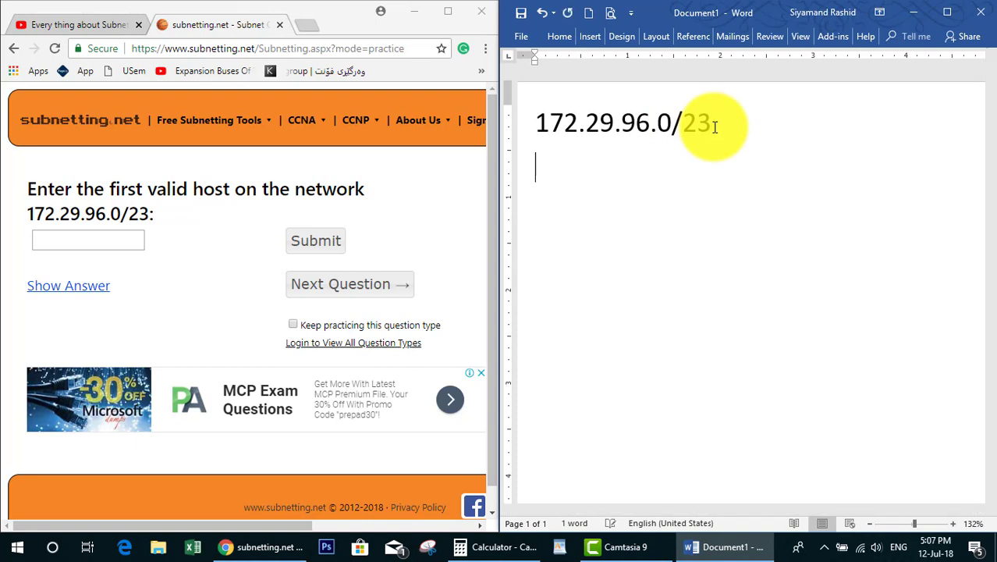
{"action": "type", "text": "1111111.11111111"}
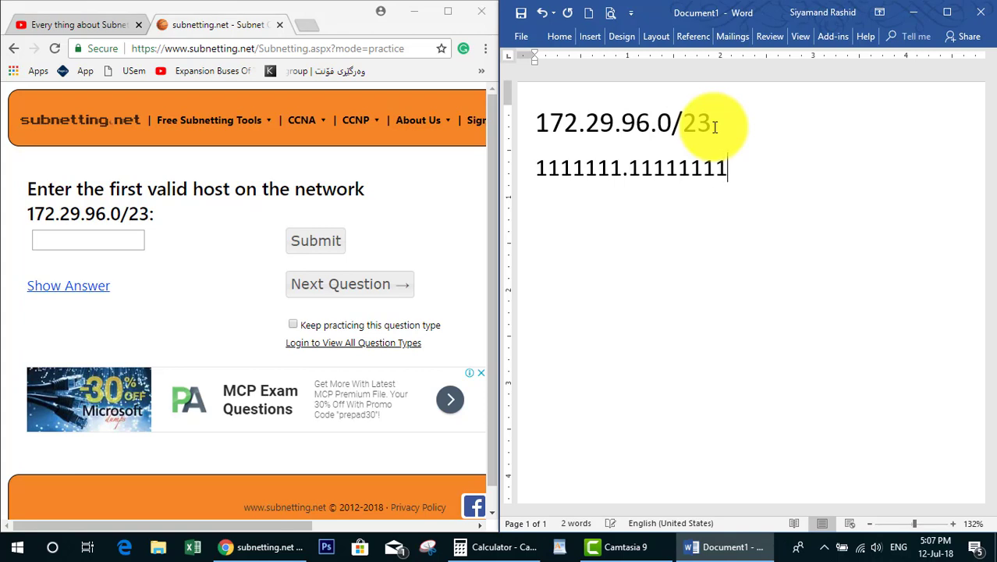
{"action": "type", "text": ".1111111"}
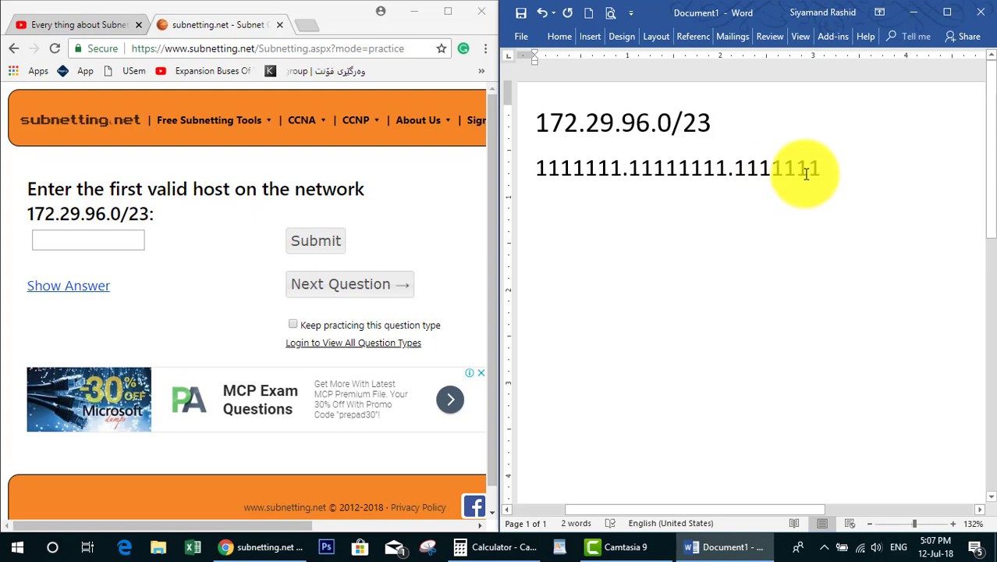
{"action": "type", "text": "0.0"}
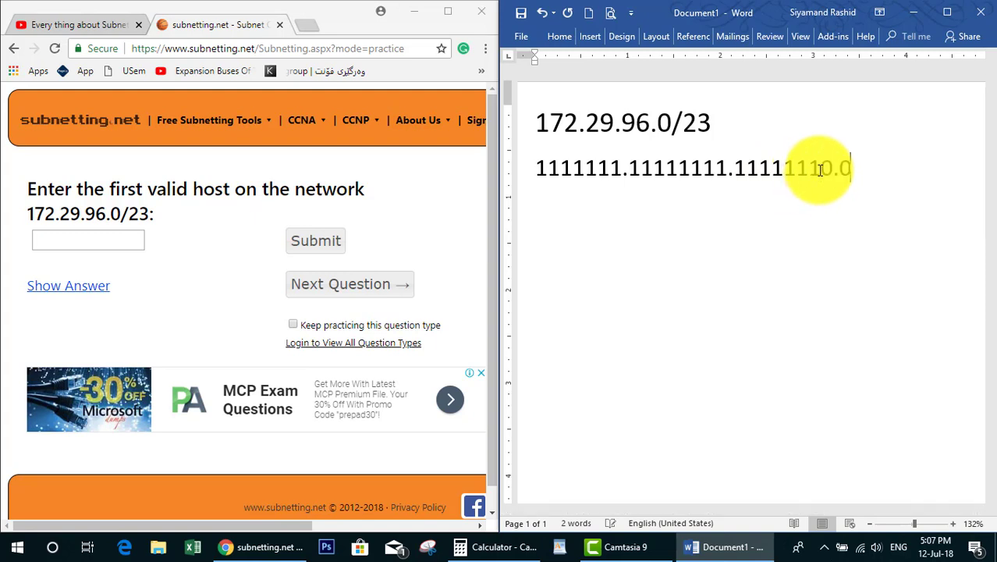
{"action": "type", "text": "0000000 "}
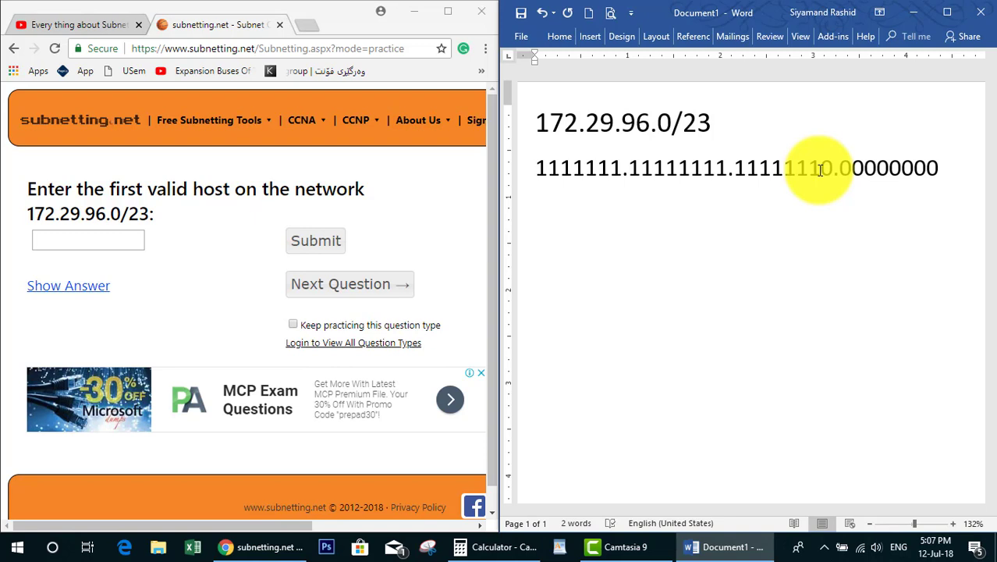
Write the decimal mask 255.255. 254.0 below the binary line and add a horizontal rule beneath it.
{"action": "type", "text": "255.255."}
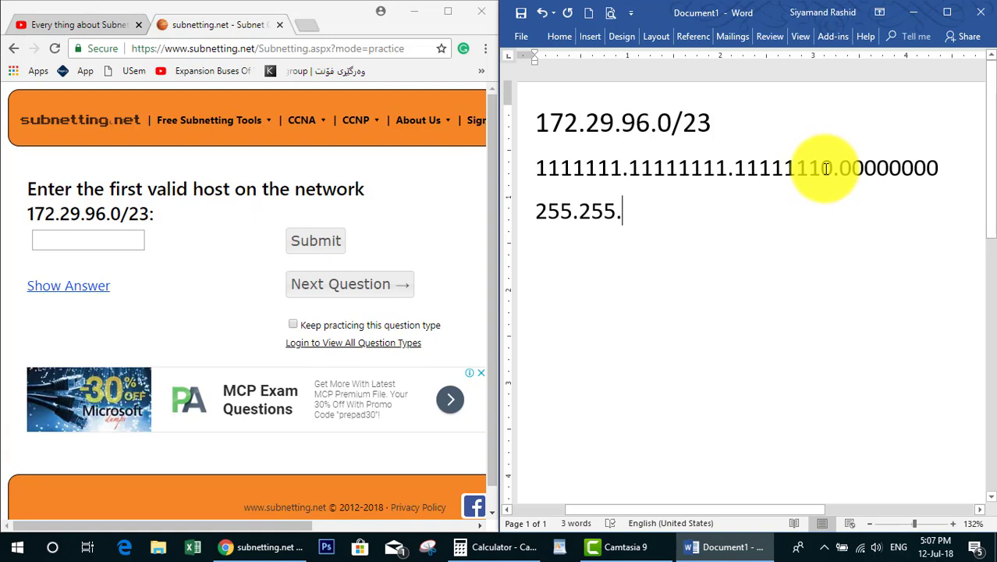
{"action": "left_click_drag", "start_coordinate": [831, 169], "coordinate": [828, 169]}
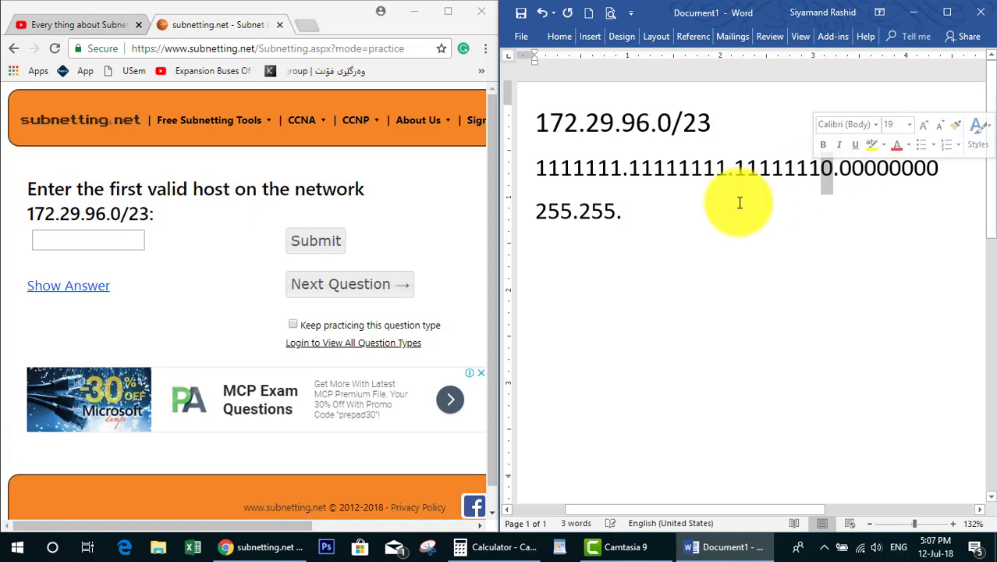
{"action": "left_click", "coordinate": [669, 211]}
{"action": "type", "text": "254."}
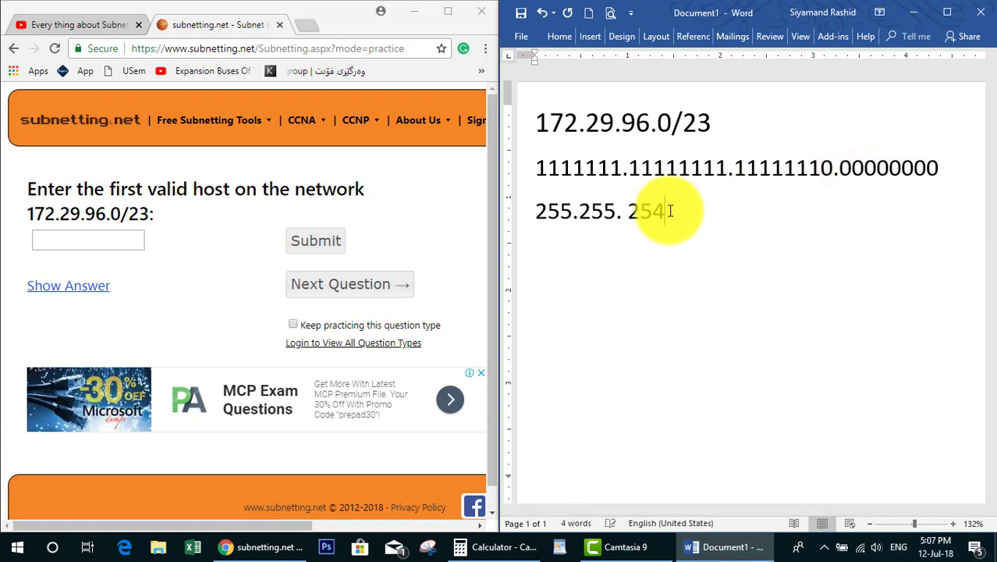
{"action": "type", "text": "0"}
{"action": "key", "text": "Return"}
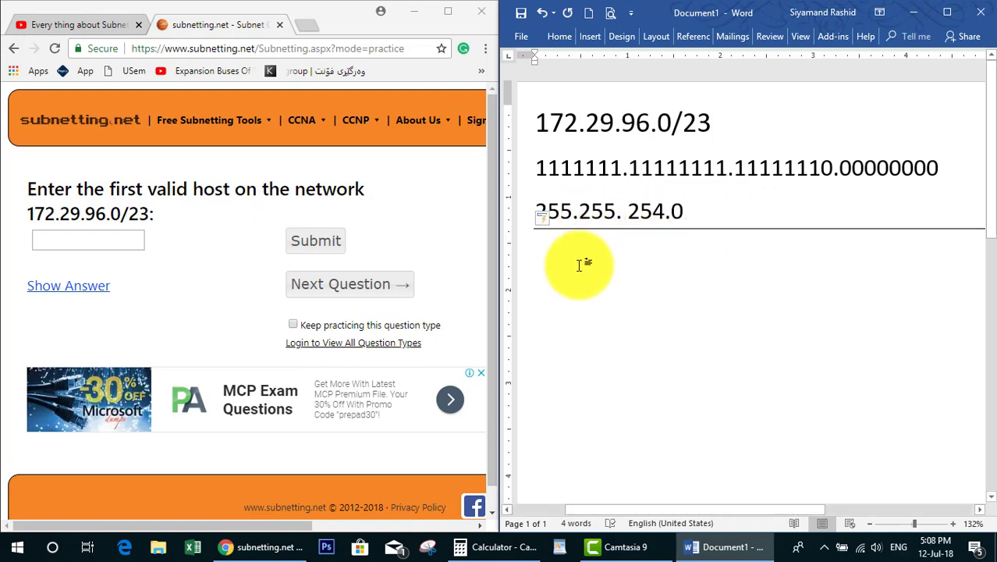
Start a "Network id:" entry below the rule with the first two octets, 172.29.
{"action": "type", "text": "network"}
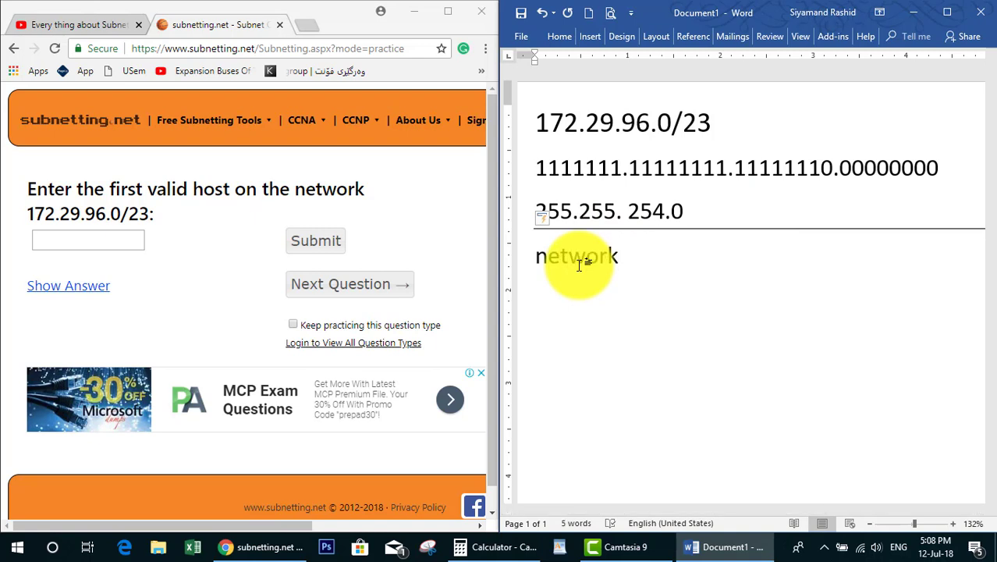
{"action": "type", "text": " id: "}
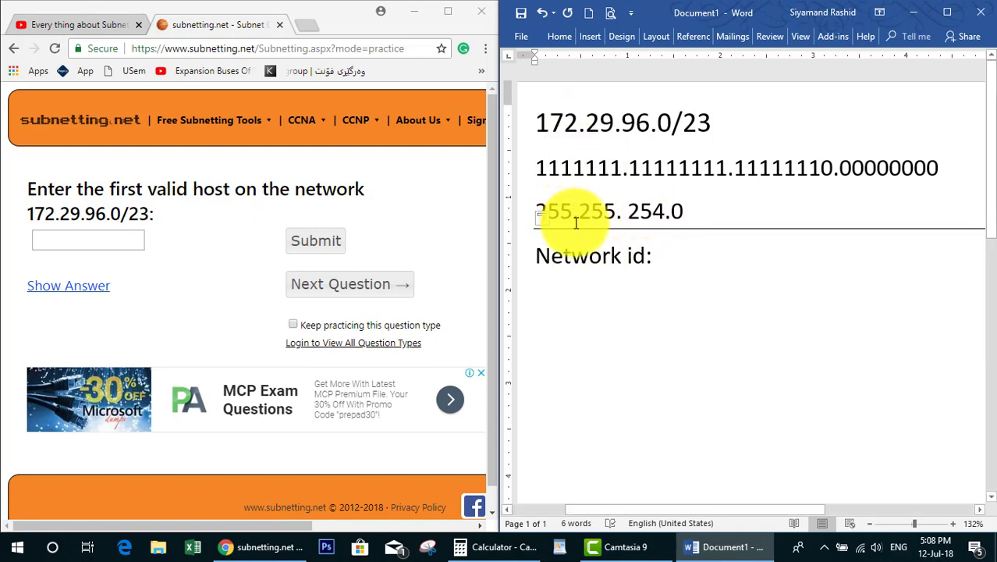
{"action": "type", "text": "172."}
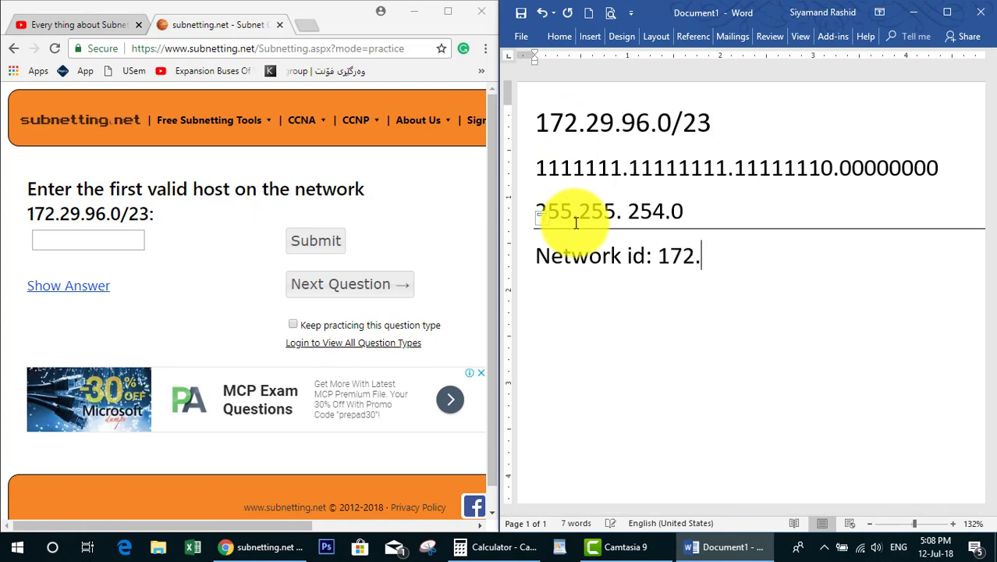
{"action": "type", "text": "29."}
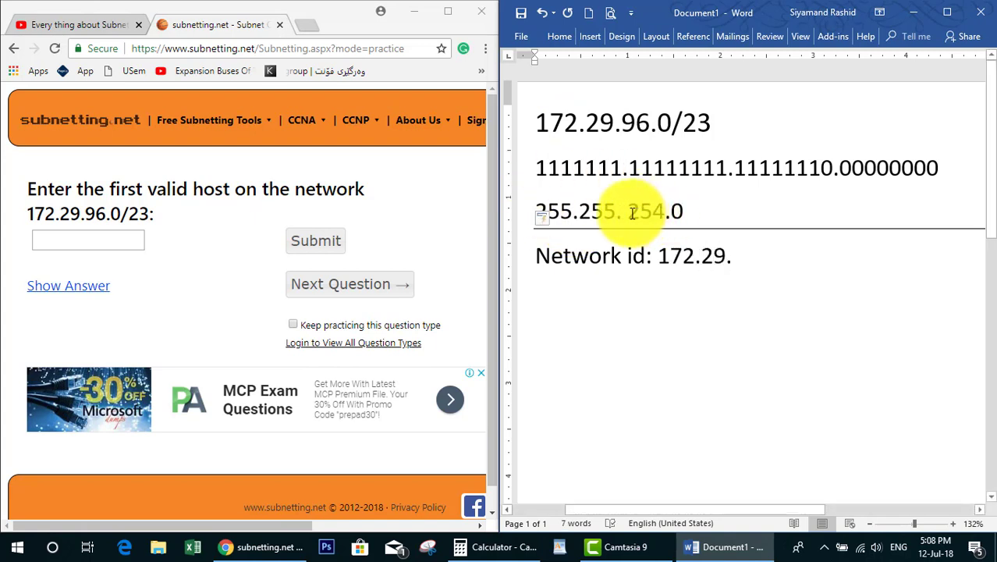
Add the block-size calculation 256-254=2 beside the decimal mask.
{"action": "double_click", "coordinate": [657, 212]}
{"action": "left_click", "coordinate": [743, 216]}
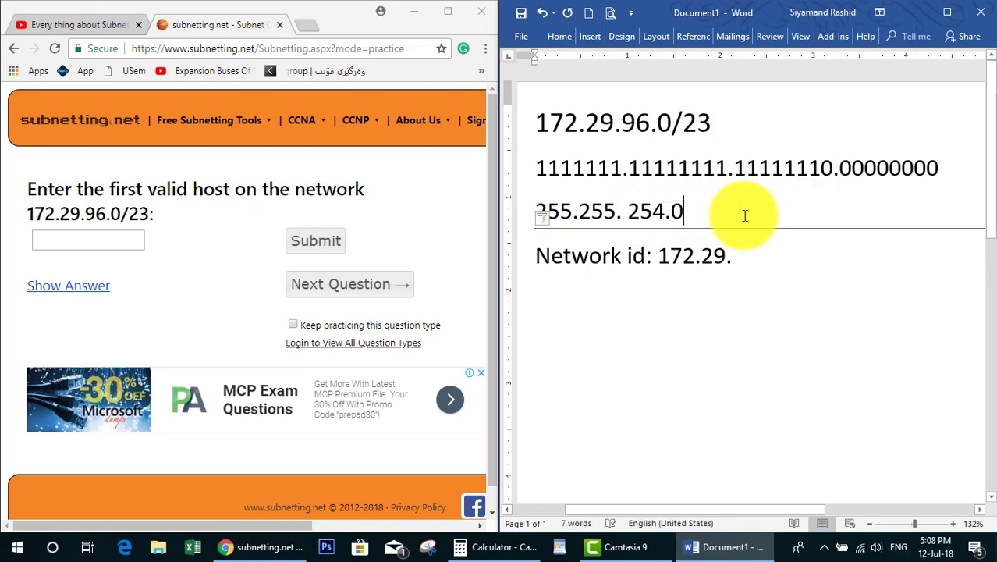
{"action": "type", "text": "256"}
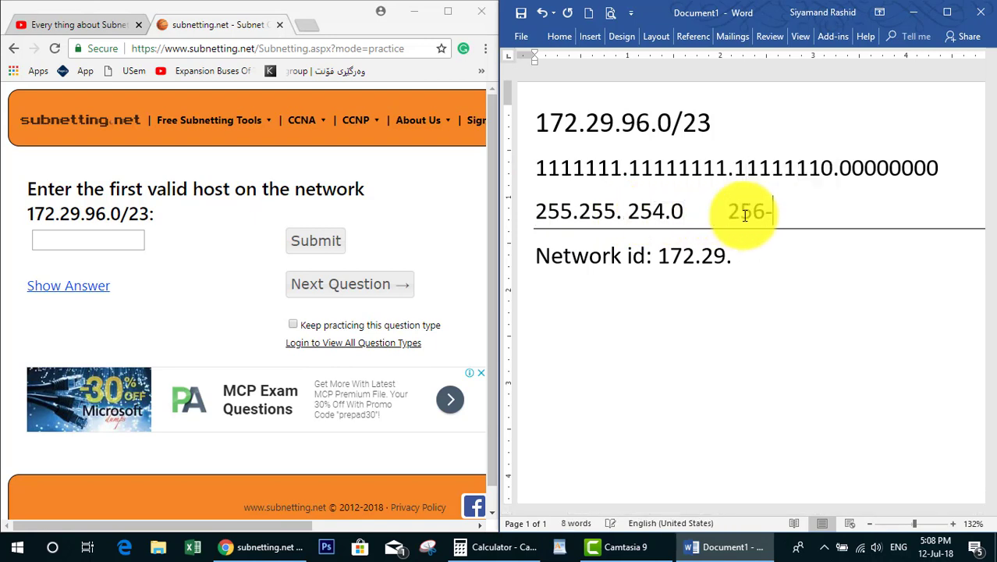
{"action": "type", "text": "-254"}
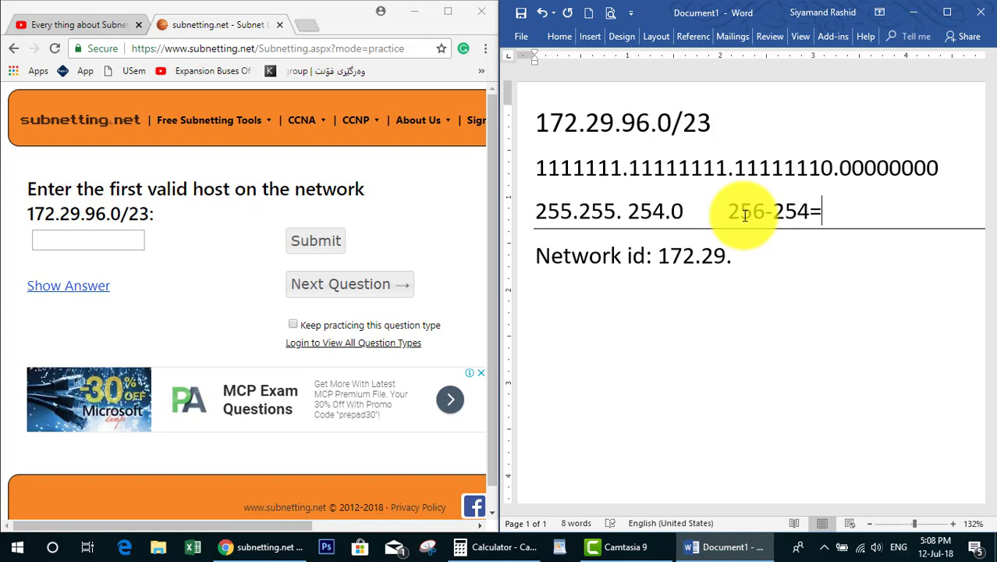
{"action": "type", "text": "=2"}
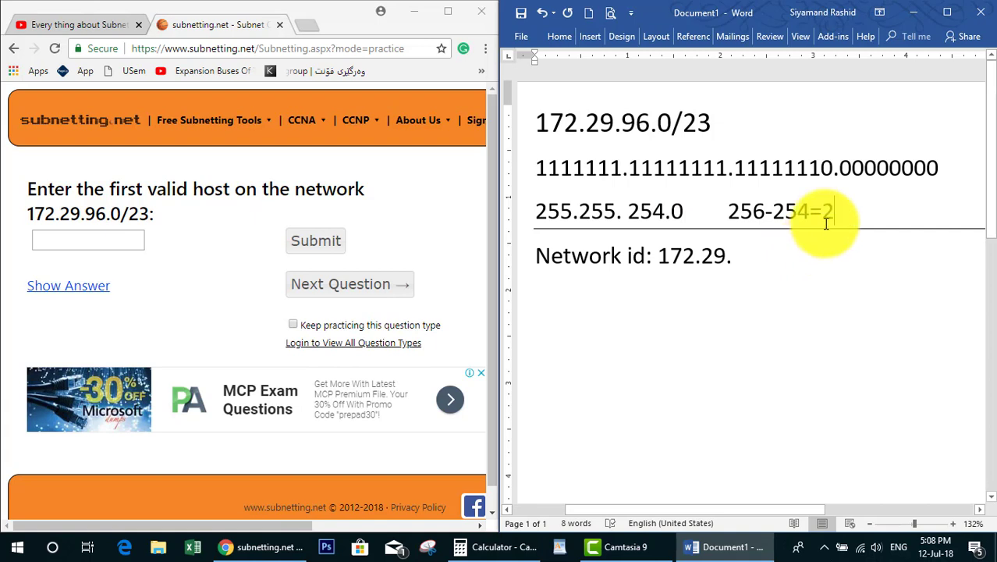
Switch to Calculator and add 2 repeatedly until the running total goes one block past the third octet, 96.
{"action": "double_click", "coordinate": [633, 122]}
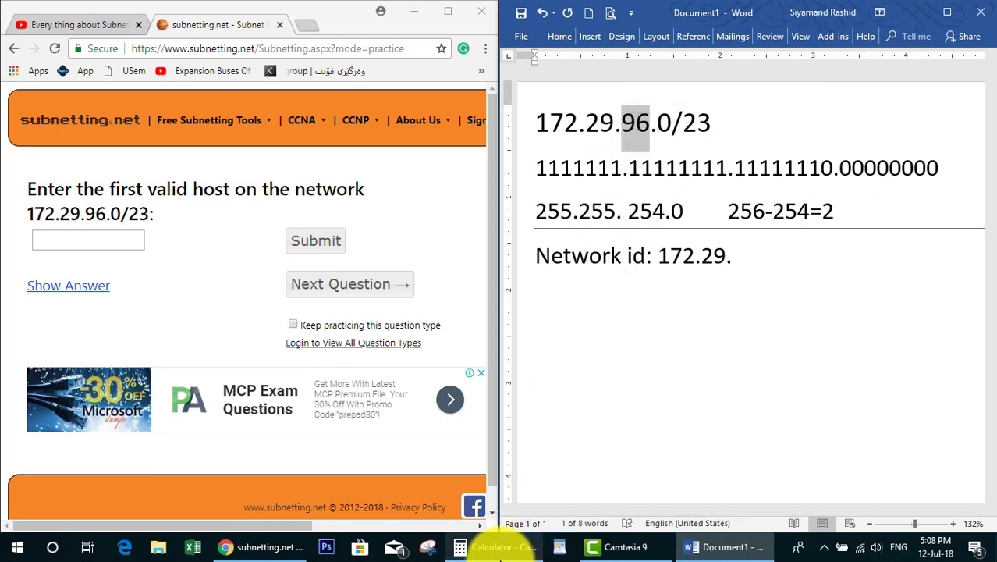
{"action": "left_click", "coordinate": [500, 550]}
{"action": "left_click", "coordinate": [211, 375]}
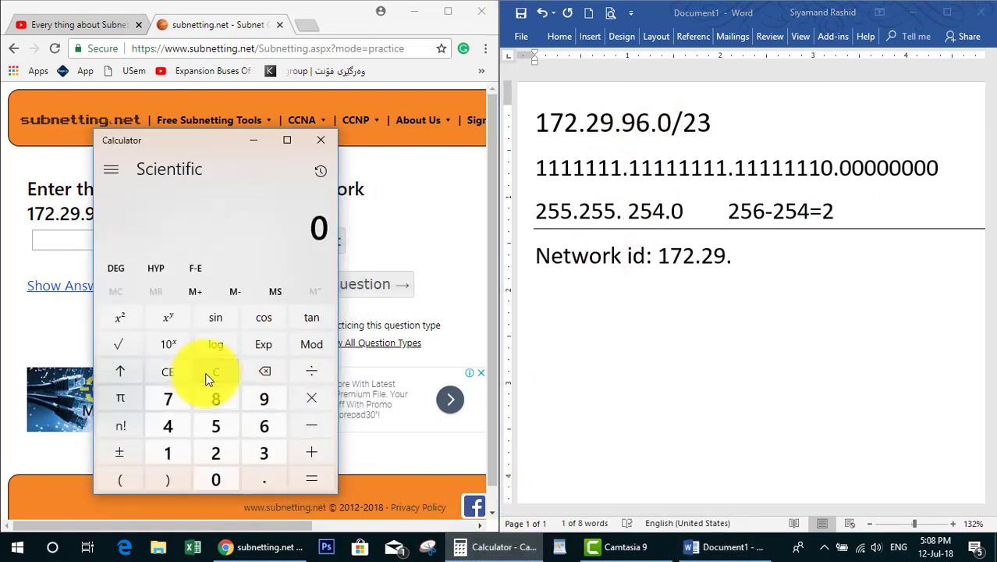
{"action": "type", "text": "2 "}
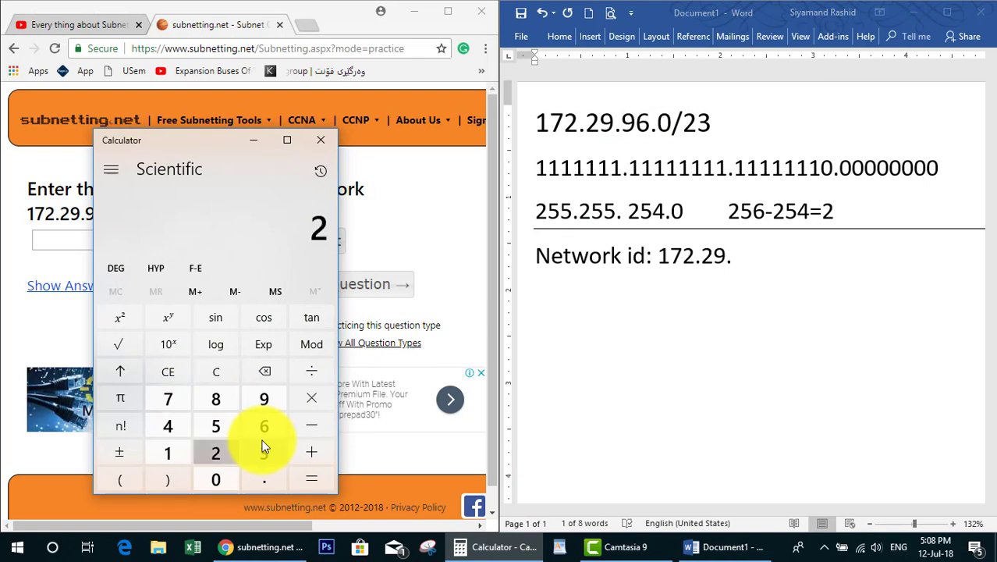
{"action": "type", "text": "+ 2 +"}
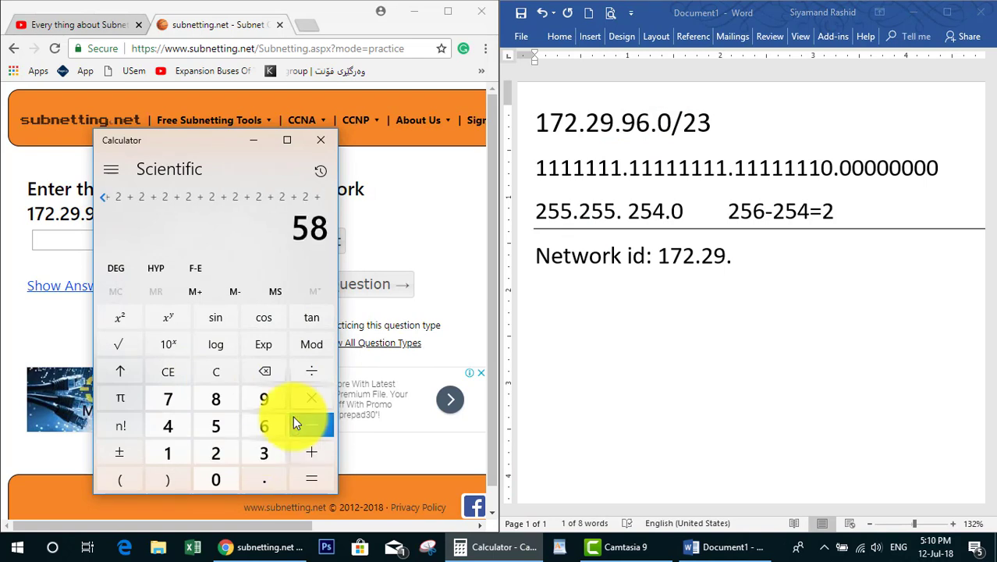
{"action": "type", "text": "2+2+2+"}
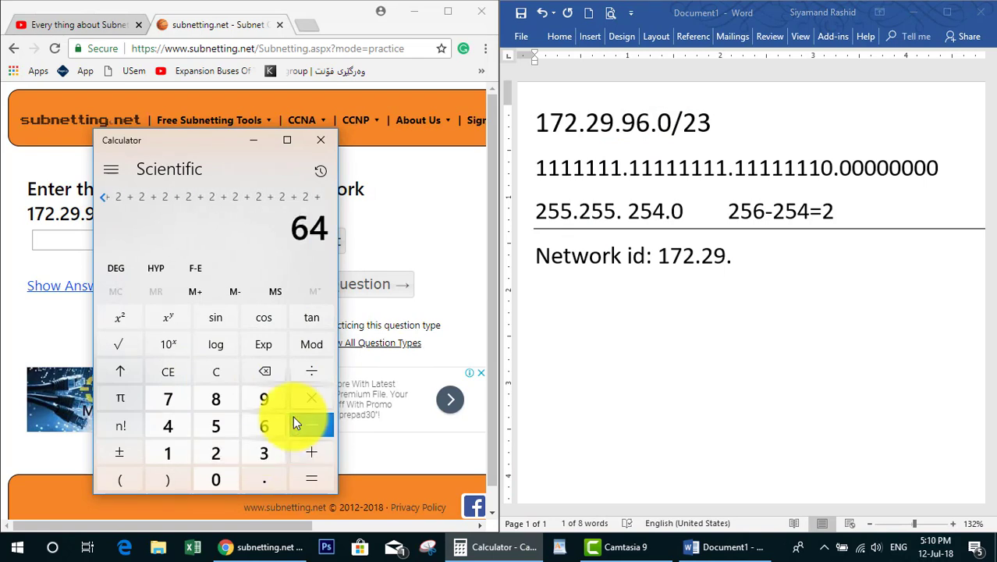
{"action": "type", "text": "2+2+2"}
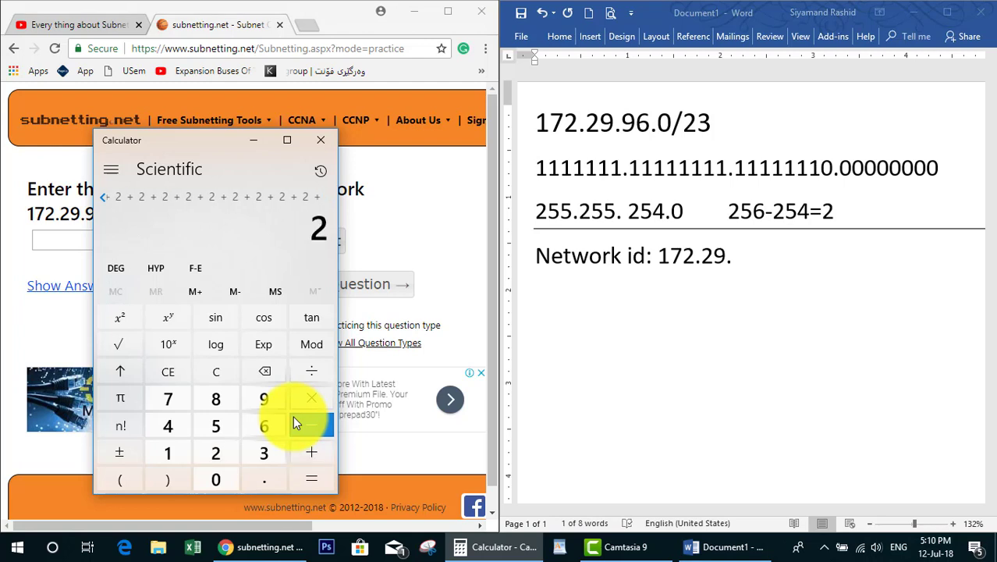
{"action": "type", "text": "+2+2+2"}
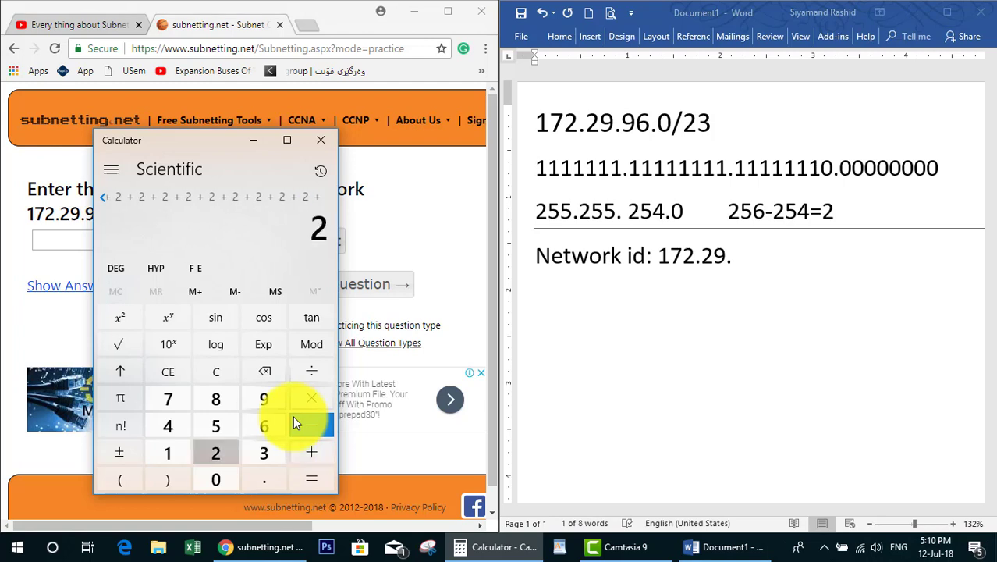
{"action": "type", "text": "+2+2+2+2+"}
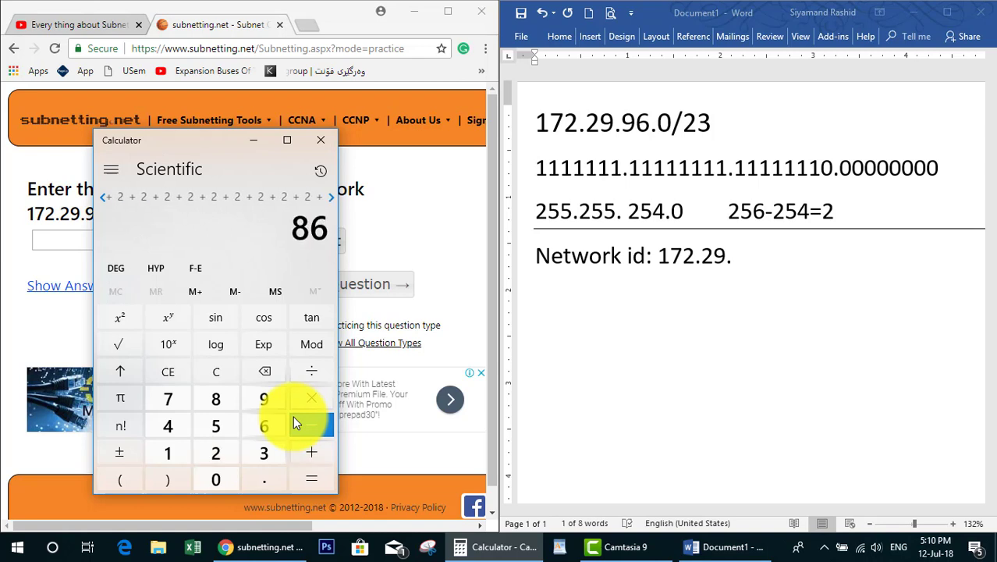
{"action": "type", "text": "2+2+"}
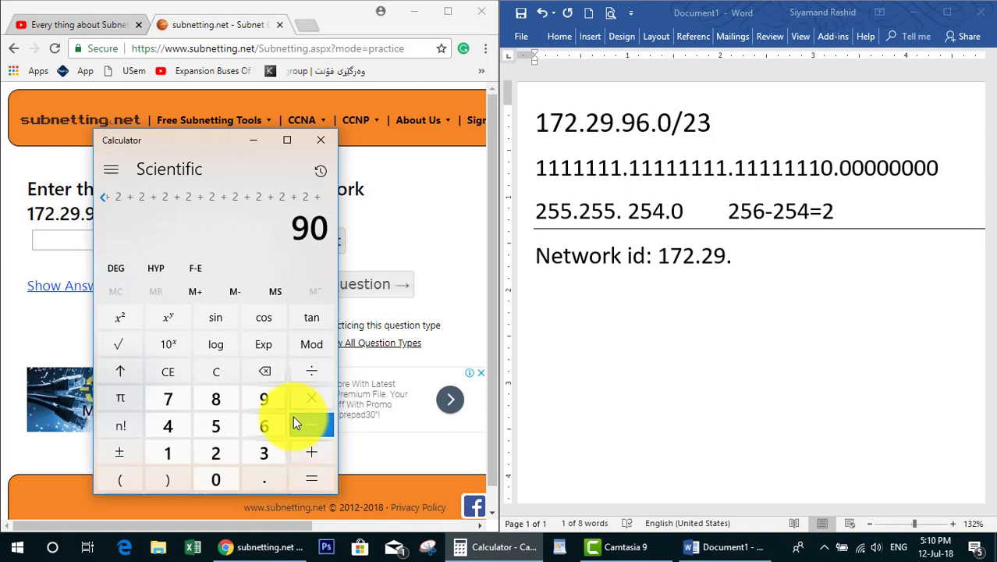
{"action": "type", "text": "2+"}
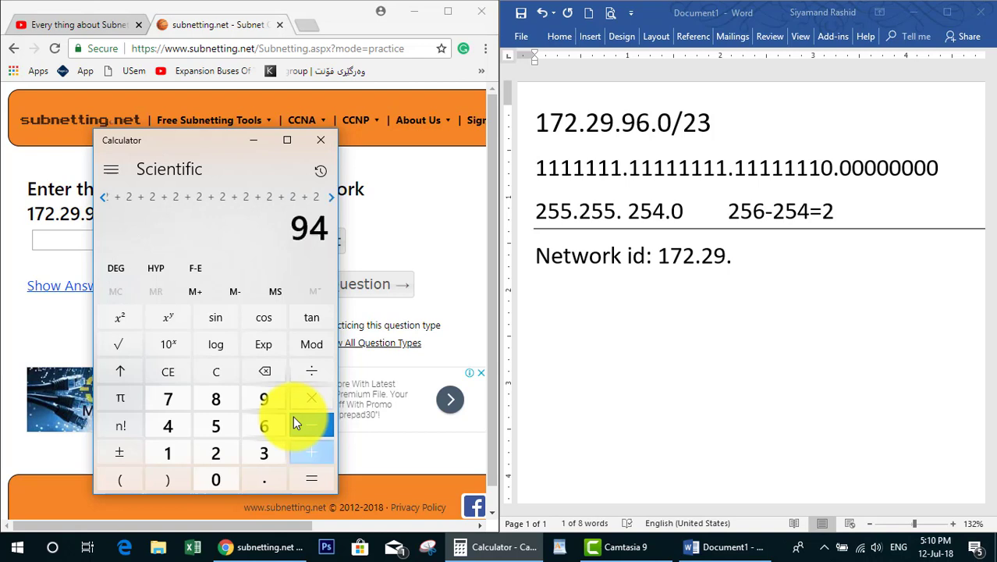
{"action": "type", "text": "2+"}
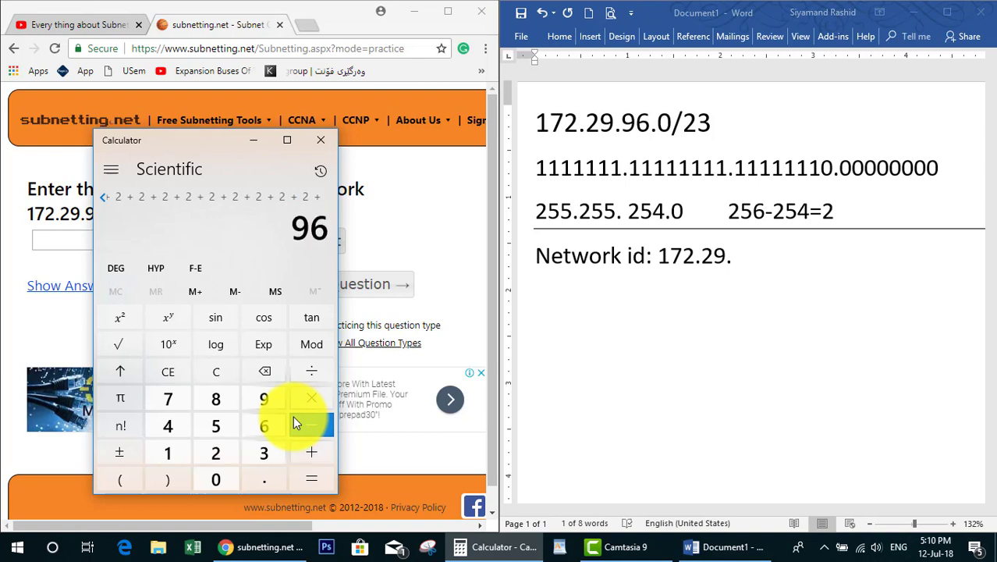
{"action": "type", "text": "2+"}
Note the multiples 96,98 beside the "Network id:" entry in Word, fill in its third octet as 96, and put Calculator away.
{"action": "left_click", "coordinate": [846, 217]}
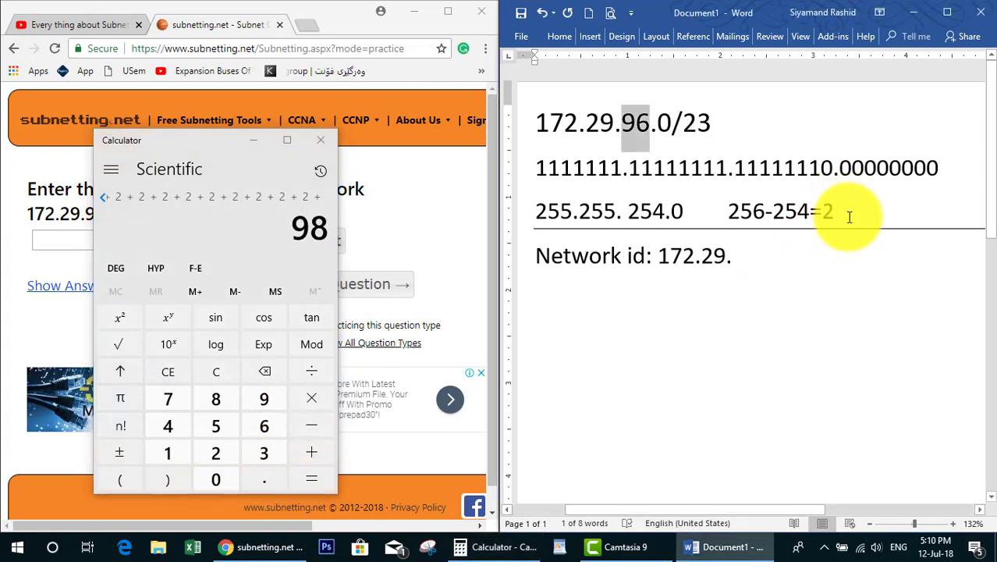
{"action": "left_click", "coordinate": [824, 257]}
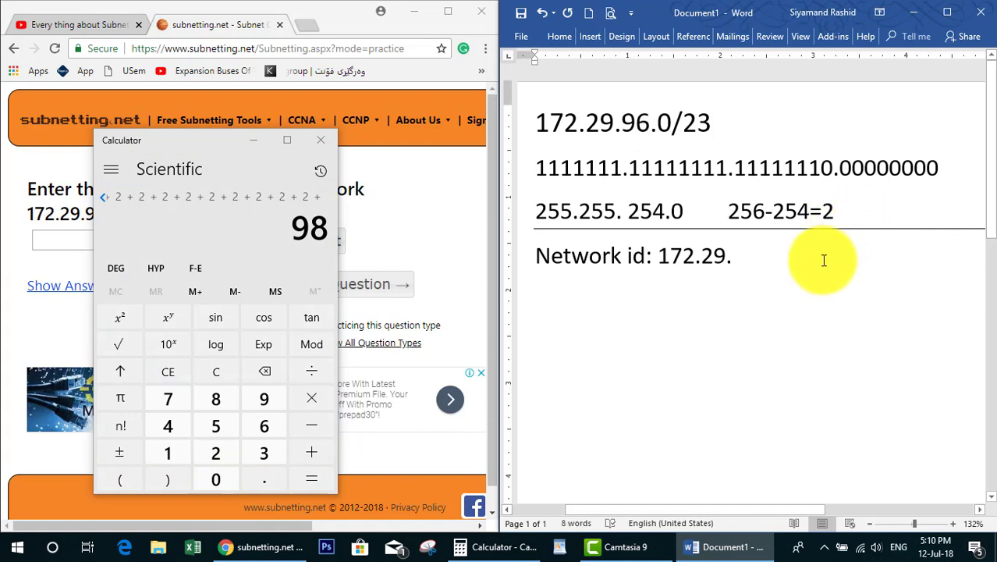
{"action": "type", "text": "96"}
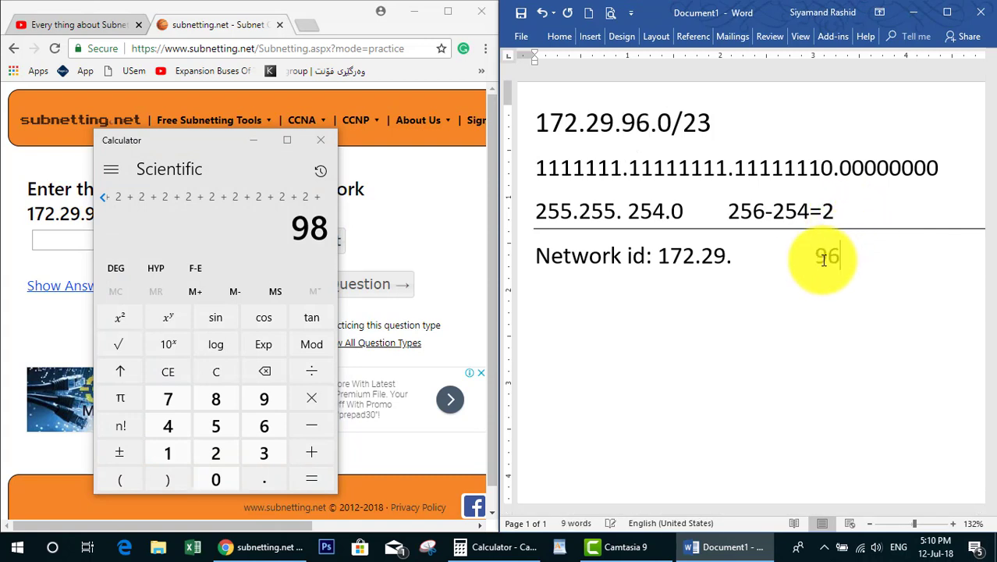
{"action": "type", "text": ",98"}
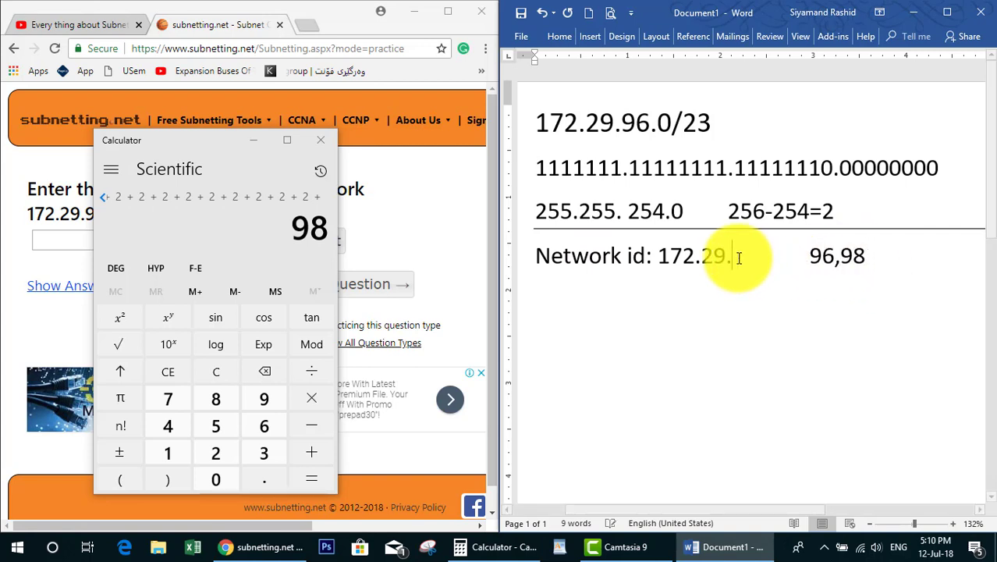
{"action": "type", "text": "96"}
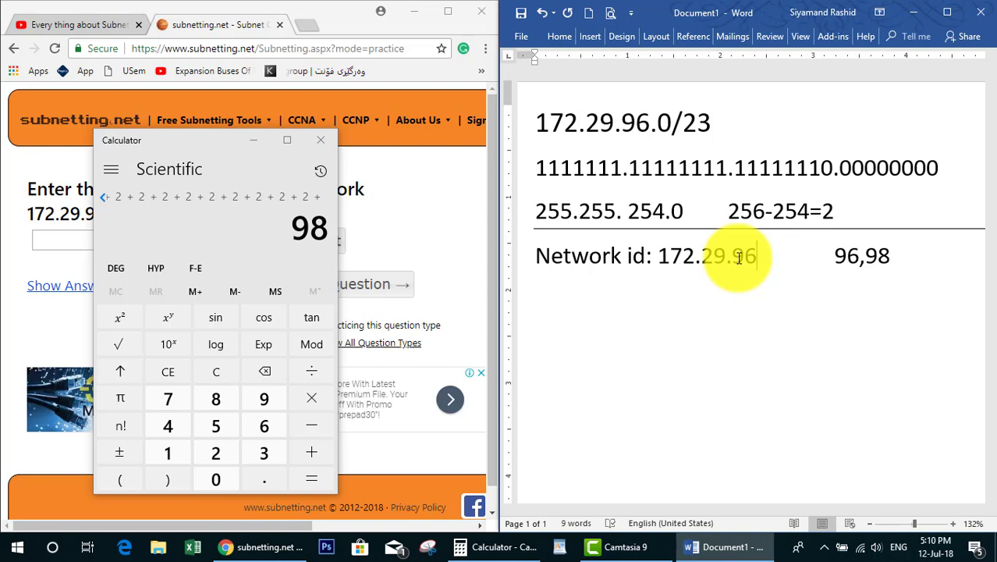
{"action": "left_click", "coordinate": [253, 139]}
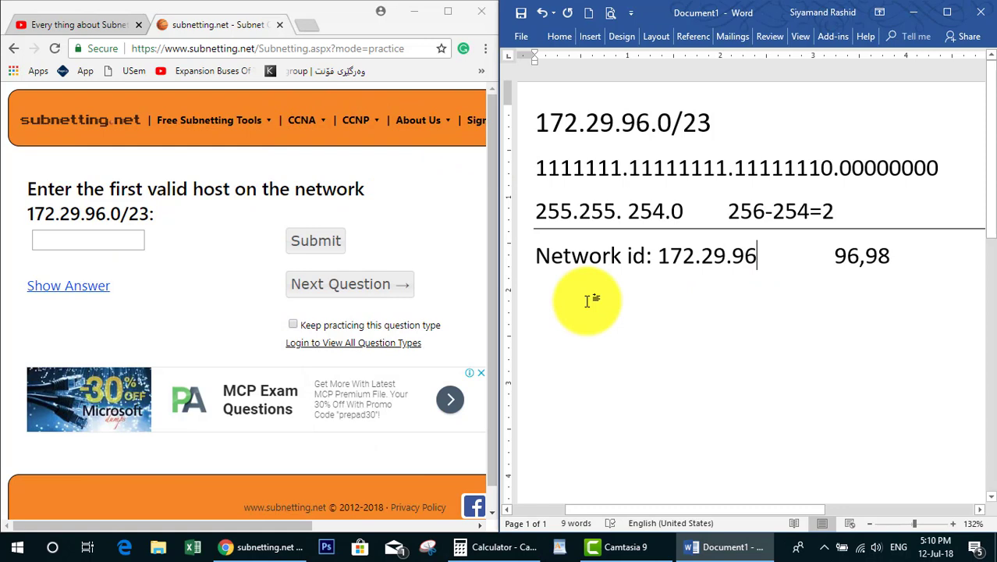
Write the first host address 172.29.96.1 on a new line below the network id.
{"action": "key", "text": "Return"}
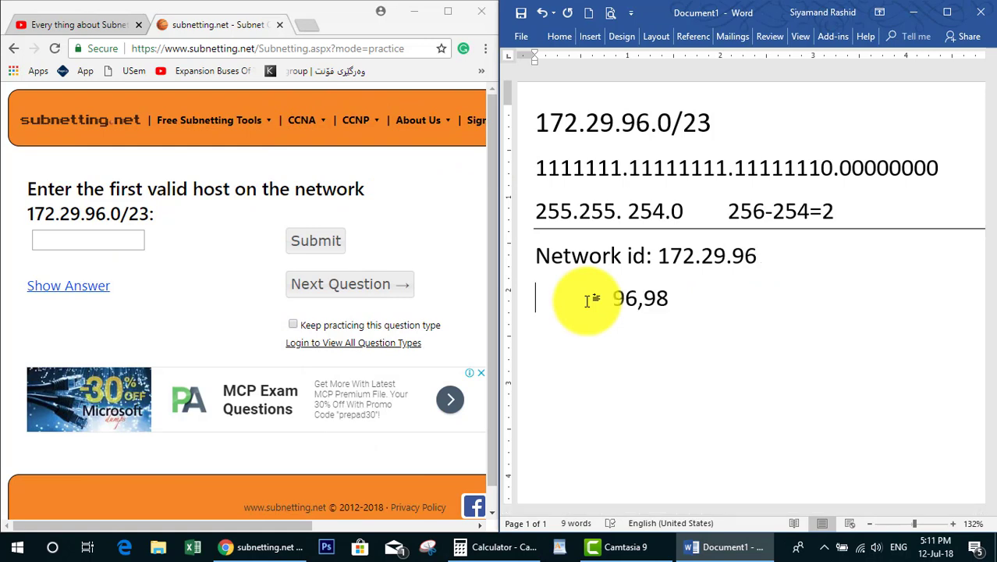
{"action": "type", "text": "172."}
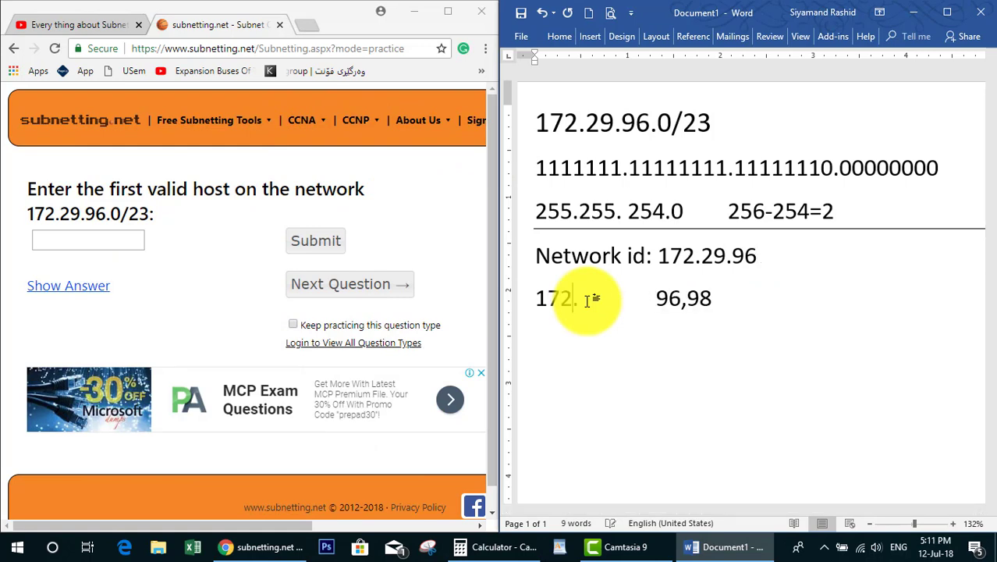
{"action": "type", "text": "29."}
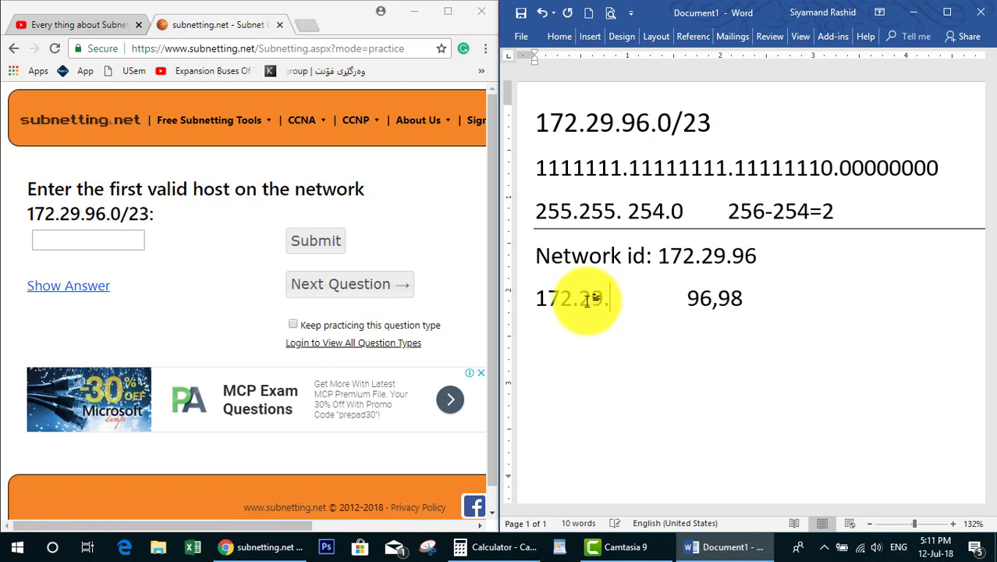
{"action": "type", "text": "96."}
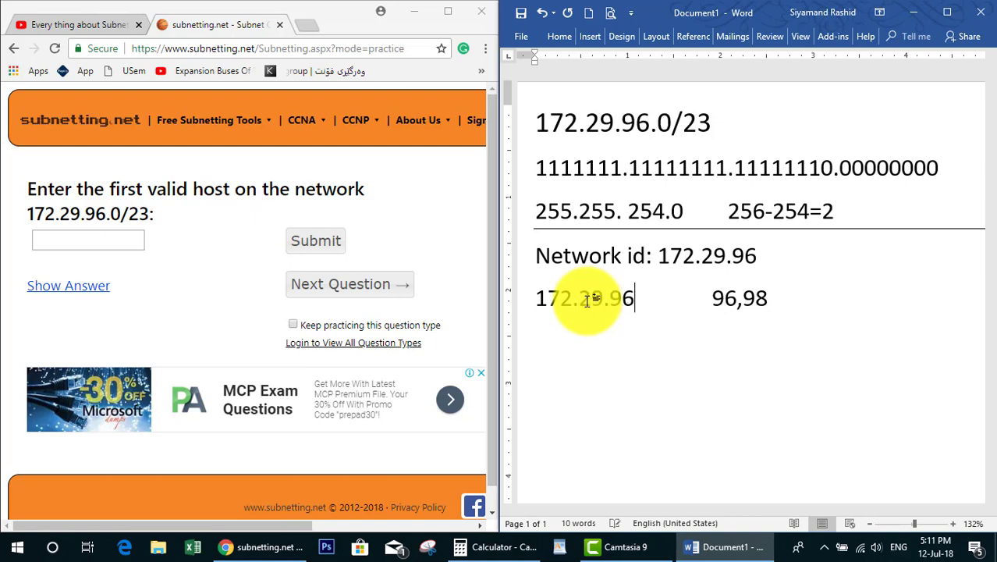
{"action": "left_click", "coordinate": [671, 212]}
{"action": "left_click", "coordinate": [646, 298]}
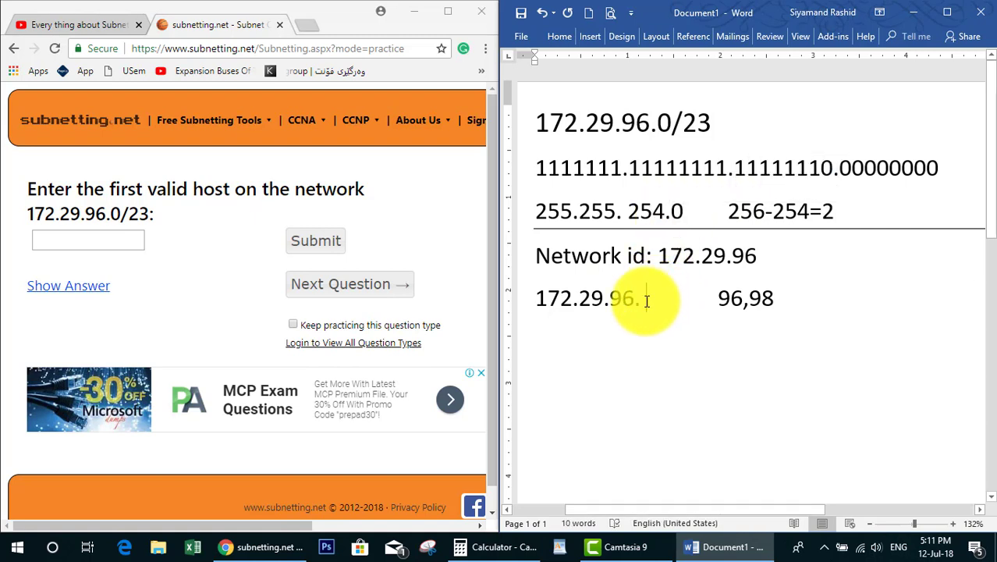
{"action": "type", "text": "1"}
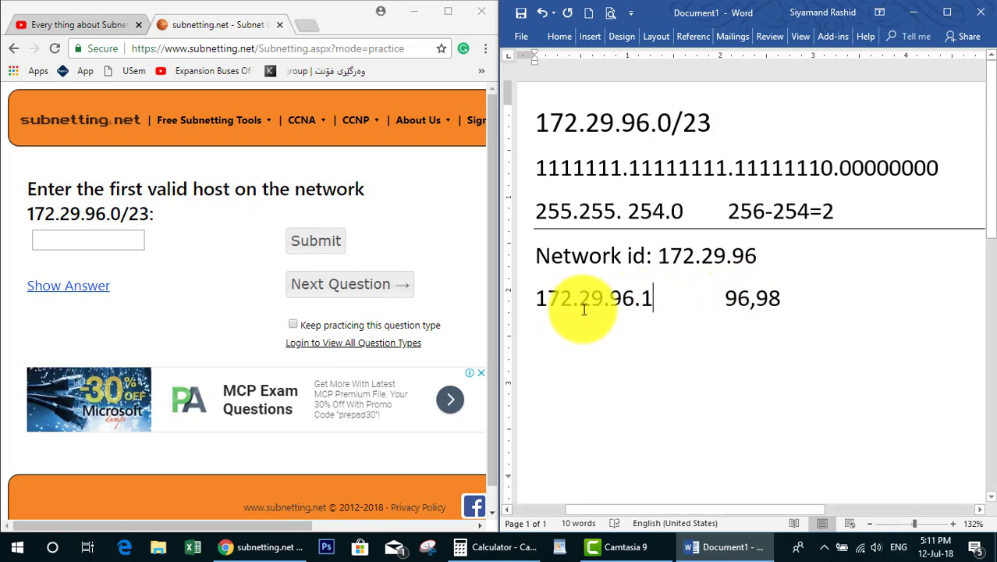
Answer the subnetting.net question in the browser with 172.29.96.1 as the first valid host and submit it.
{"action": "left_click", "coordinate": [101, 238]}
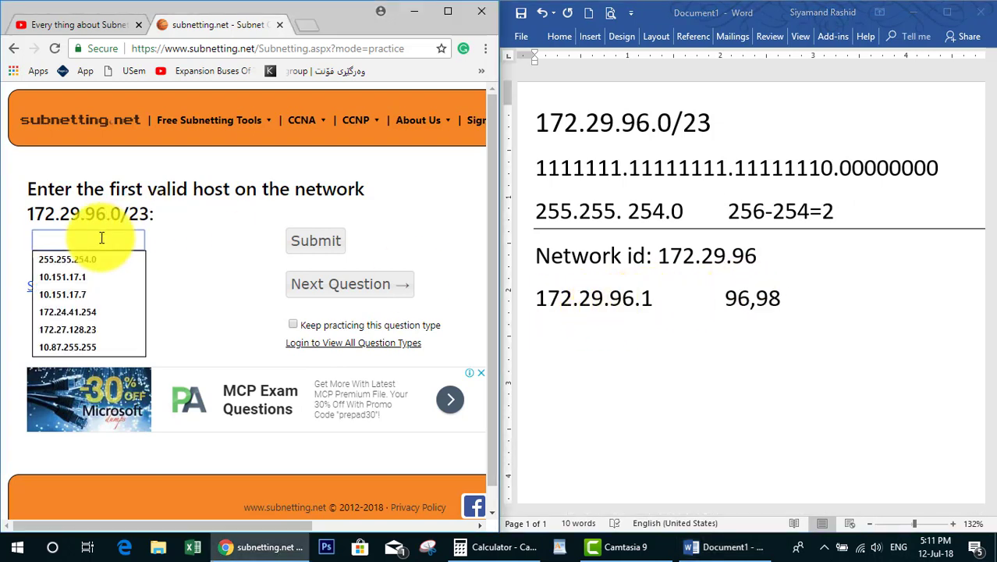
{"action": "type", "text": "172.29."}
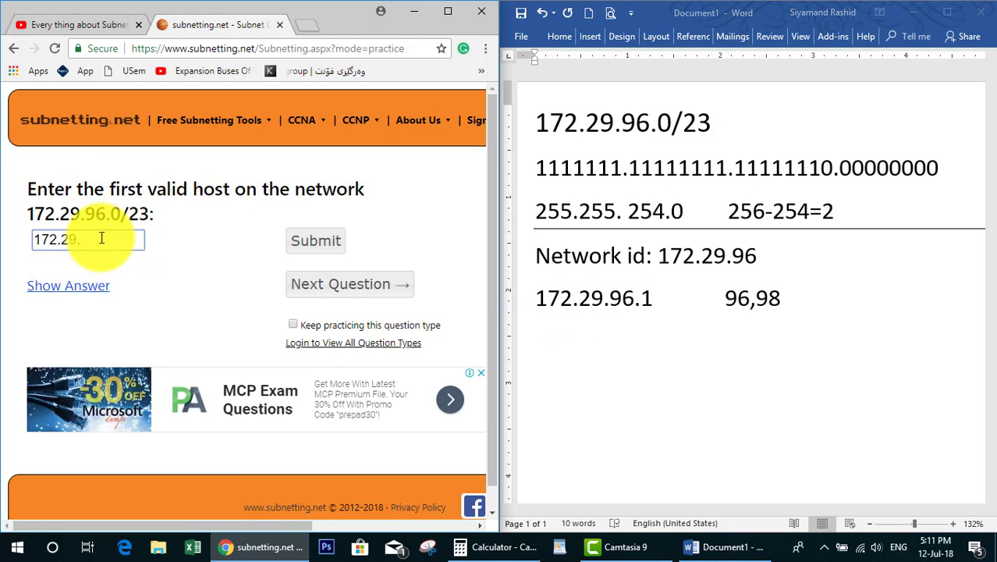
{"action": "key", "text": "Return"}
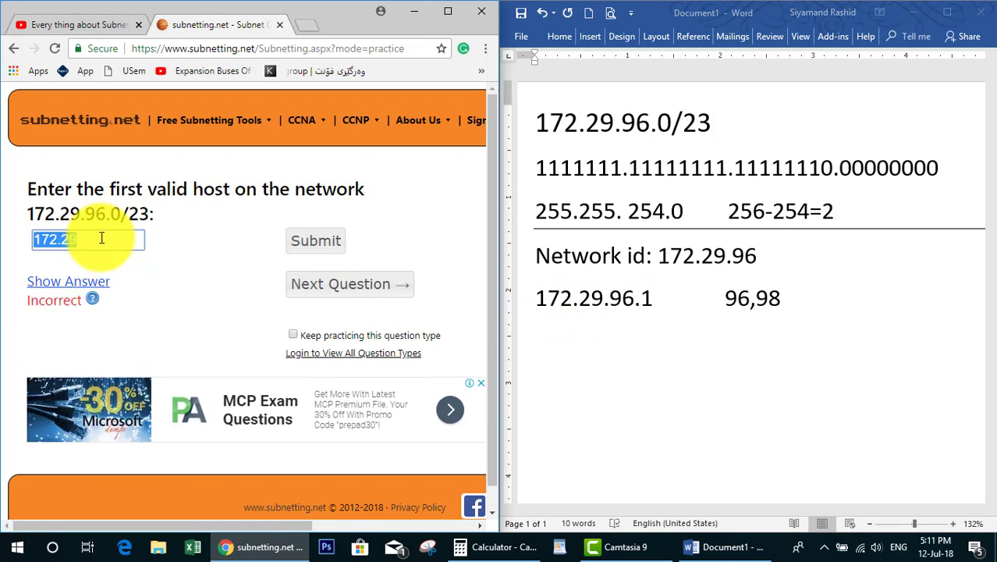
{"action": "left_click", "coordinate": [101, 238]}
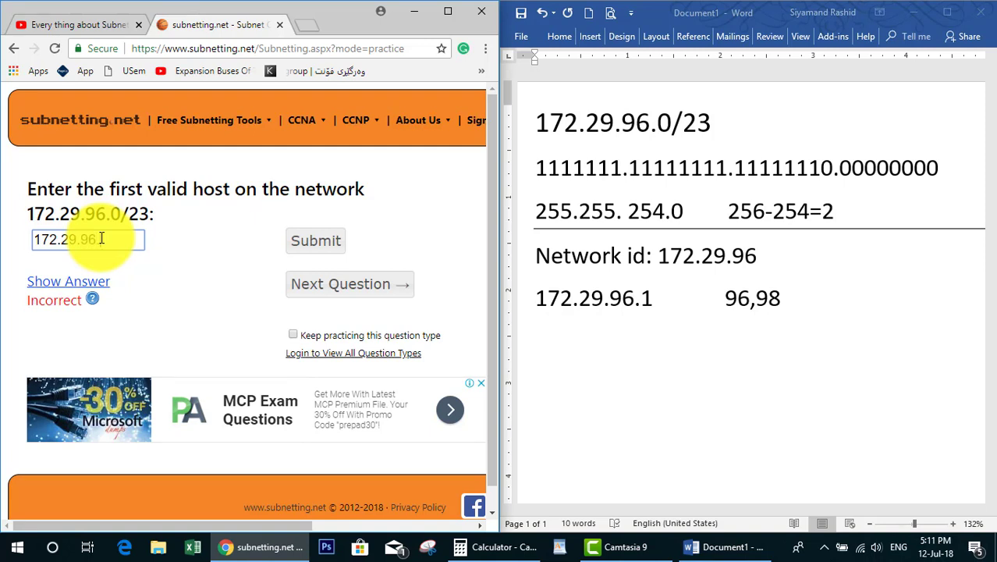
{"action": "type", "text": ".96.1"}
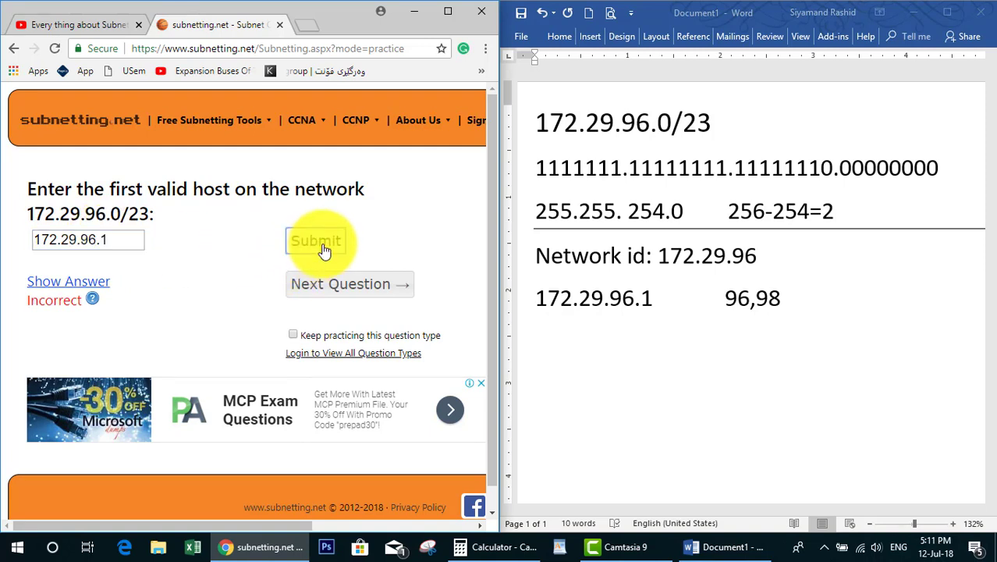
{"action": "left_click", "coordinate": [318, 240]}
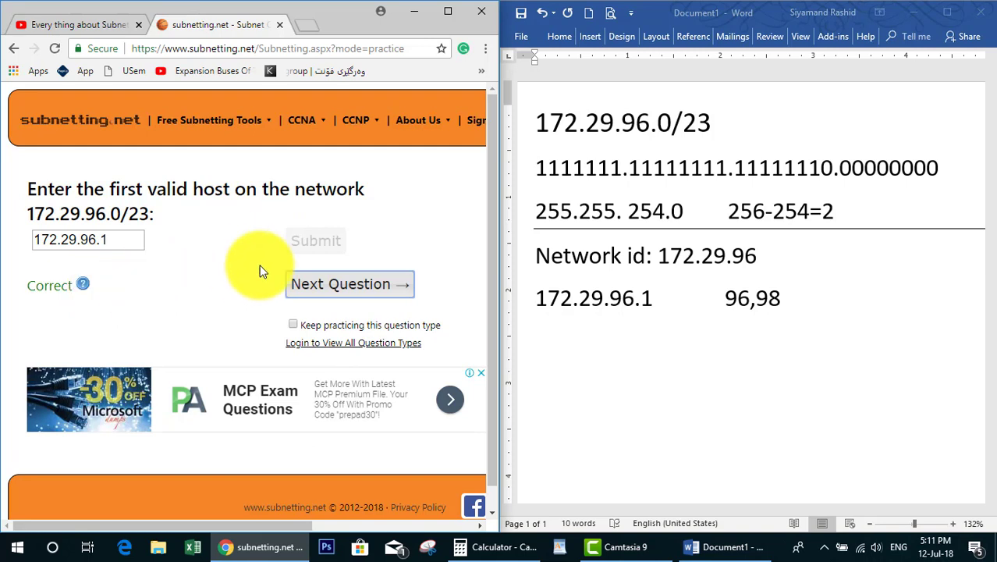
Load the next practice question and highlight its wording about valid subnets and usable hosts per subnet.
{"action": "left_click", "coordinate": [329, 284]}
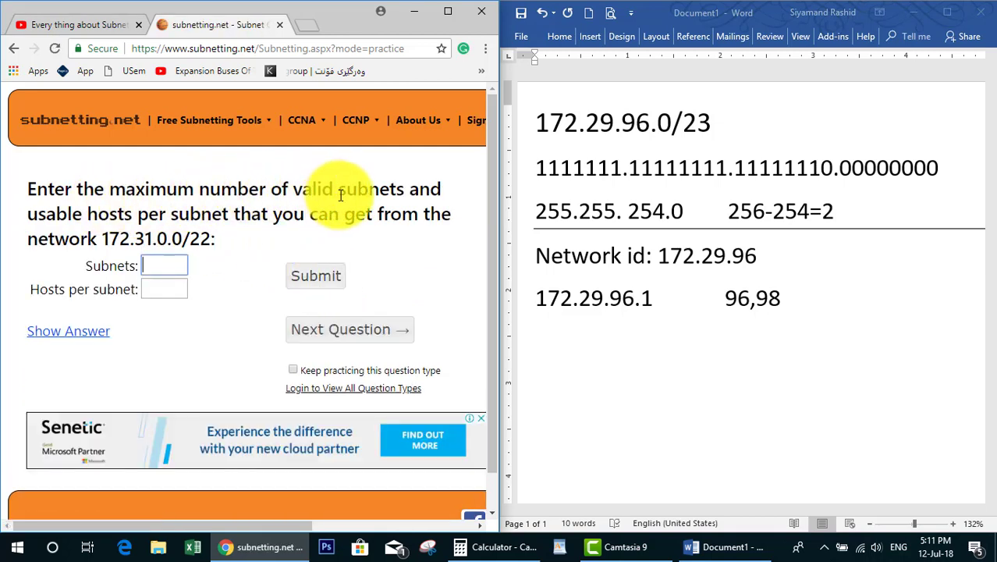
{"action": "left_click_drag", "start_coordinate": [295, 189], "coordinate": [393, 204]}
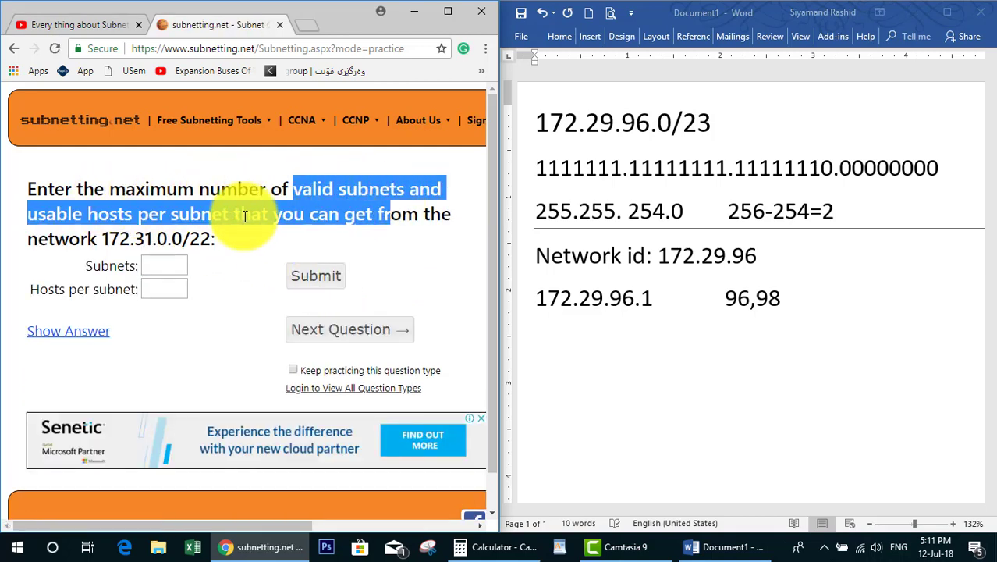
{"action": "left_click", "coordinate": [32, 192]}
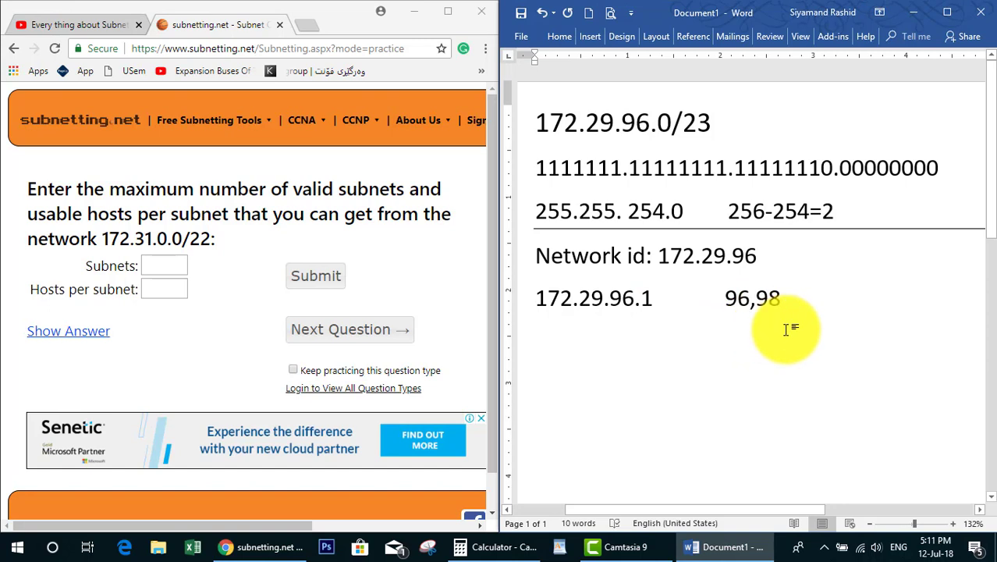
Clear the previous working from the Word document and write the new network address 172.31.0.0/22.
{"action": "left_click_drag", "start_coordinate": [790, 329], "coordinate": [558, 123]}
{"action": "key", "text": "Delete"}
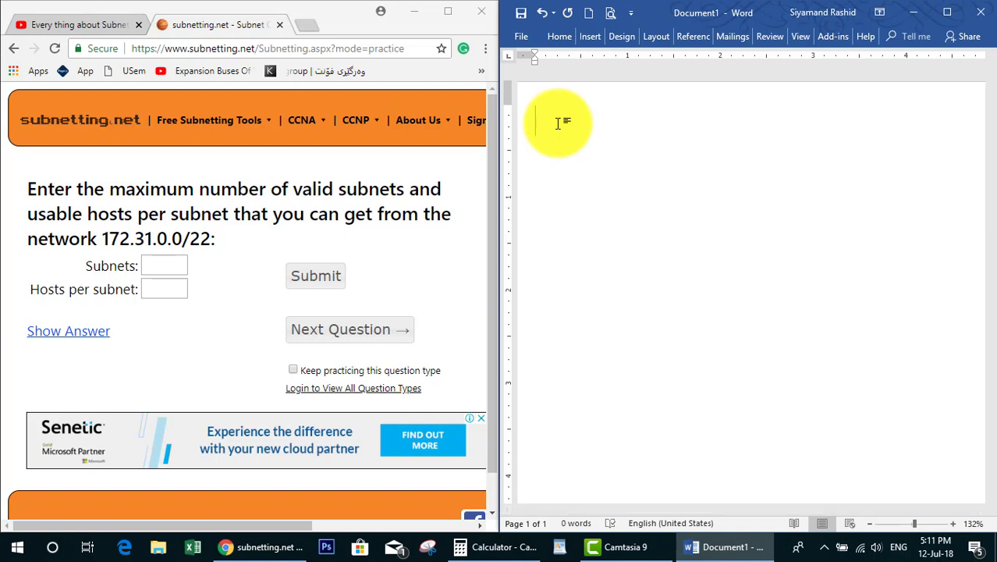
{"action": "type", "text": "172.31.0.0"}
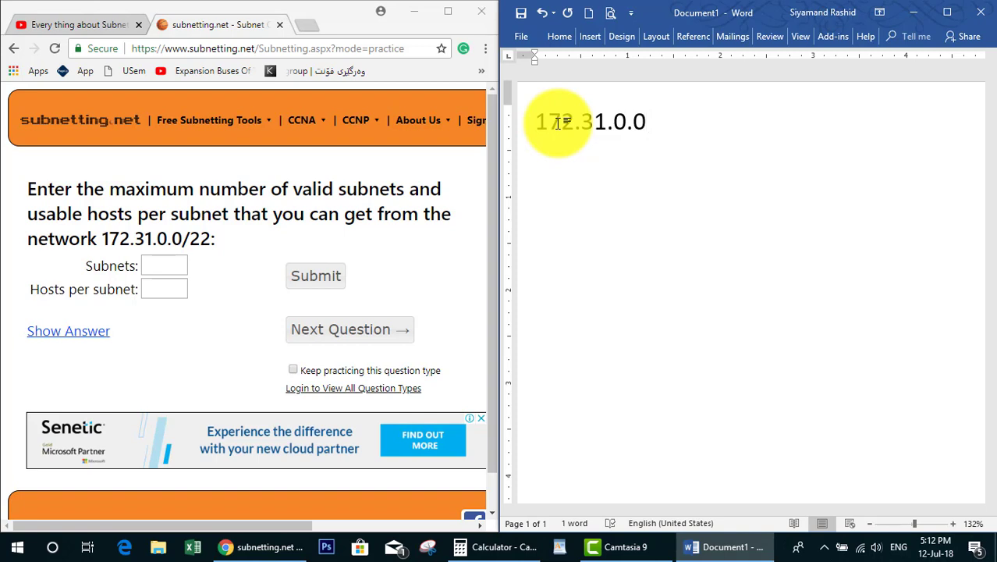
{"action": "type", "text": "/22"}
Write the /22 subnet mask in binary, 11111111.11111111.11111100.00000000, on a new line below the network address.
{"action": "key", "text": "Return"}
{"action": "type", "text": "1111111"}
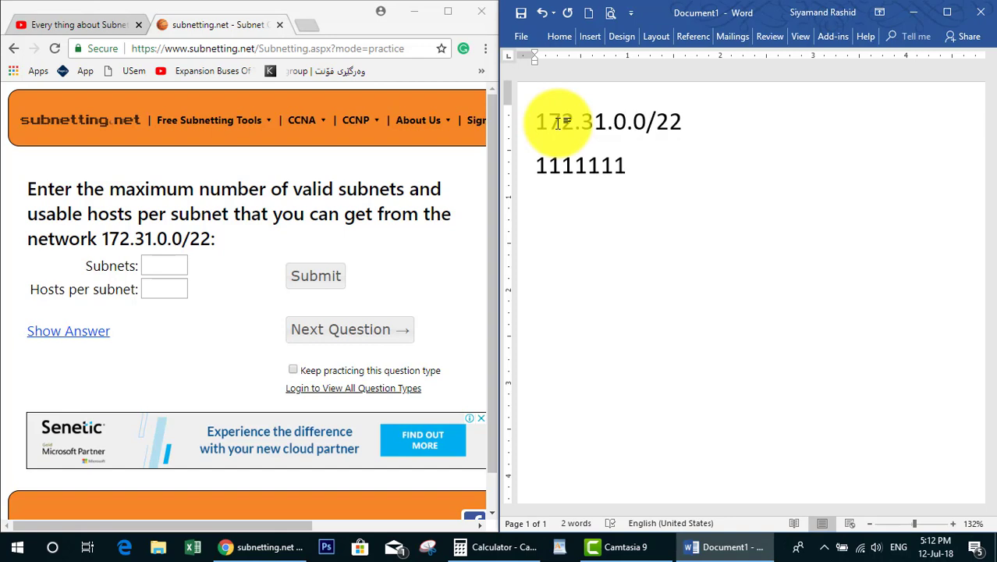
{"action": "type", "text": "1.11111111"}
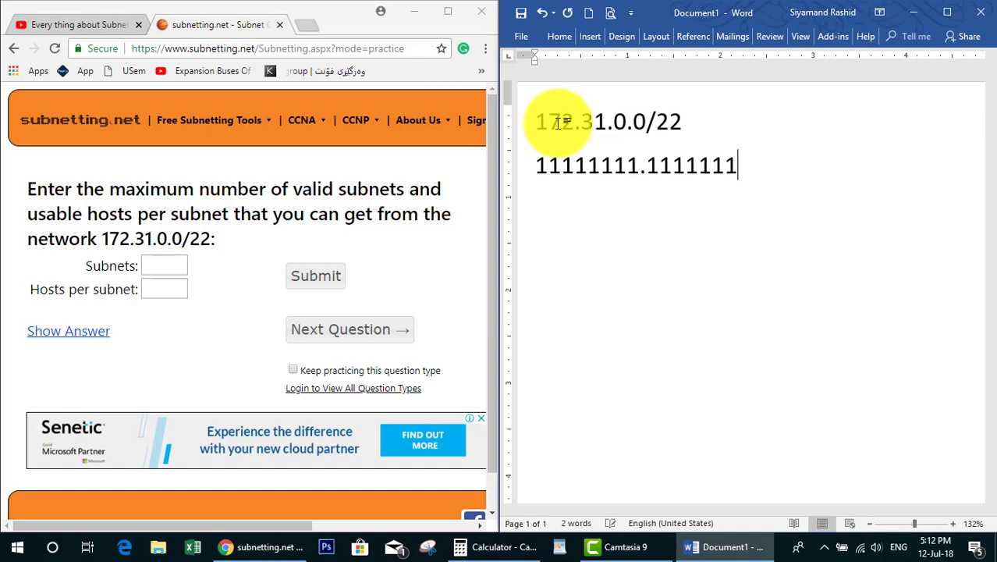
{"action": "type", "text": ".111"}
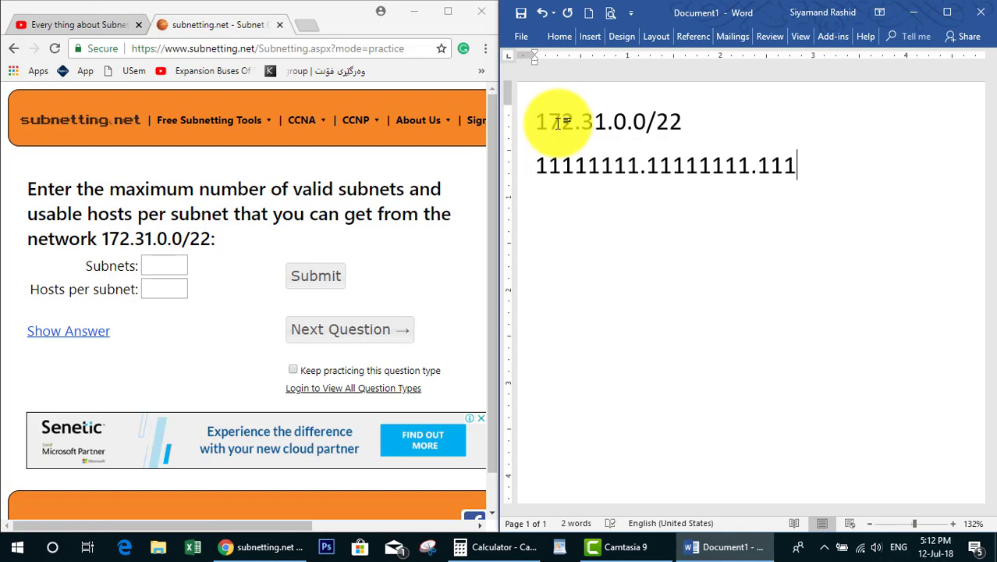
{"action": "type", "text": "1111"}
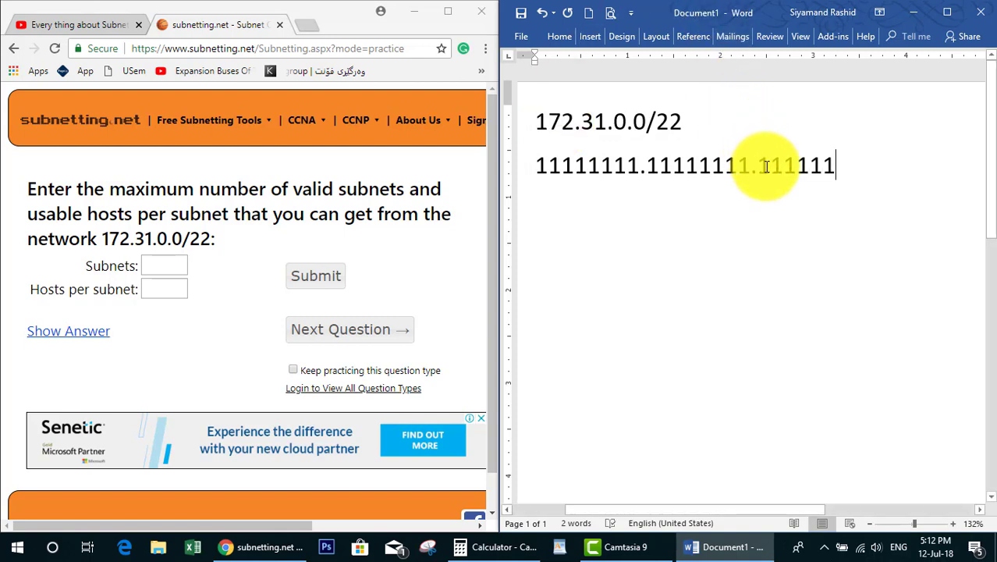
{"action": "left_click_drag", "start_coordinate": [766, 167], "coordinate": [780, 168]}
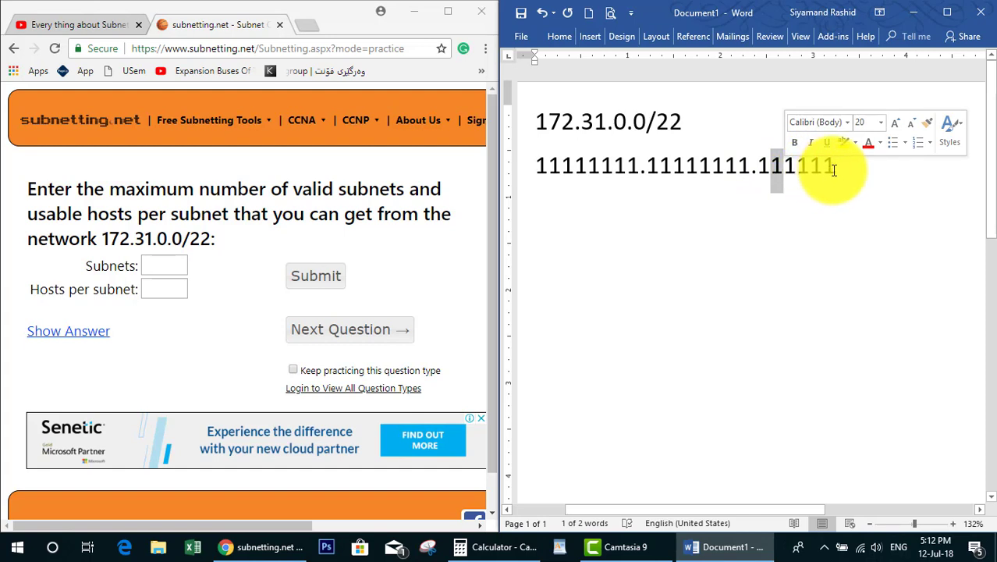
{"action": "left_click", "coordinate": [836, 170]}
{"action": "type", "text": "00"}
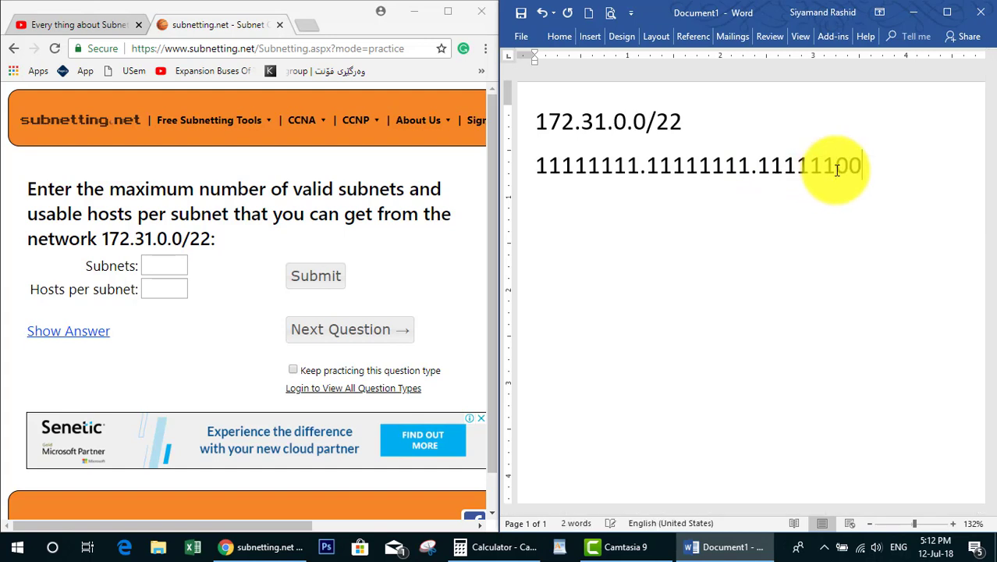
{"action": "type", "text": ".00000"}
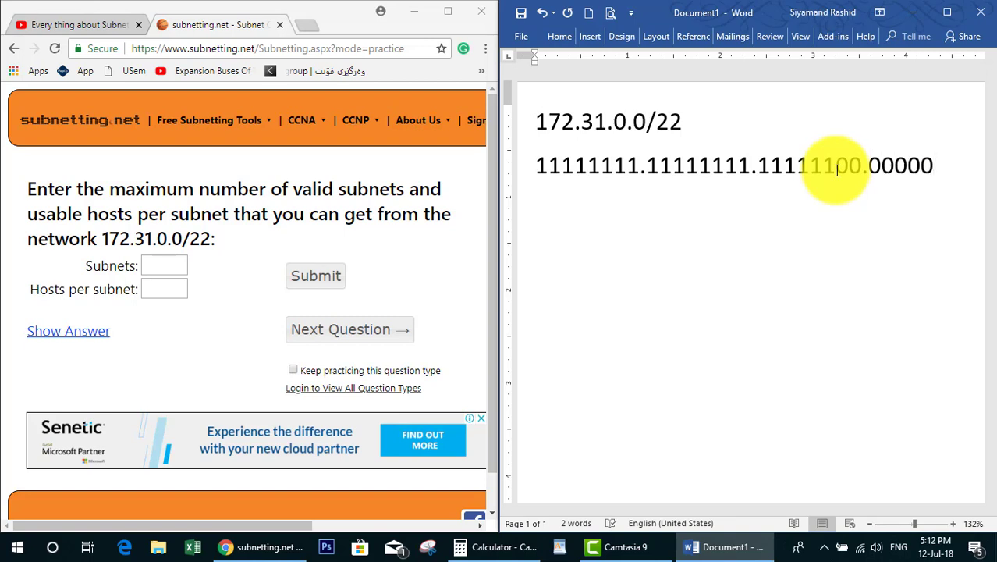
{"action": "type", "text": "000"}
Write the decimal subnet mask 255.255.252.0 on a new line below the binary mask.
{"action": "key", "text": "Return"}
{"action": "type", "text": "255.255"}
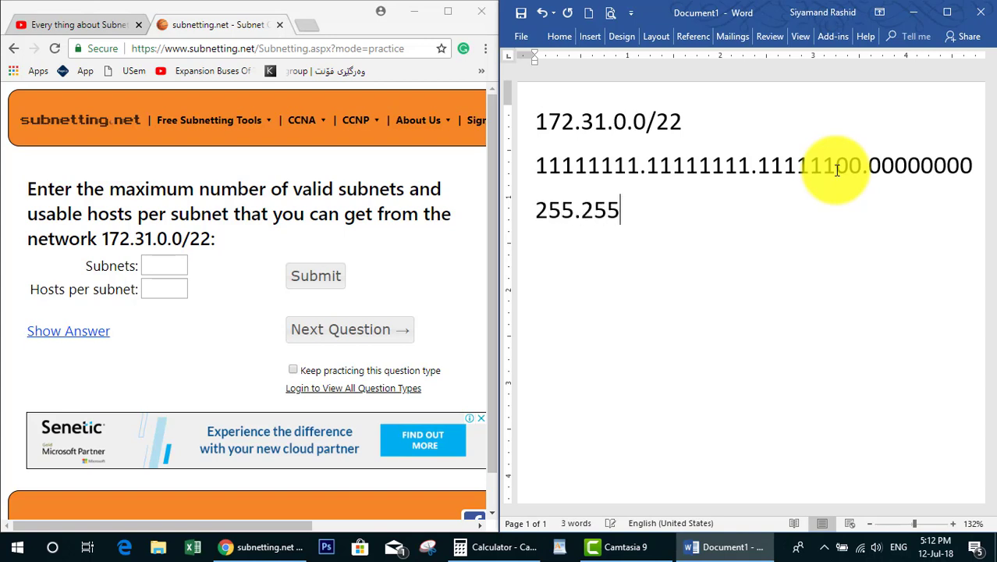
{"action": "type", "text": "."}
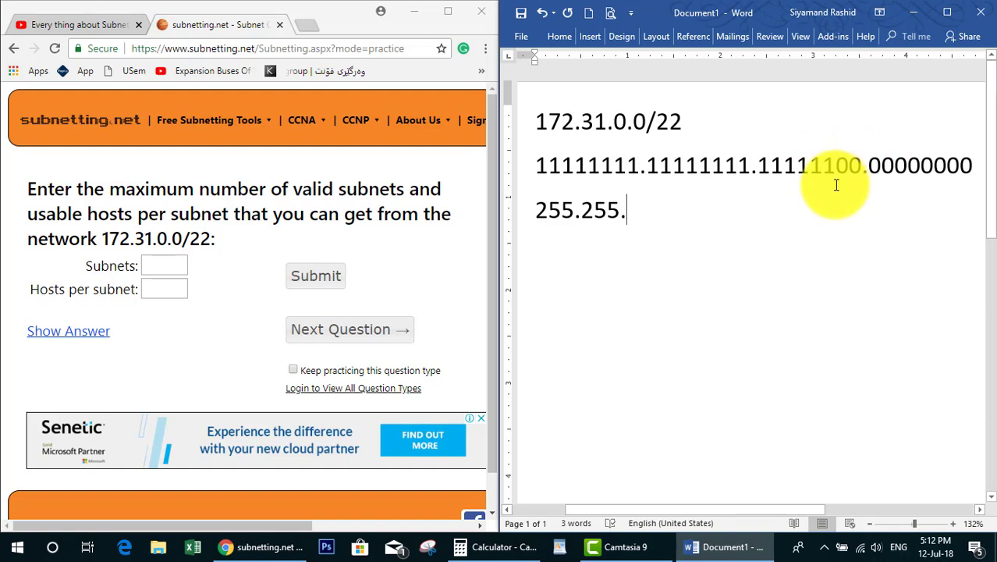
{"action": "type", "text": "252.0"}
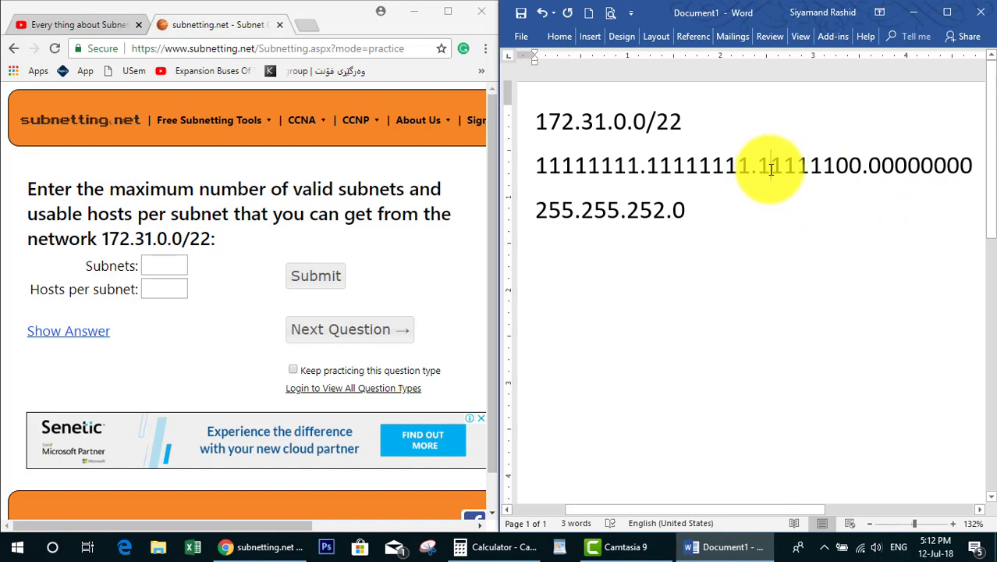
Insert a line with the third octet's bit values, 128+64+32+16+8+4, between the binary and decimal masks.
{"action": "left_click_drag", "start_coordinate": [769, 166], "coordinate": [836, 167]}
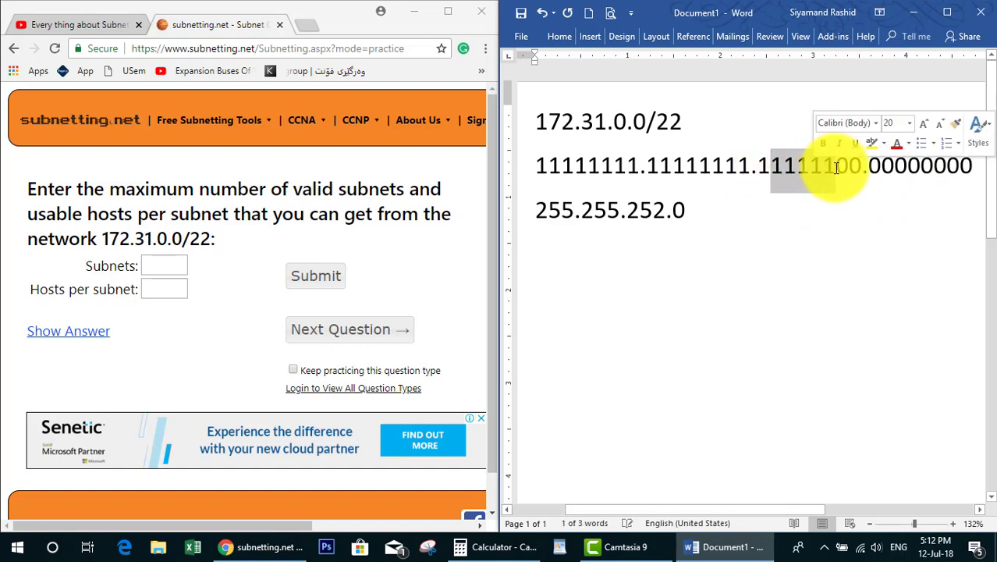
{"action": "left_click", "coordinate": [784, 173]}
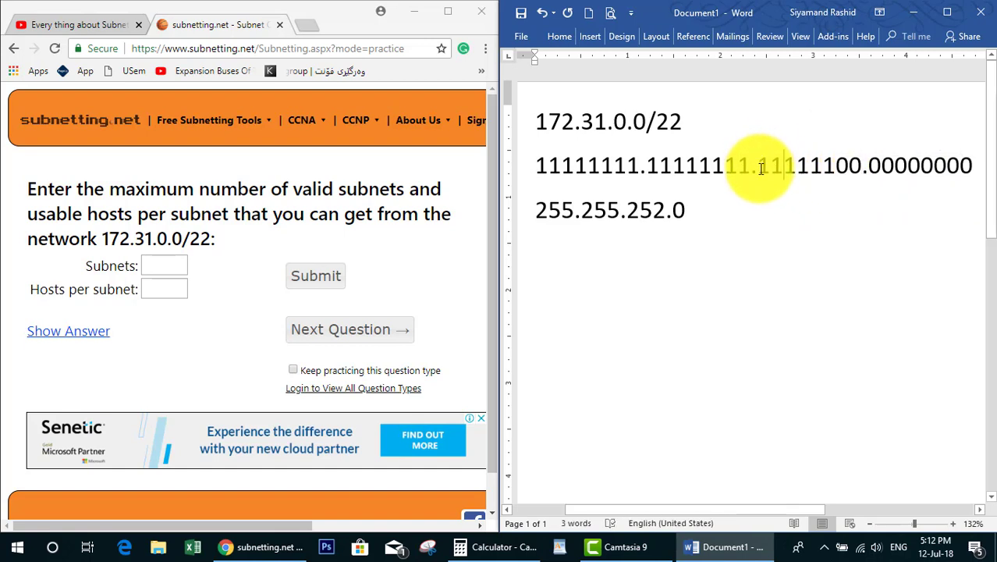
{"action": "left_click", "coordinate": [538, 210]}
{"action": "key", "text": "Return"}
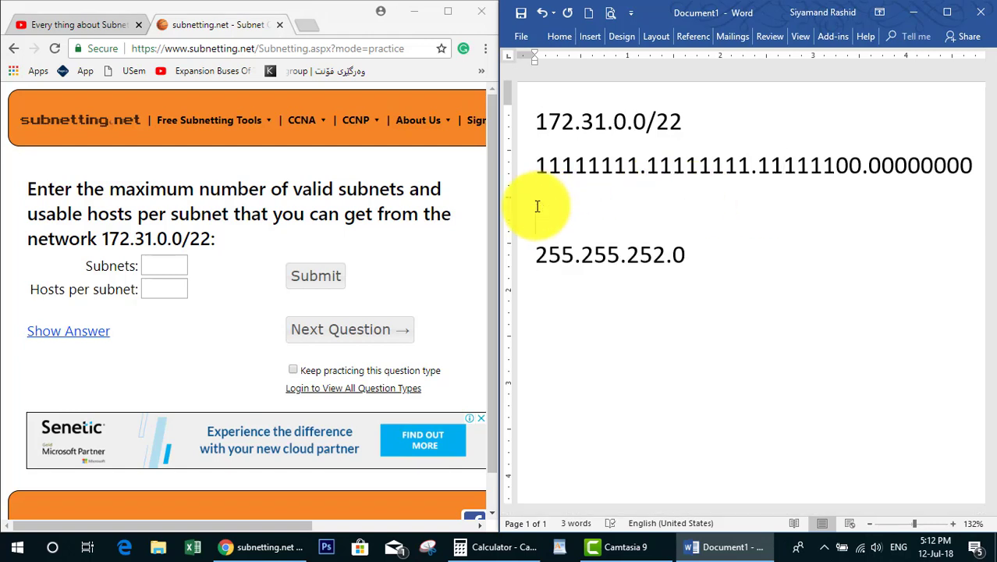
{"action": "type", "text": "128+62"}
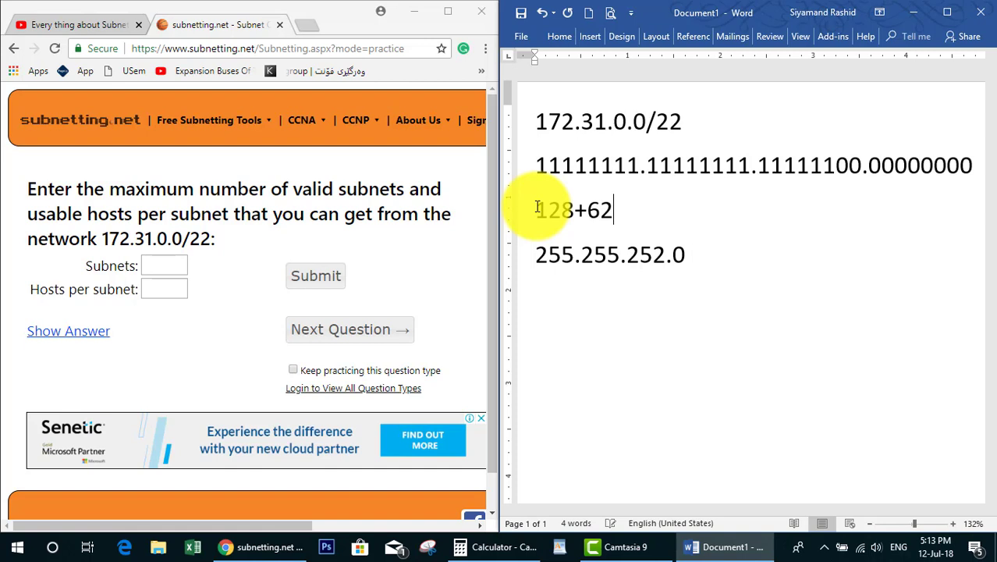
{"action": "key", "text": "BackSpace"}
{"action": "type", "text": "4+32+"}
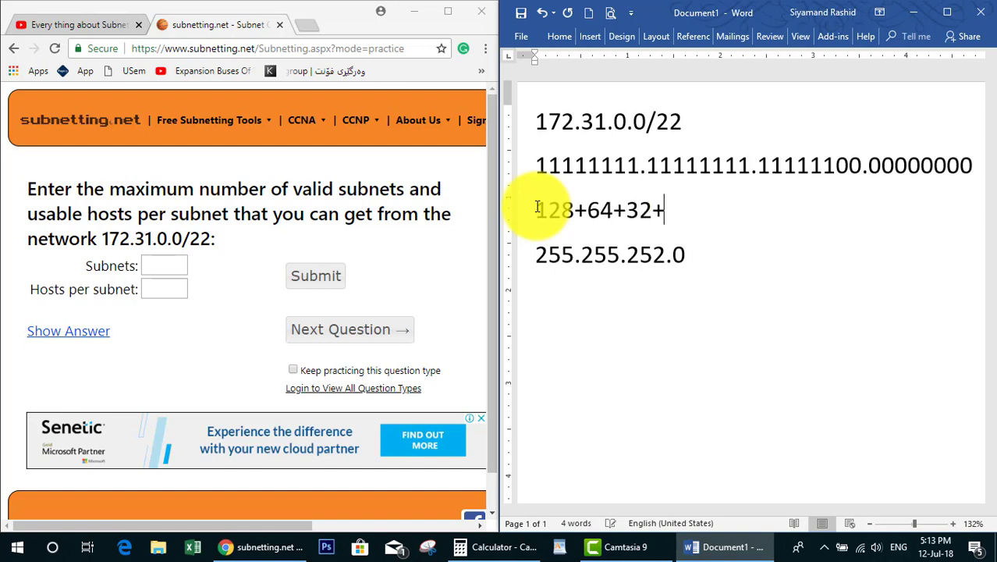
{"action": "type", "text": "16+8"}
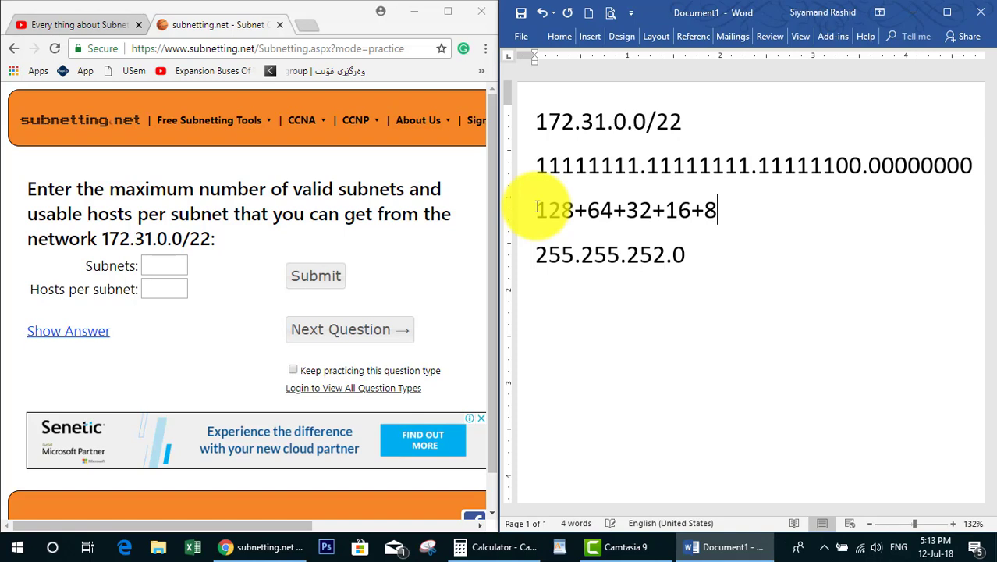
{"action": "type", "text": "+4"}
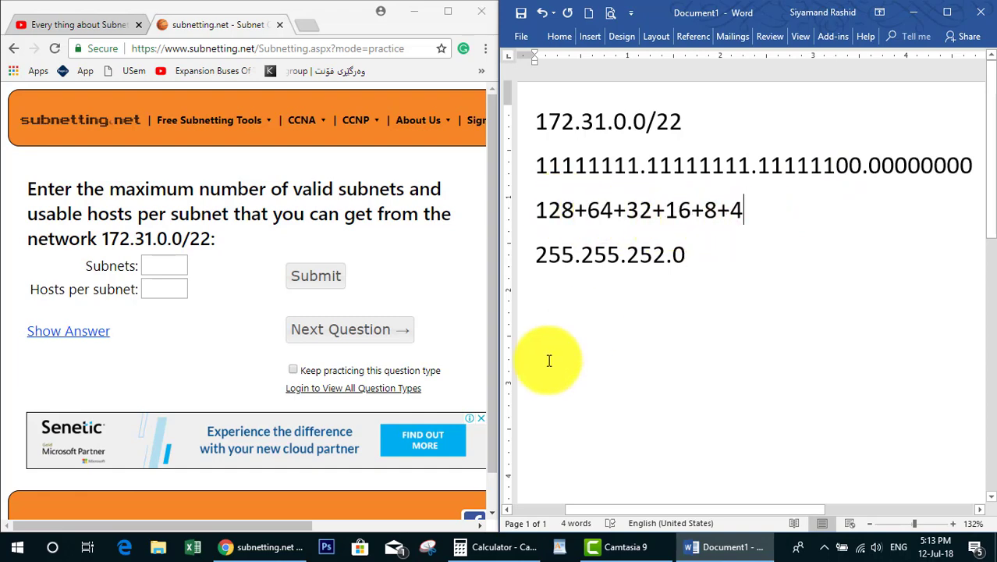
Switch to Calculator, clear the old sum and add 128 + 64 + 32 + 16 + 8 + 4.
{"action": "left_click", "coordinate": [497, 550]}
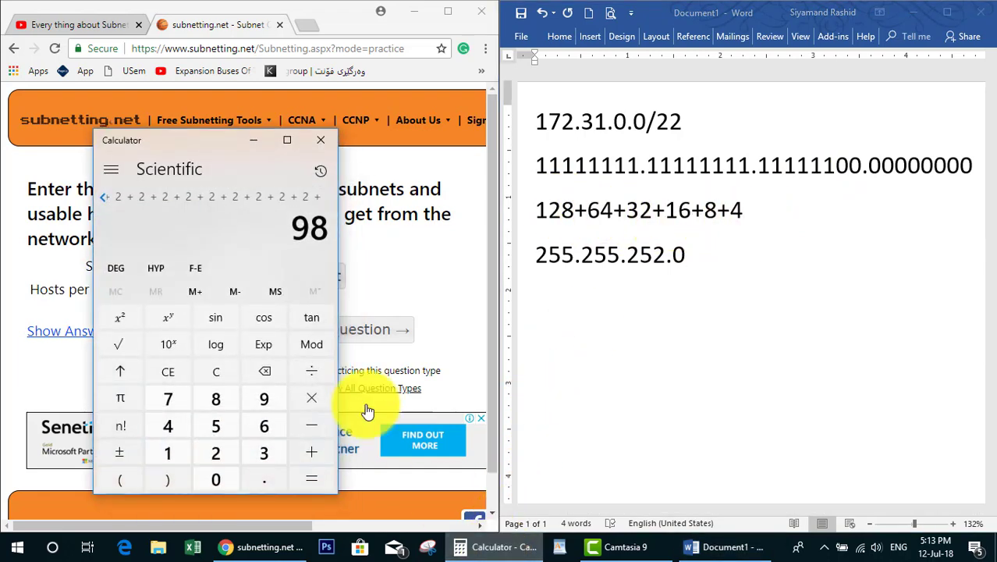
{"action": "left_click", "coordinate": [213, 373]}
{"action": "type", "text": "128"}
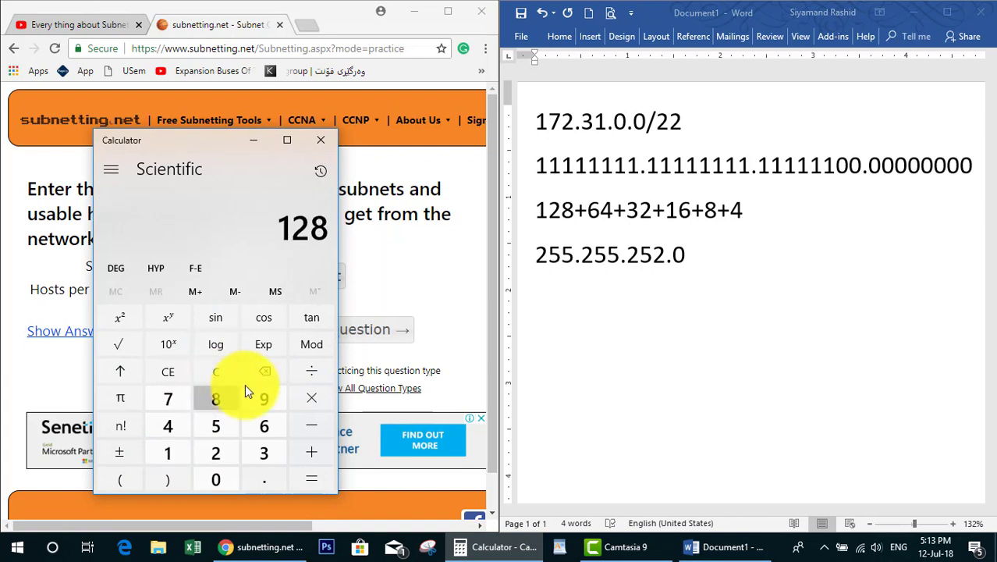
{"action": "type", "text": " + 64 +"}
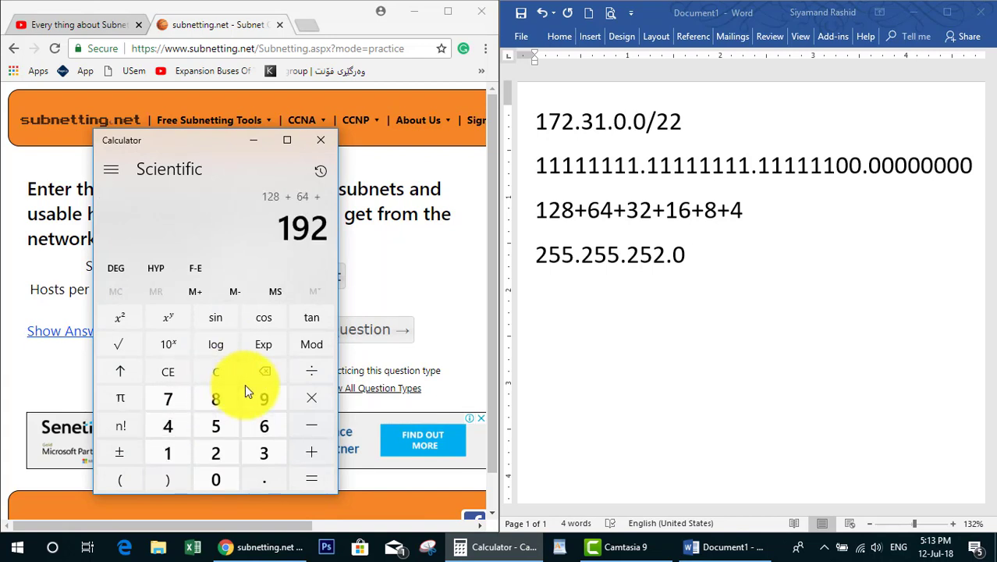
{"action": "type", "text": " 32 + 16 +"}
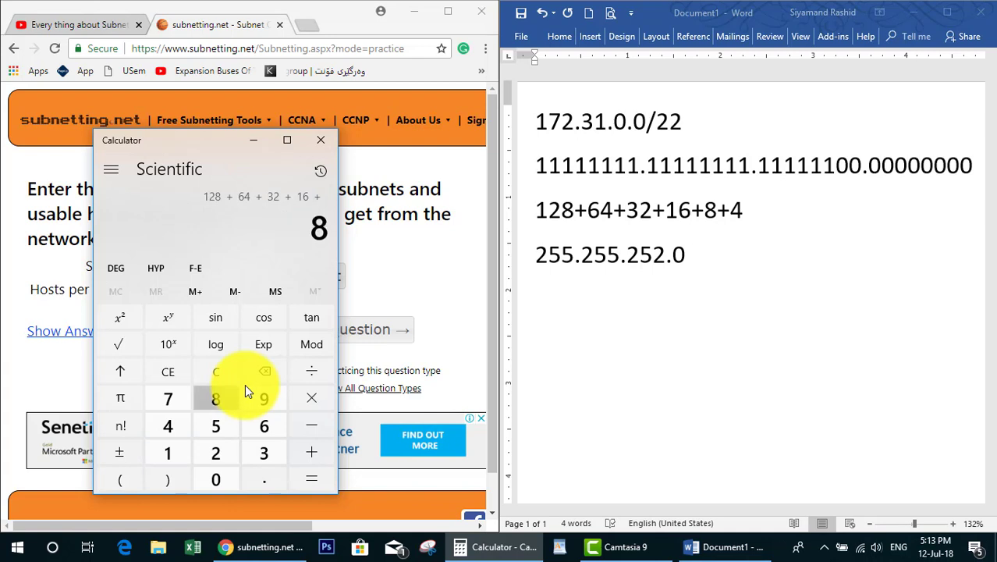
{"action": "type", "text": " 8 + 4 +"}
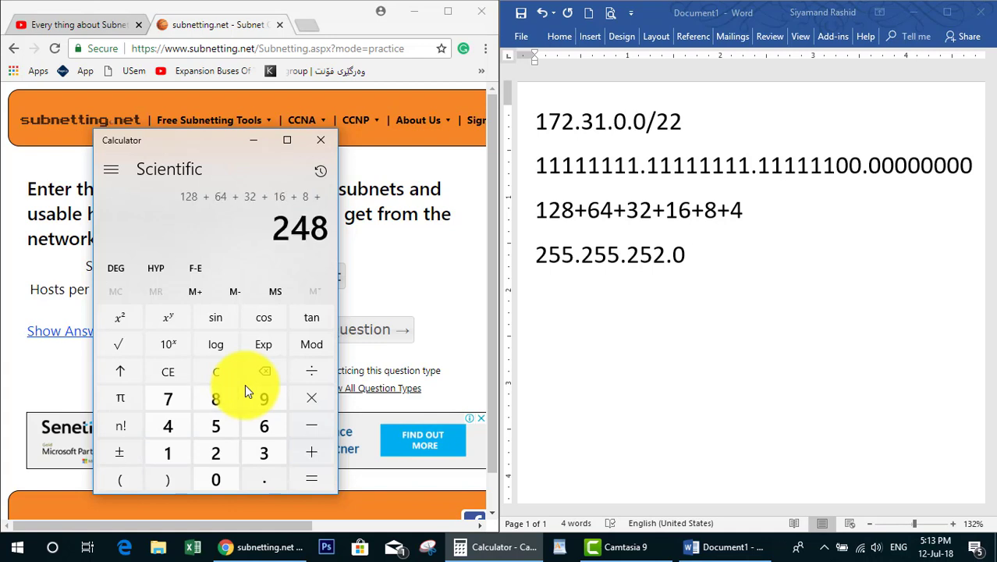
Add a horizontal divider line below the decimal mask 255.255.252.0 in the Word document and close Calculator.
{"action": "left_click", "coordinate": [708, 252]}
{"action": "key", "text": "Return"}
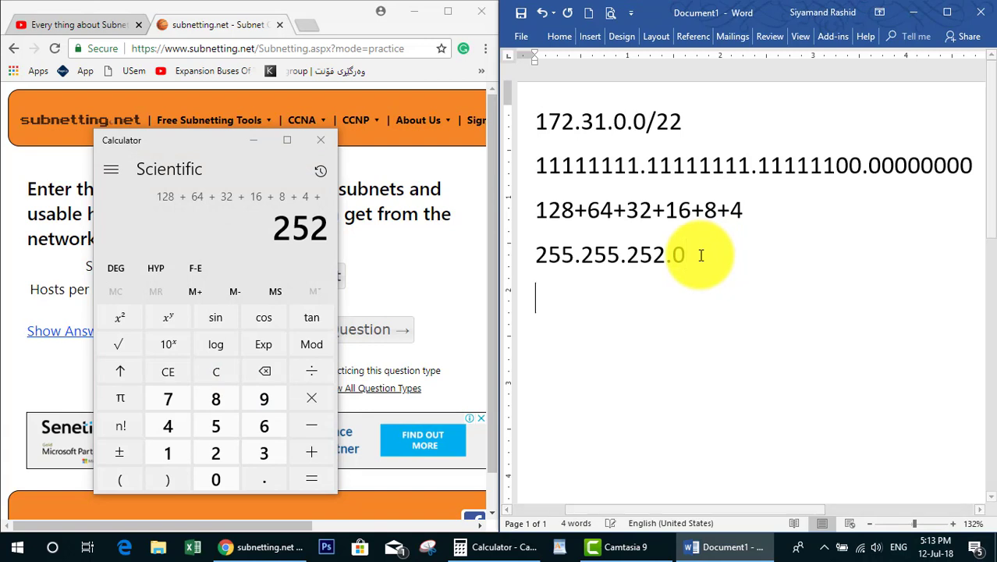
{"action": "type", "text": "----"}
{"action": "key", "text": "Return"}
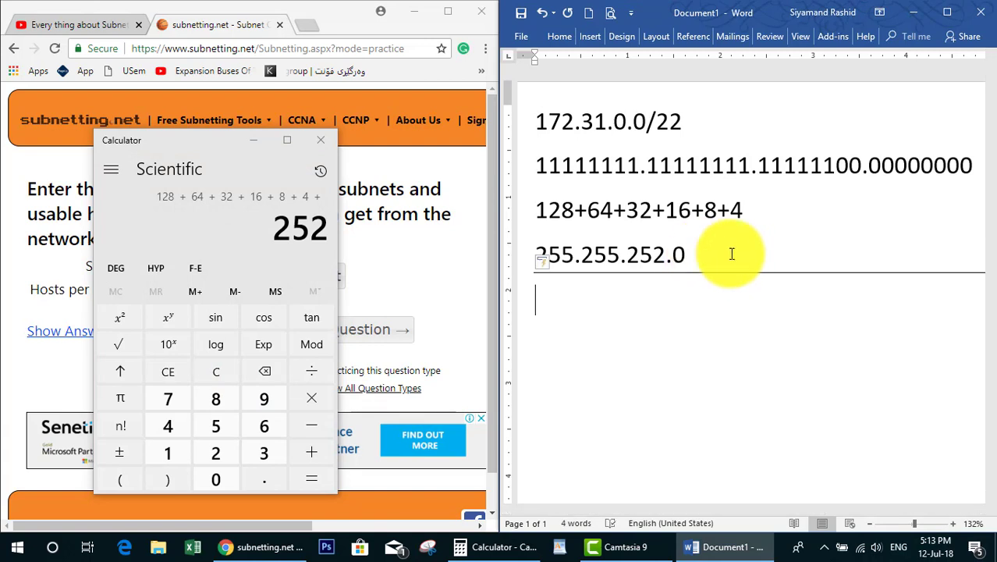
{"action": "left_click", "coordinate": [321, 141]}
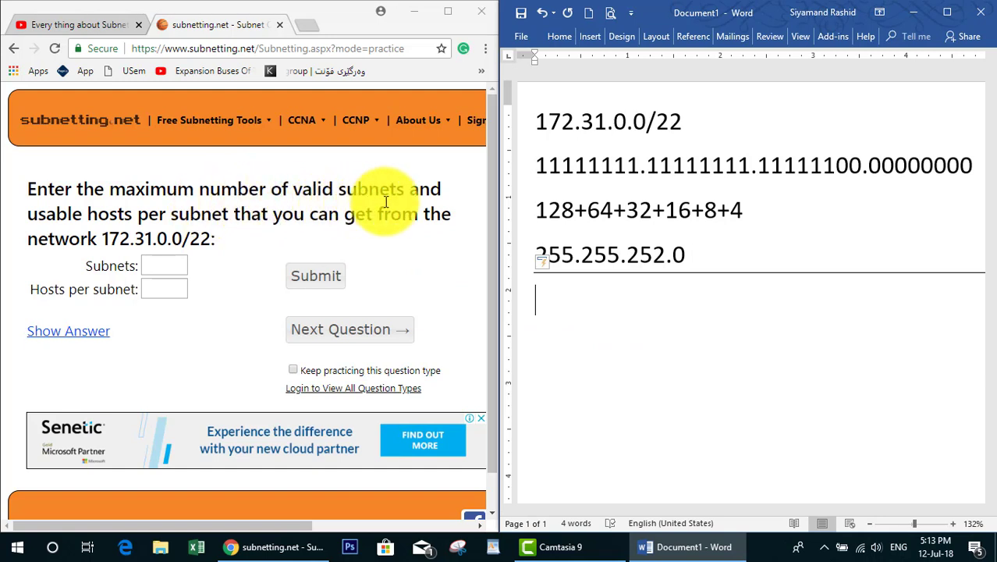
Highlight the first binary octet, the decimal mask and the prefix 22, and label the network address line "class b".
{"action": "double_click", "coordinate": [581, 165]}
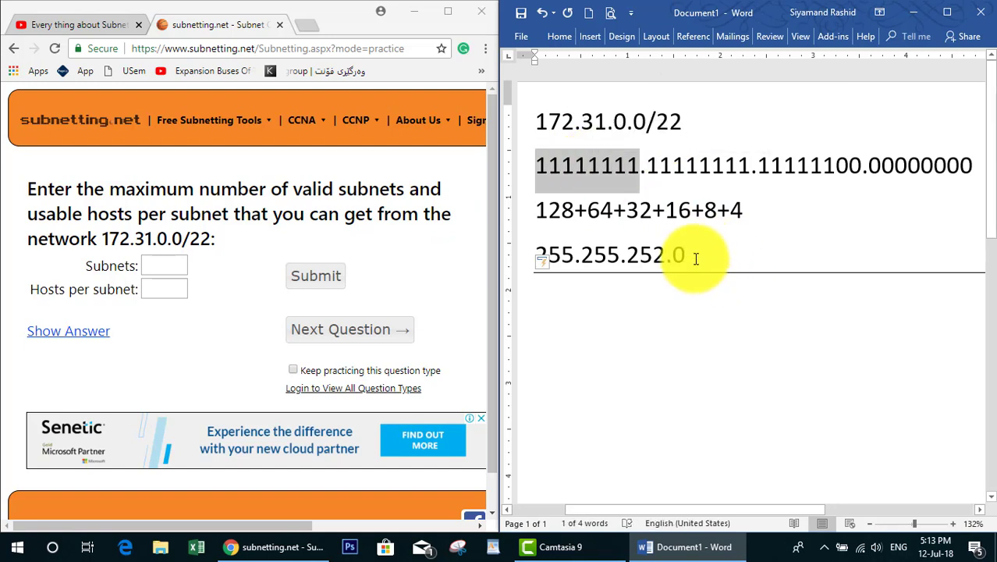
{"action": "left_click_drag", "start_coordinate": [693, 255], "coordinate": [544, 255]}
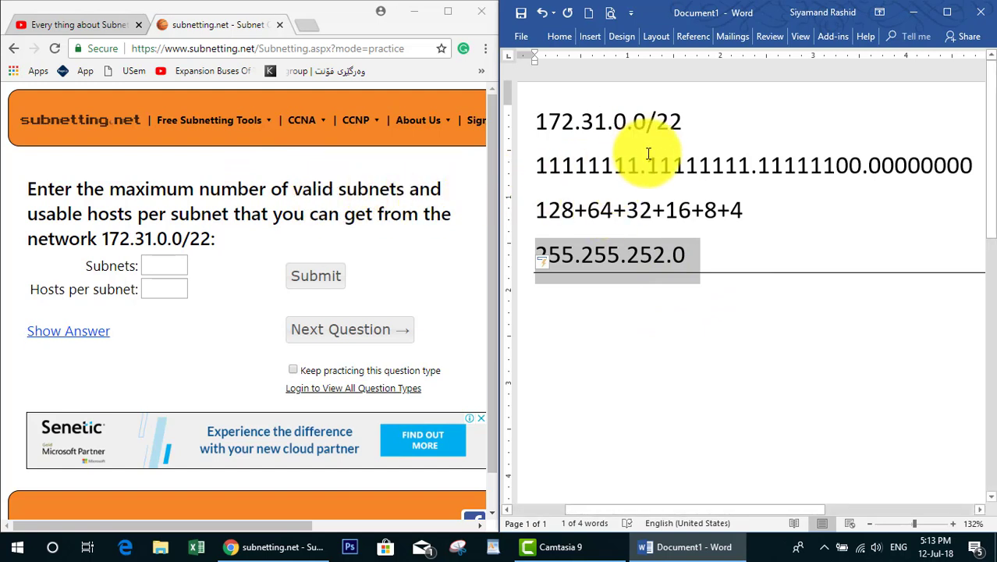
{"action": "double_click", "coordinate": [668, 123]}
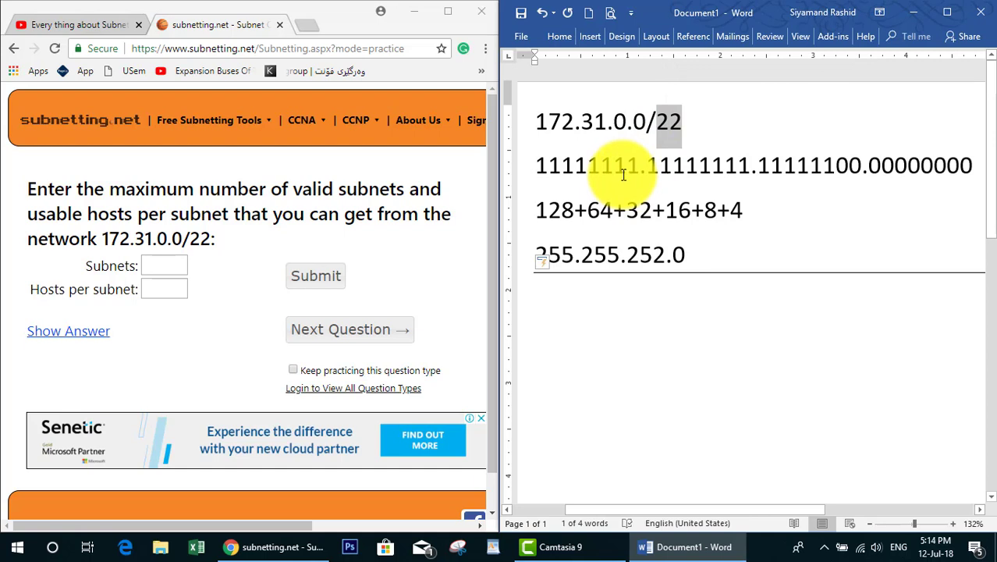
{"action": "left_click", "coordinate": [552, 127]}
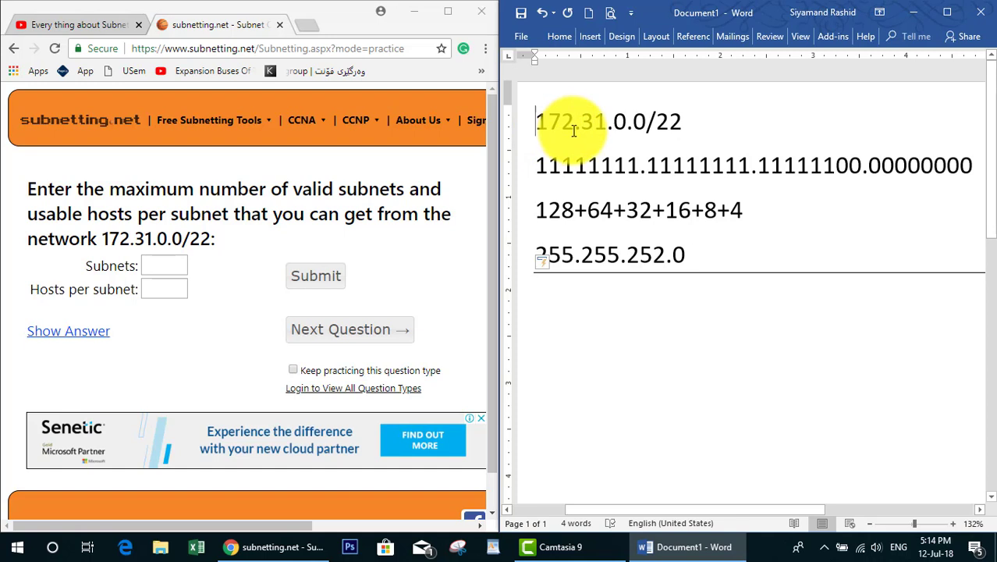
{"action": "left_click", "coordinate": [546, 126]}
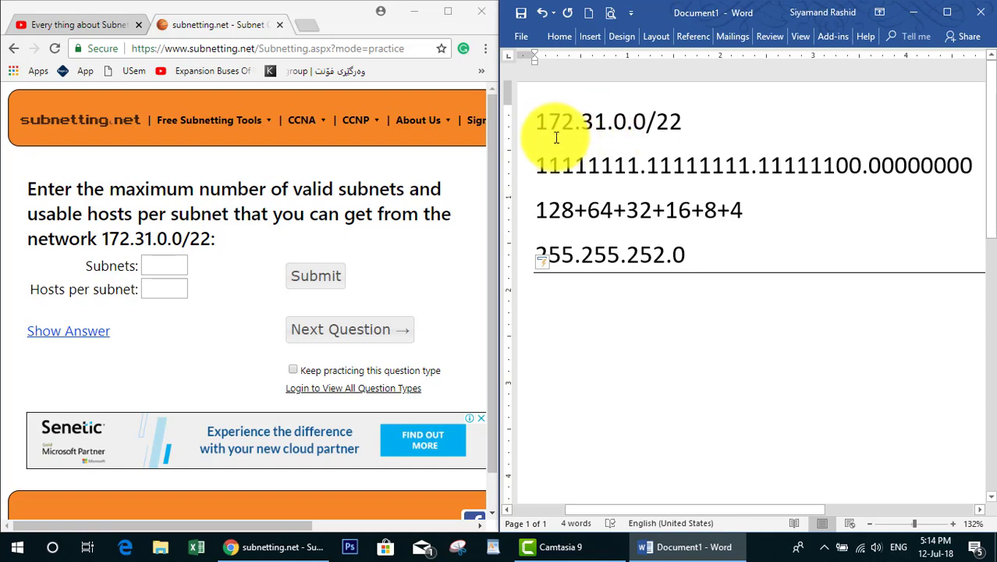
{"action": "type", "text": "c"}
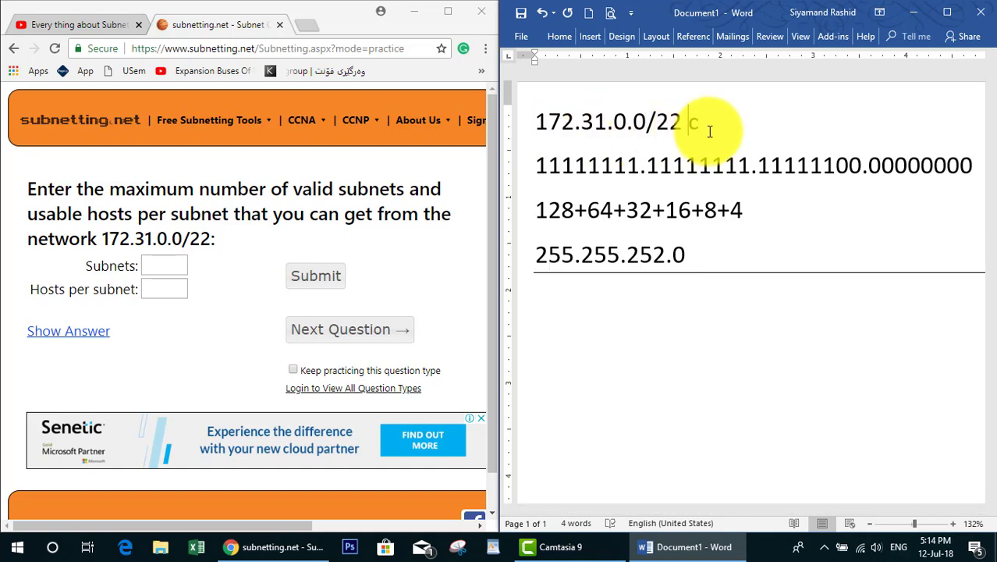
{"action": "type", "text": "lass b"}
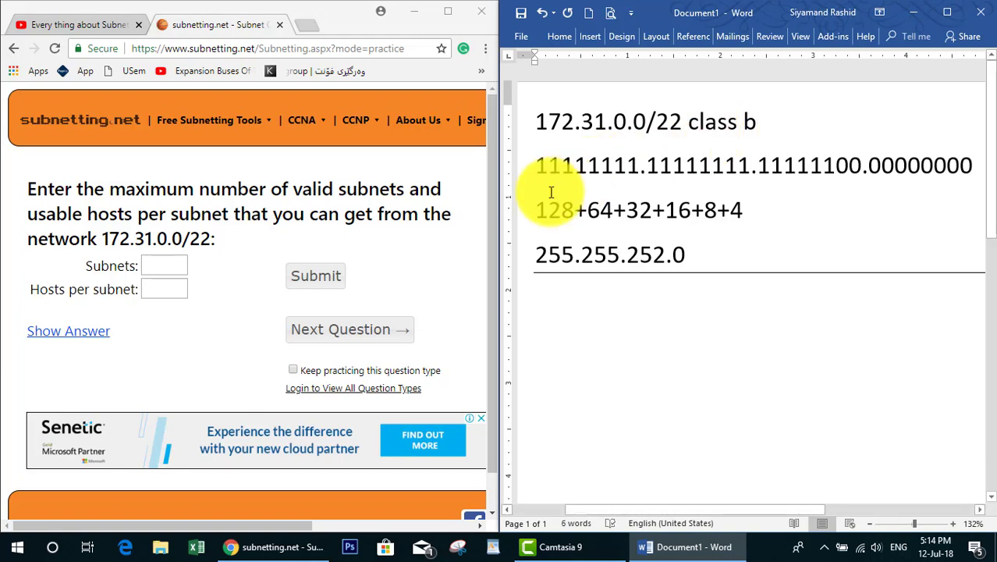
Insert a line reading N.N.H.H directly below the binary mask to mark the network and host octets.
{"action": "left_click", "coordinate": [544, 207]}
{"action": "key", "text": "Home"}
{"action": "key", "text": "Return"}
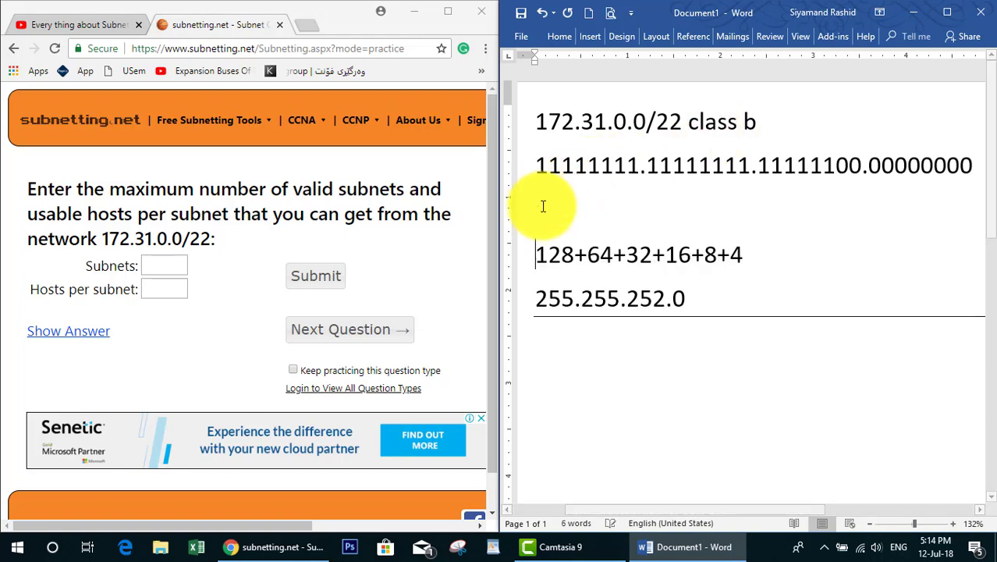
{"action": "key", "text": "Up"}
{"action": "type", "text": "N."}
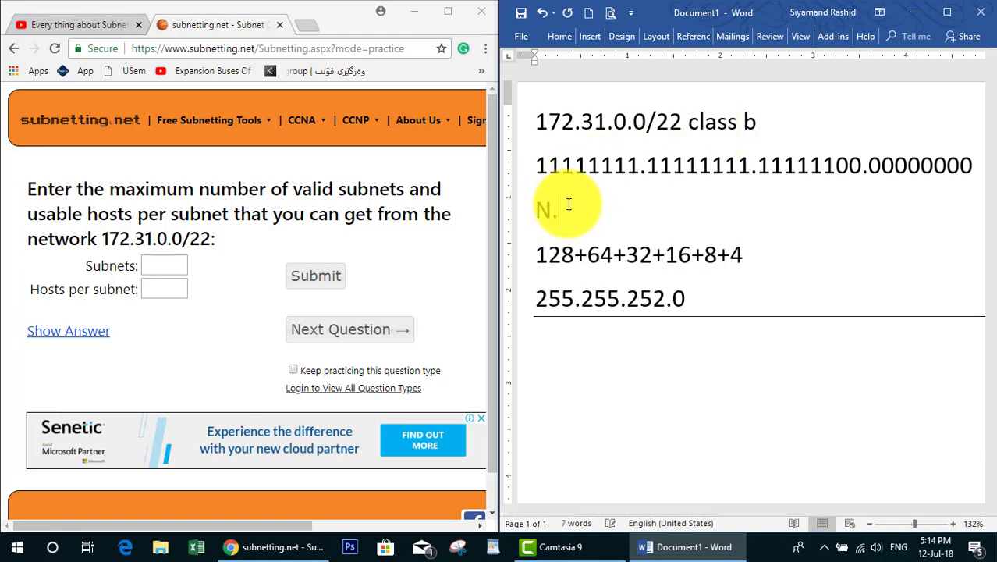
{"action": "type", "text": "N.H.H"}
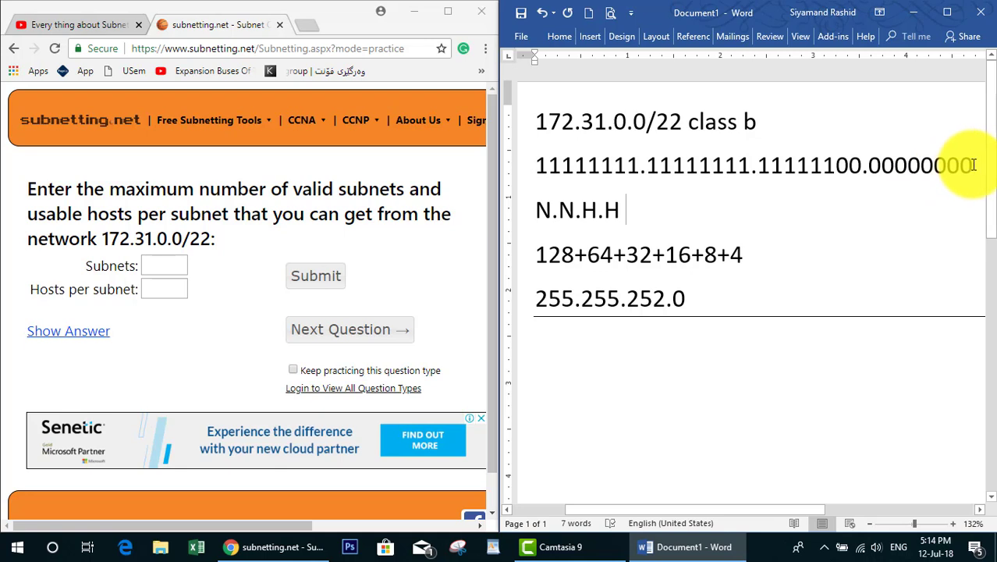
Highlight the host octets of the binary mask and add a line reading "Subnet #= 2^6=" below N.N.H.H.
{"action": "left_click_drag", "start_coordinate": [977, 166], "coordinate": [777, 163]}
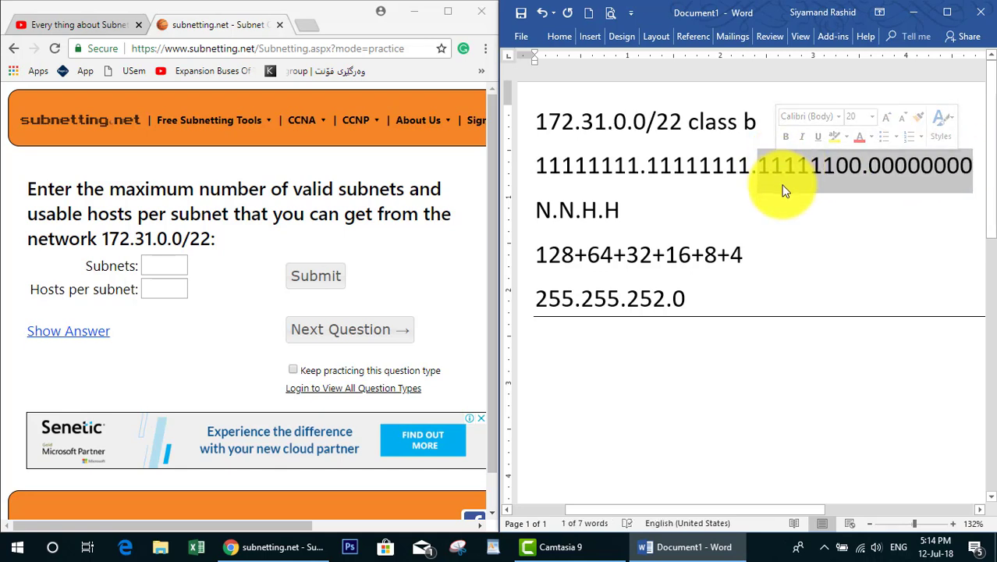
{"action": "left_click", "coordinate": [641, 218]}
{"action": "key", "text": "Return"}
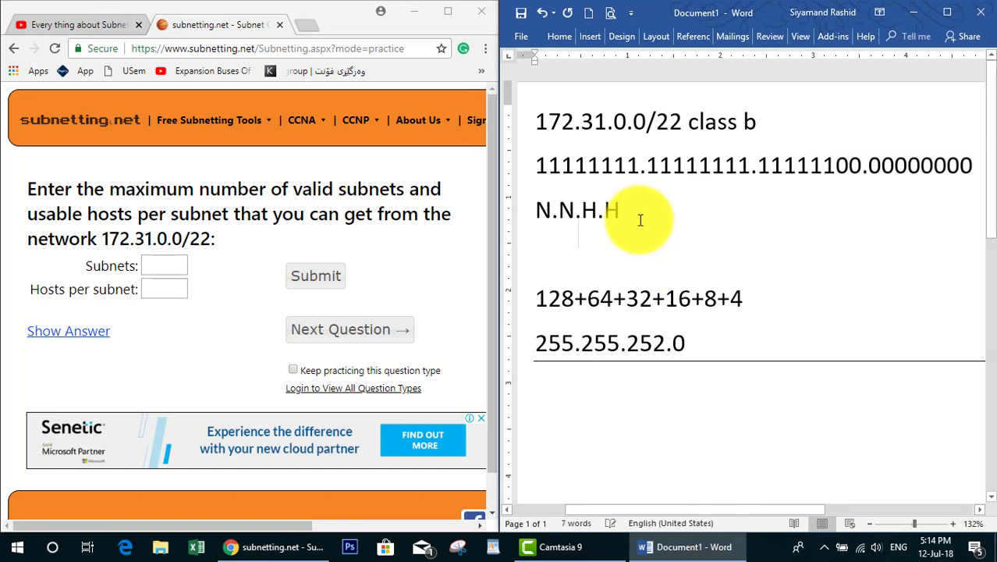
{"action": "type", "text": "subnet "}
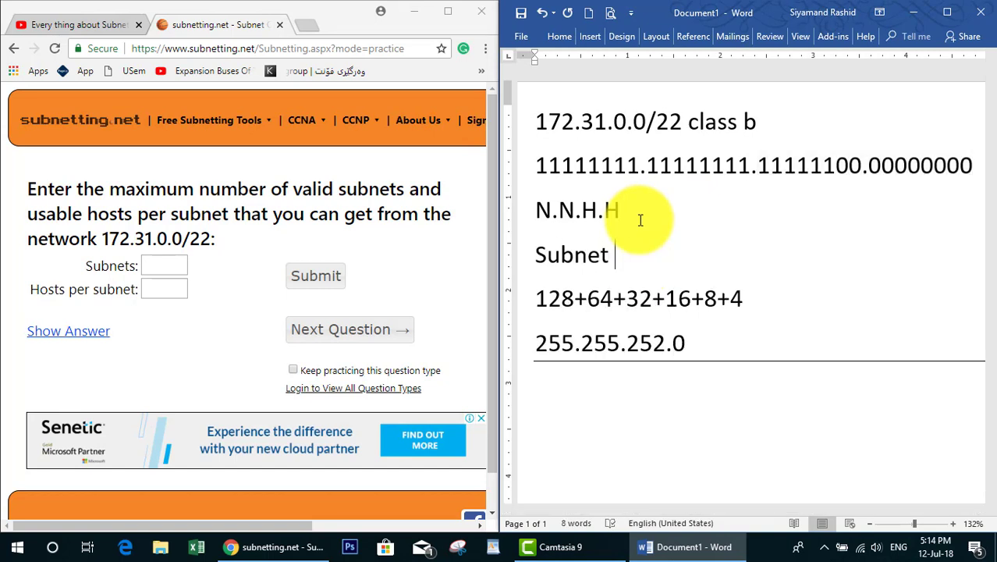
{"action": "type", "text": "#= 2"}
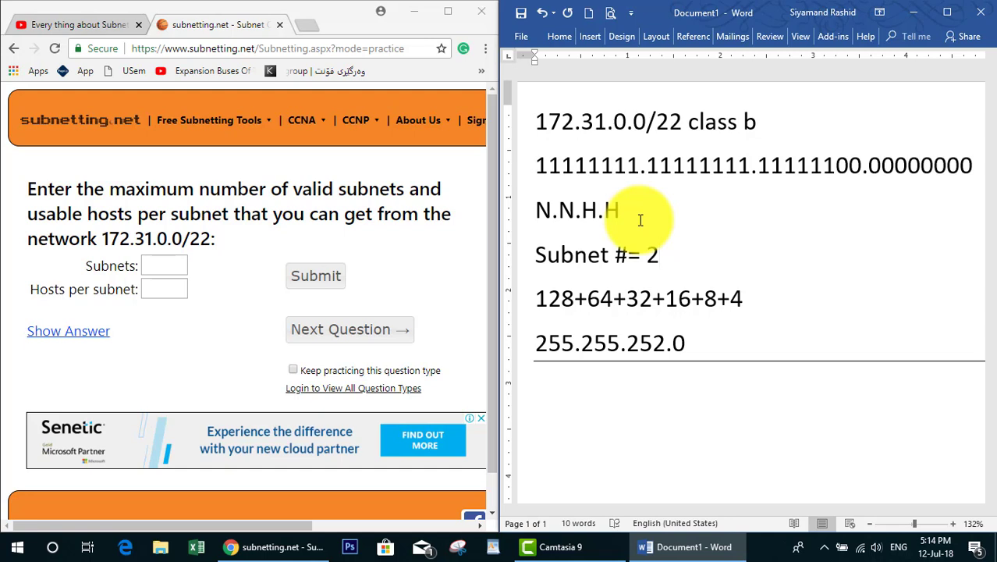
{"action": "type", "text": "^"}
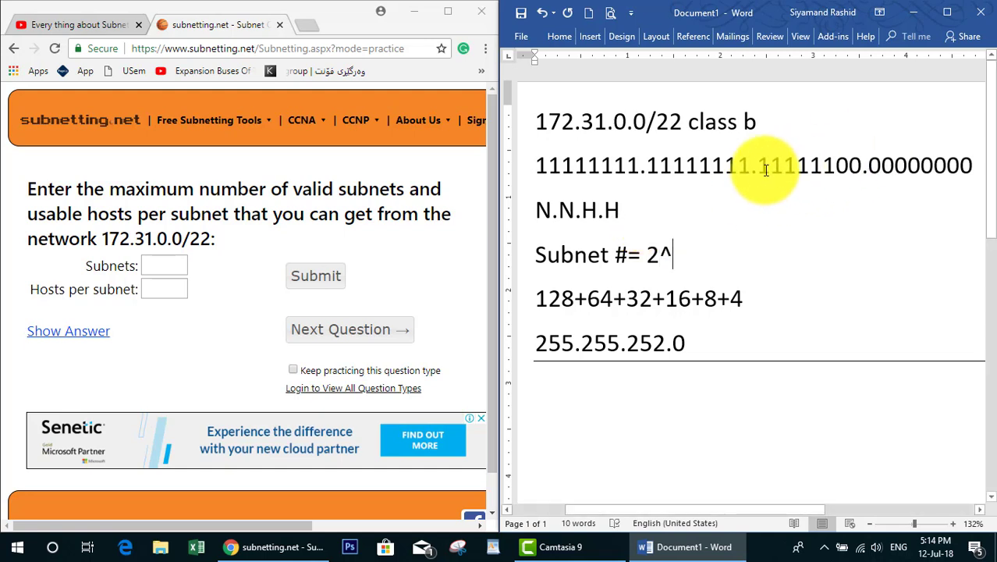
{"action": "left_click_drag", "start_coordinate": [755, 168], "coordinate": [835, 166]}
{"action": "left_click", "coordinate": [669, 247]}
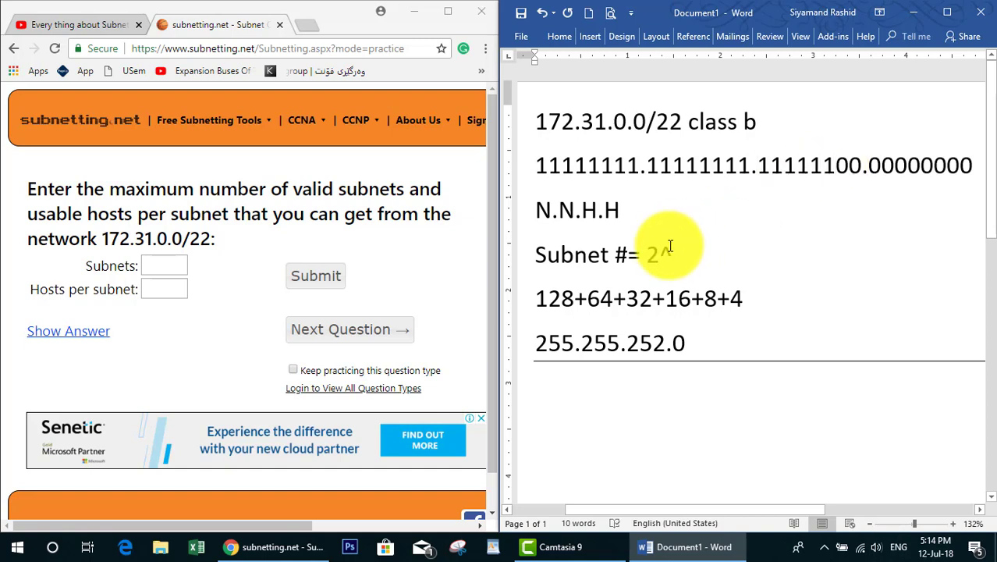
{"action": "type", "text": "6="}
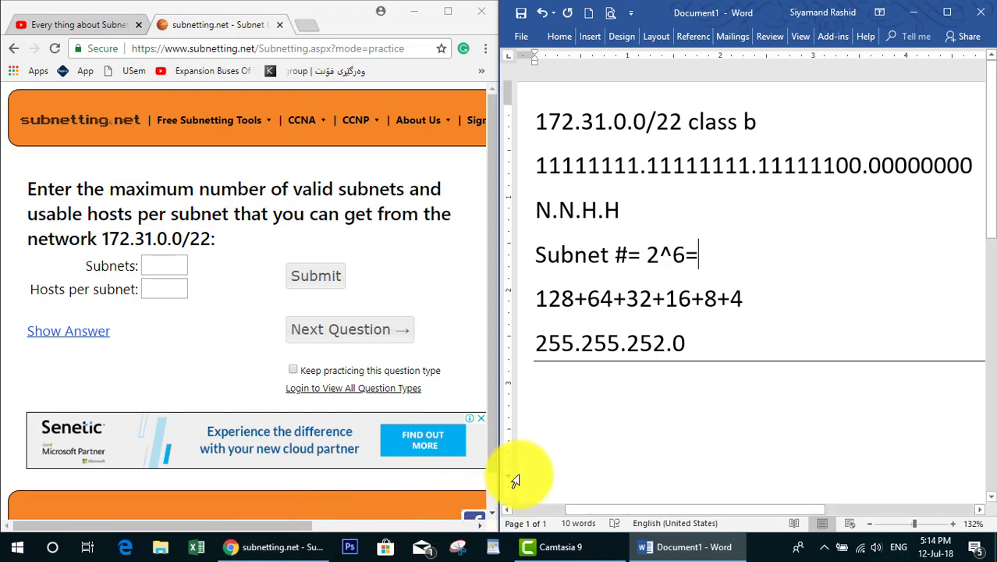
Open Calculator, compute 2 to the power of 6, and complete the subnet line in Word with 64.
{"action": "key", "text": "super+r"}
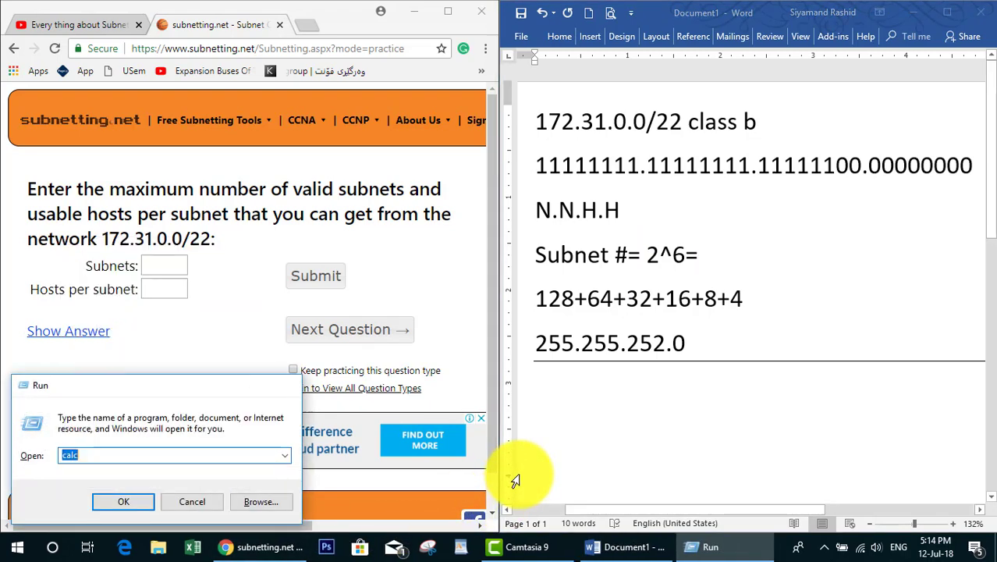
{"action": "key", "text": "Return"}
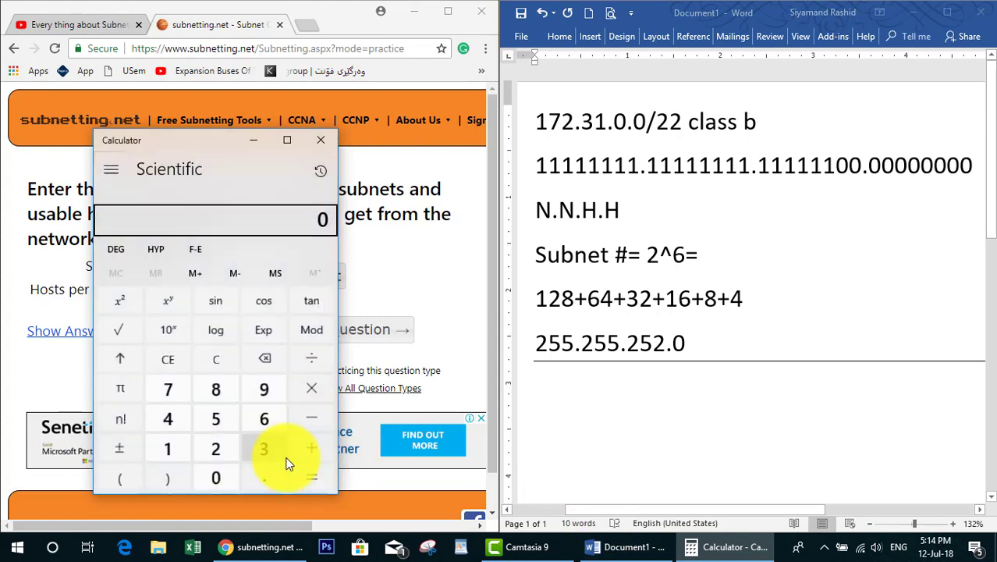
{"action": "left_click", "coordinate": [210, 445]}
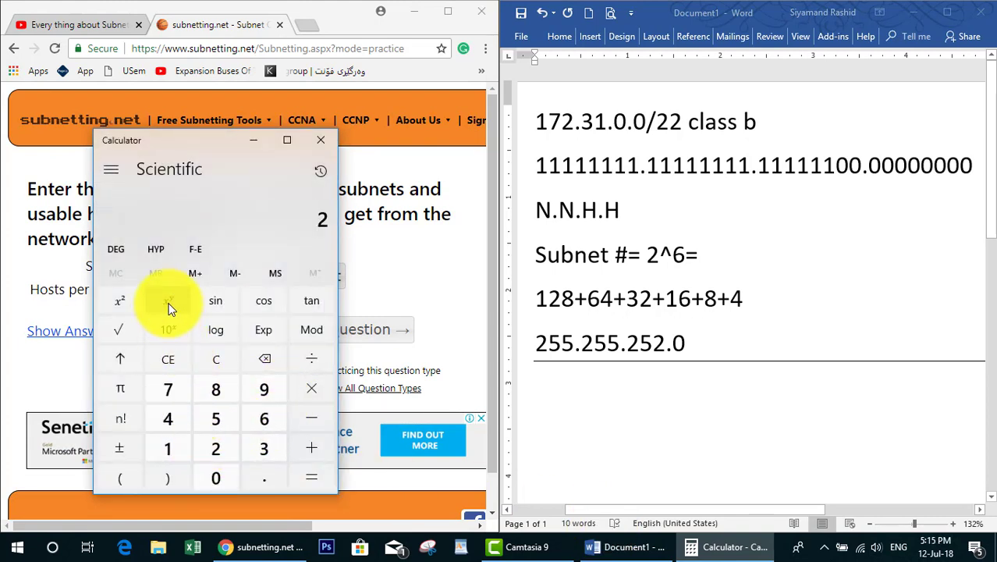
{"action": "left_click", "coordinate": [264, 418]}
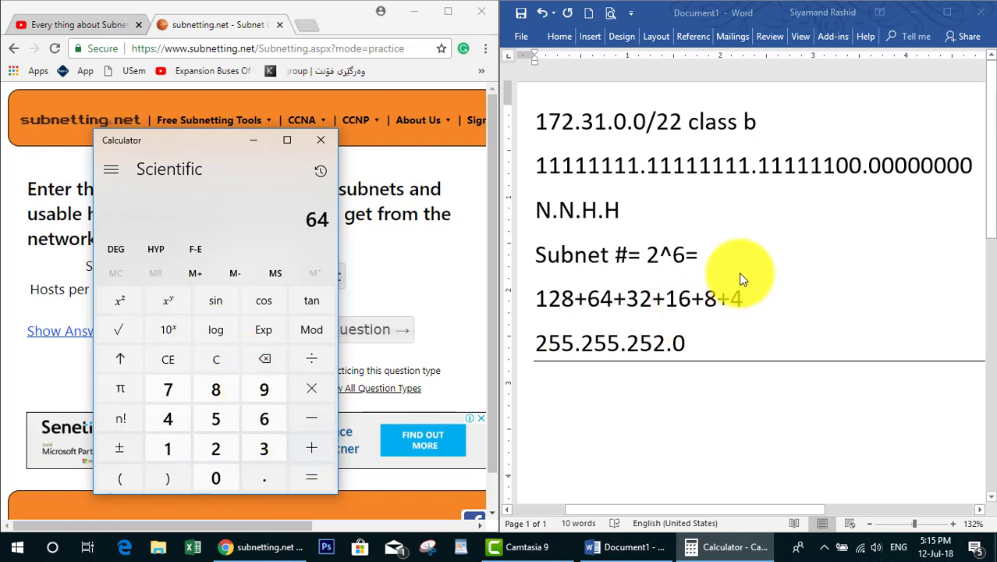
{"action": "left_click", "coordinate": [716, 257]}
{"action": "type", "text": "64"}
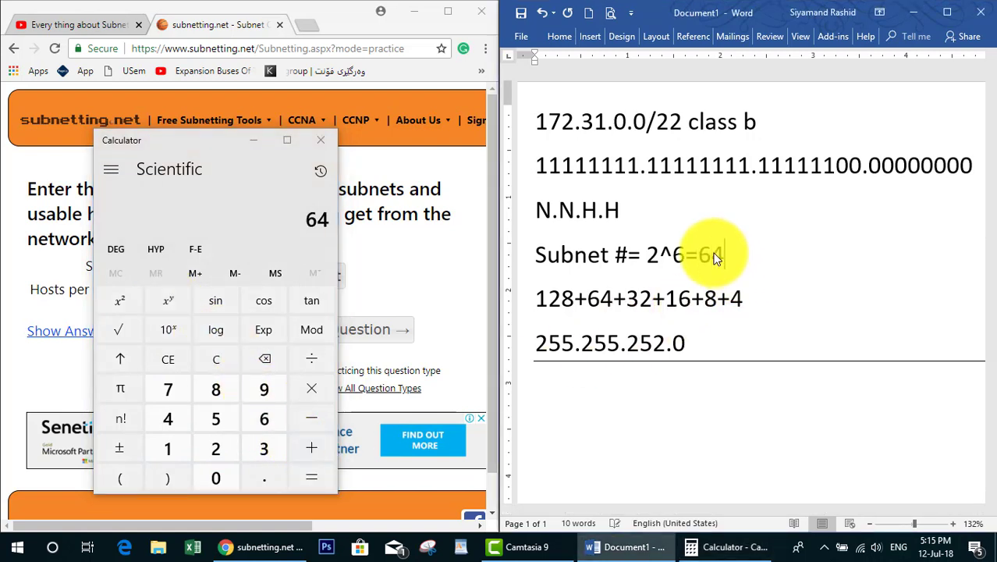
Add the line "Host per subnet = 2^10-2" below the subnet line, using the zeros in the binary mask as the exponent.
{"action": "key", "text": "Return"}
{"action": "type", "text": "host"}
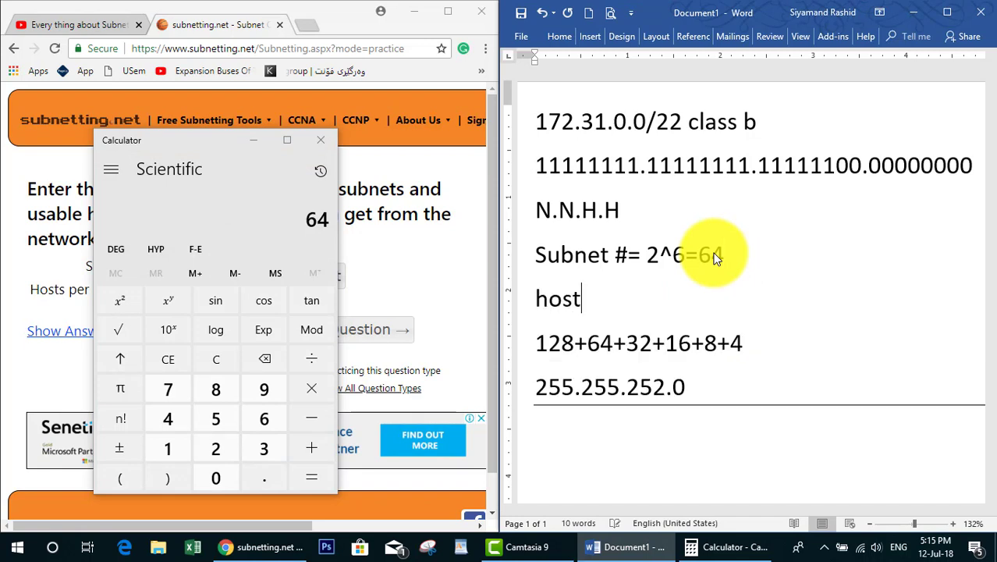
{"action": "type", "text": " per subnet = "}
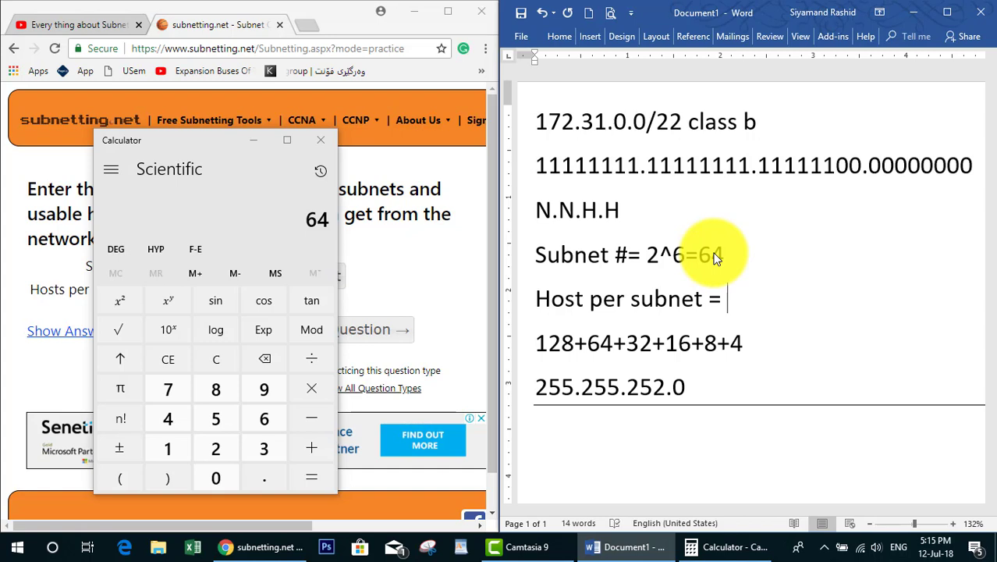
{"action": "type", "text": "2^"}
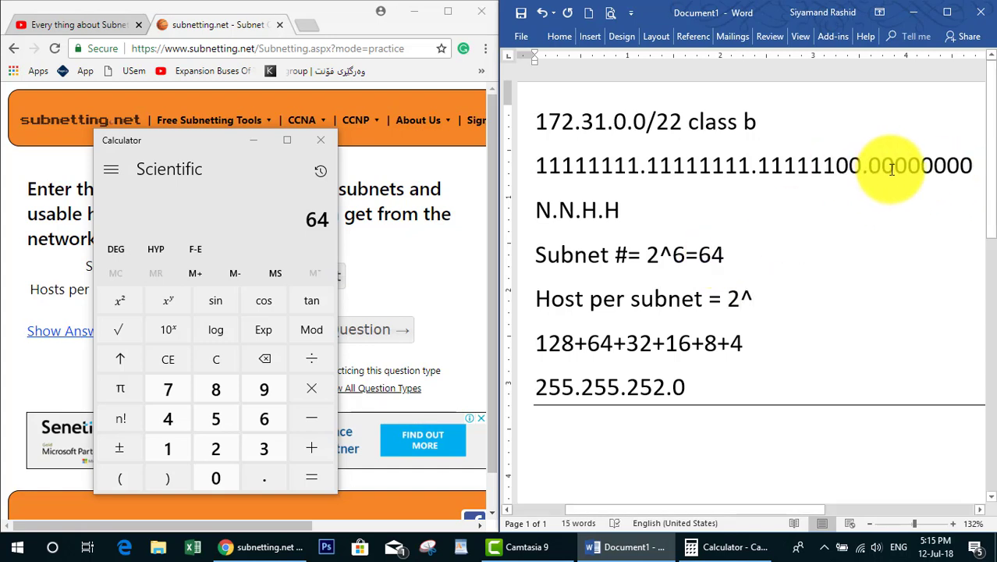
{"action": "left_click_drag", "start_coordinate": [900, 171], "coordinate": [921, 170]}
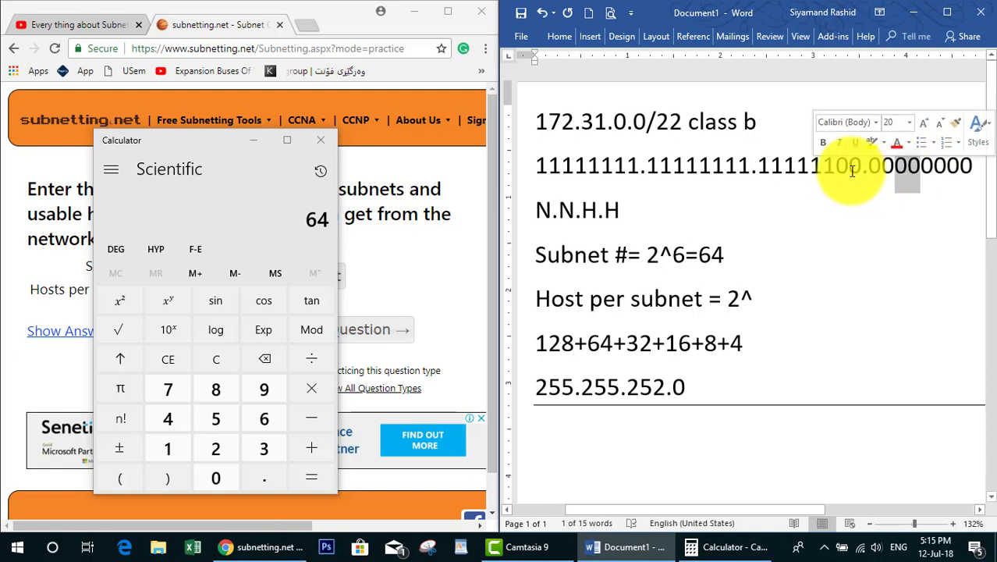
{"action": "left_click", "coordinate": [755, 297]}
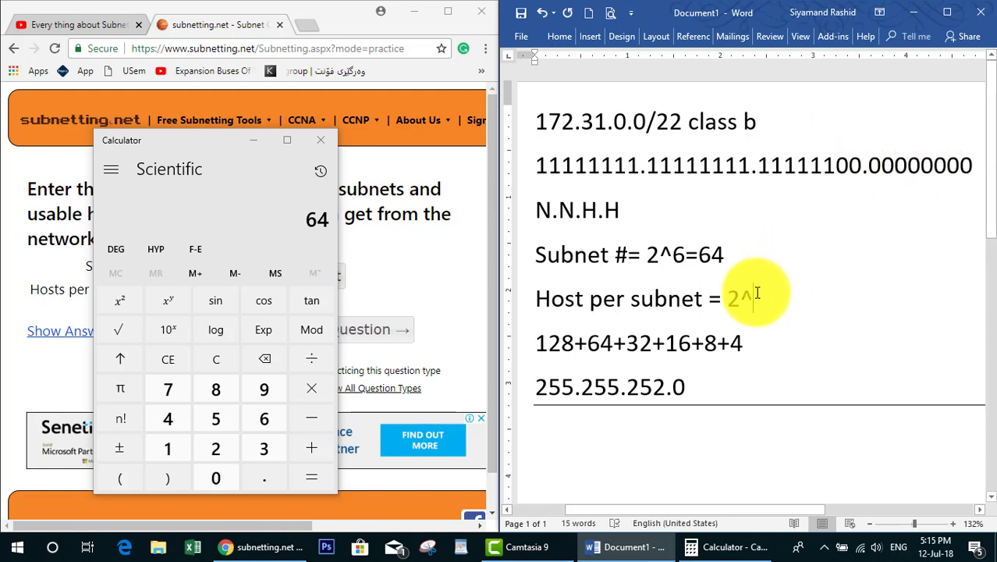
{"action": "type", "text": "10"}
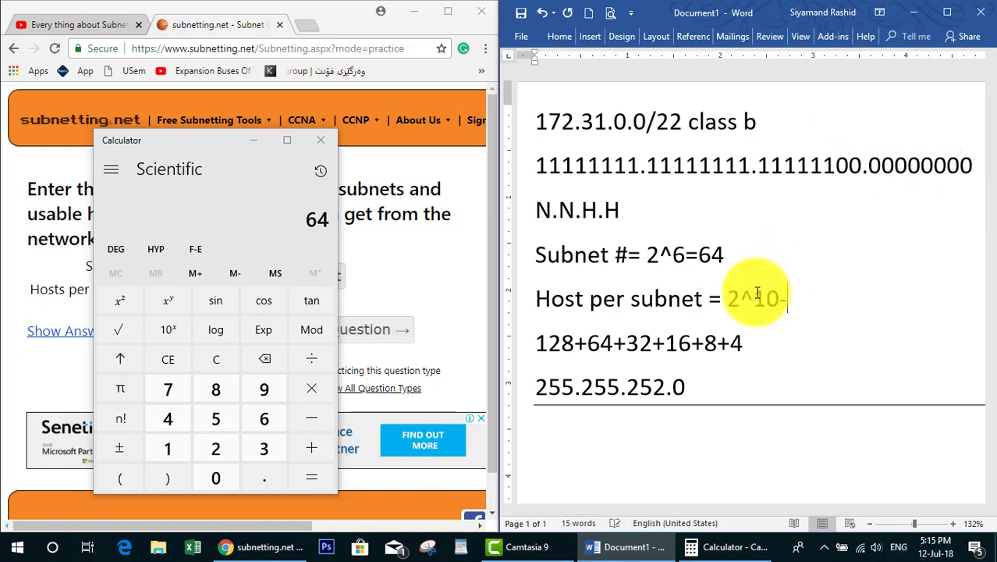
{"action": "type", "text": "-2"}
Switch to Calculator, clear it, compute 2 to the power of 10 and subtract 2 from the result.
{"action": "left_click", "coordinate": [220, 358]}
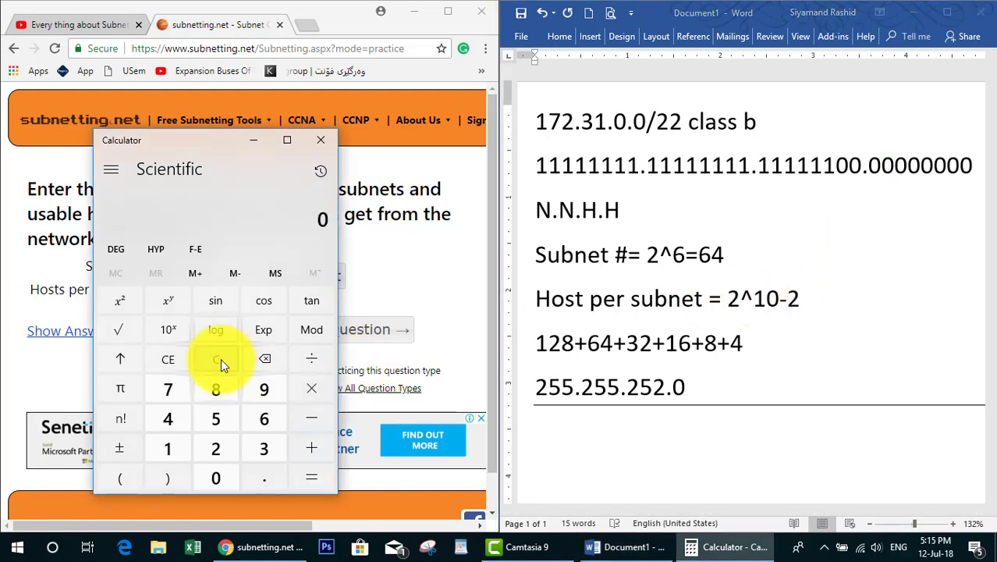
{"action": "left_click", "coordinate": [224, 451]}
{"action": "left_click", "coordinate": [164, 302]}
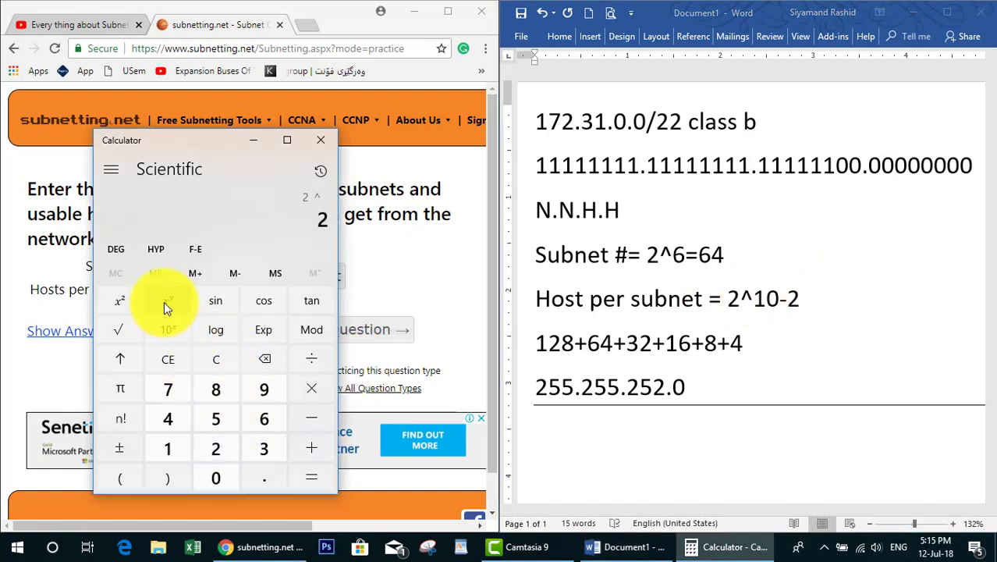
{"action": "left_click", "coordinate": [168, 448]}
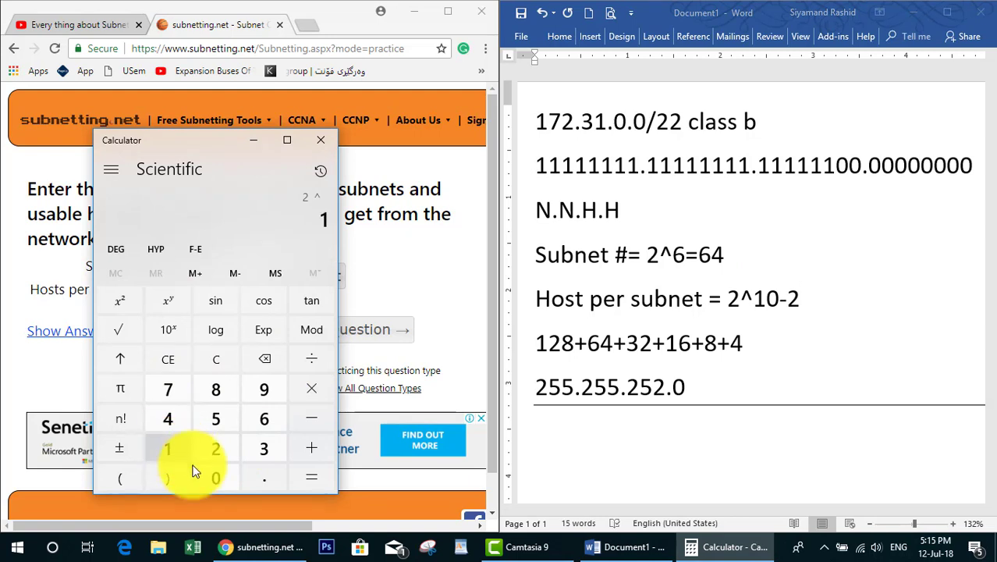
{"action": "left_click", "coordinate": [210, 476]}
{"action": "left_click", "coordinate": [314, 478]}
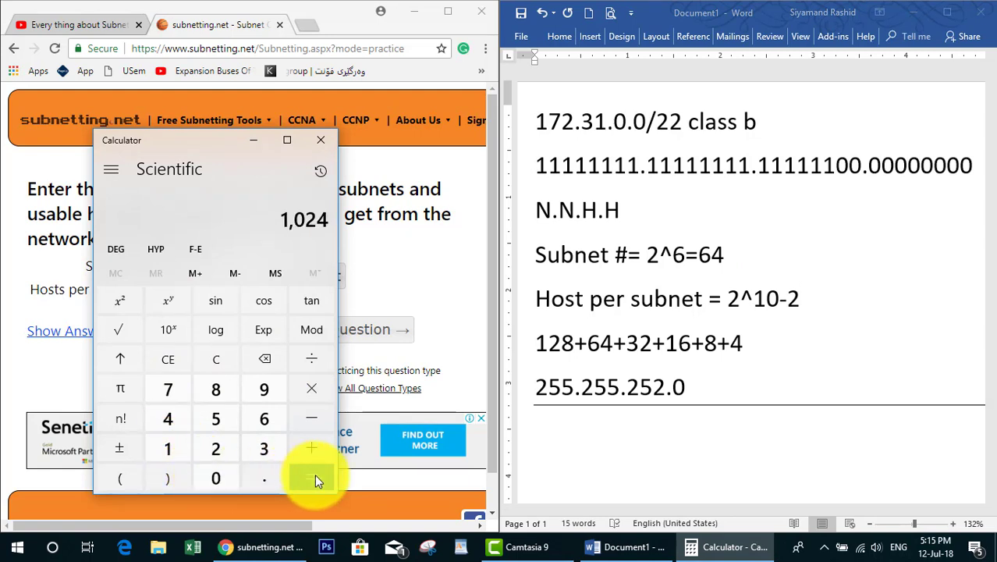
{"action": "left_click", "coordinate": [313, 422]}
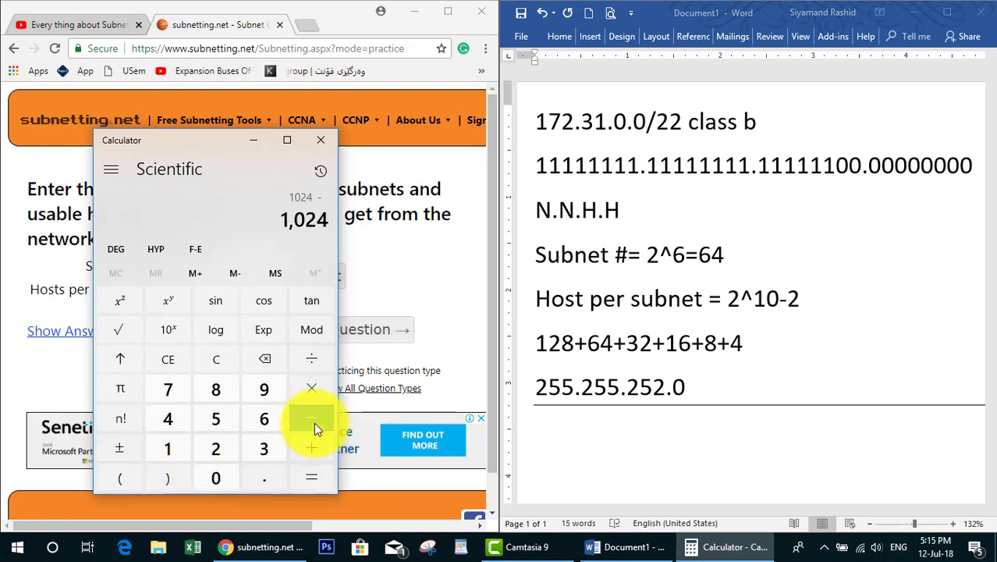
{"action": "left_click", "coordinate": [218, 446]}
{"action": "left_click", "coordinate": [311, 476]}
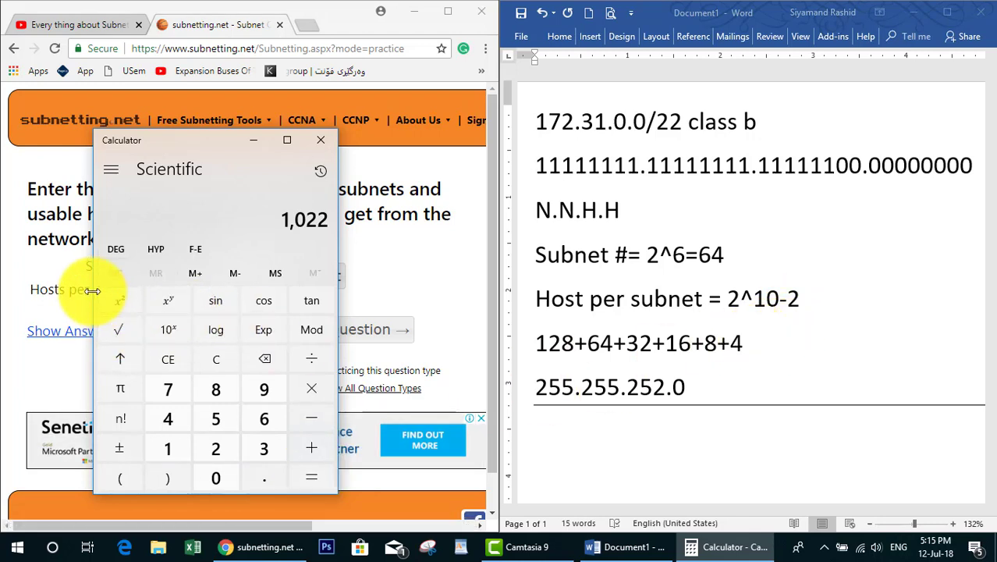
Switch to the subnetting.net page, submit 64 subnets and 1022 hosts per subnet, and load the next question.
{"action": "left_click", "coordinate": [44, 276]}
{"action": "left_click", "coordinate": [151, 290]}
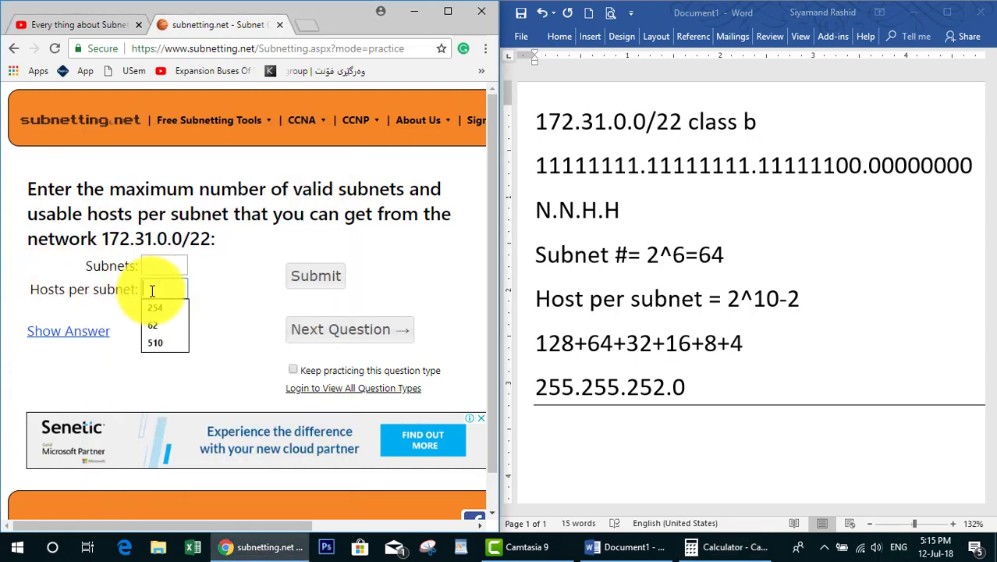
{"action": "type", "text": "1022"}
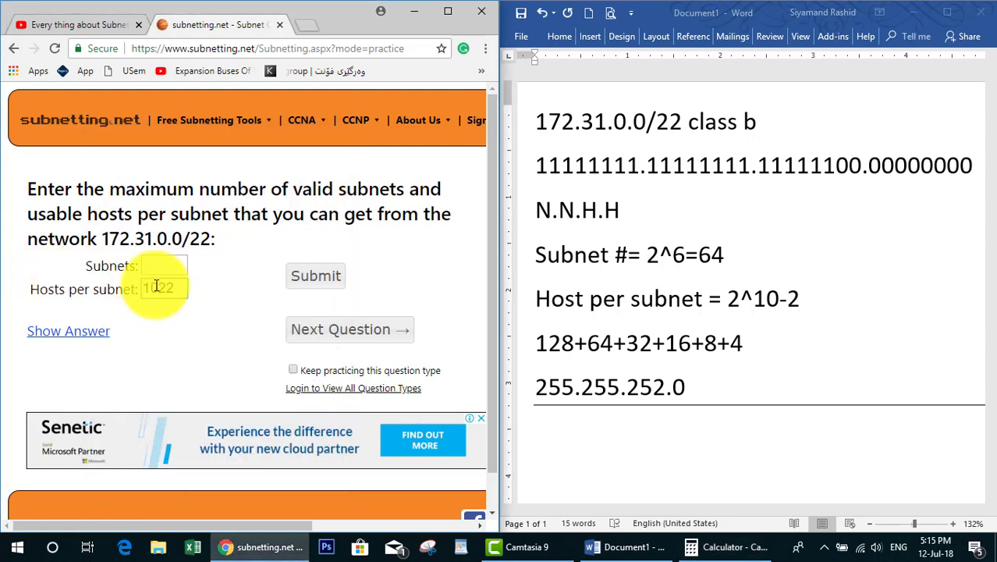
{"action": "left_click", "coordinate": [159, 267]}
{"action": "type", "text": "64"}
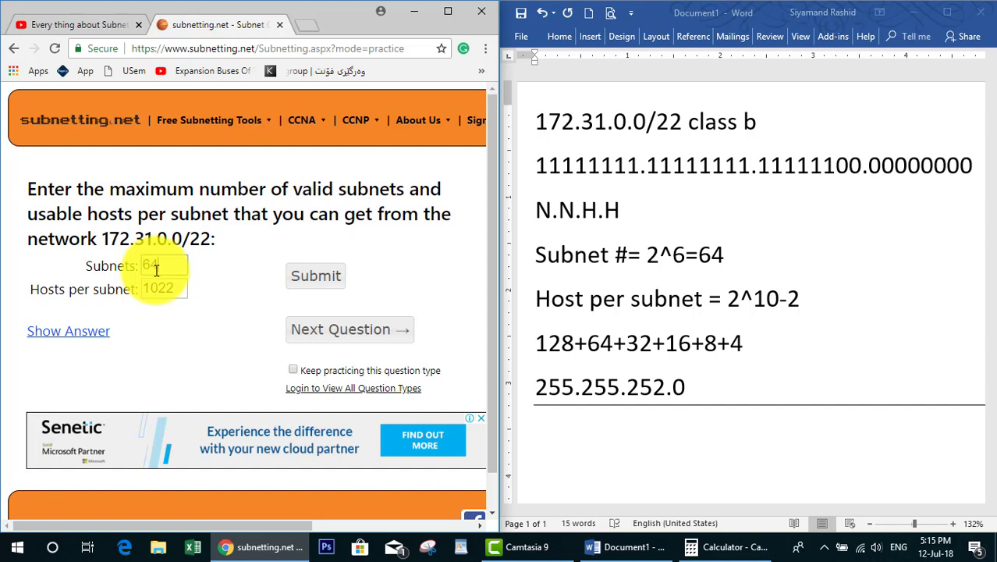
{"action": "left_click", "coordinate": [315, 278]}
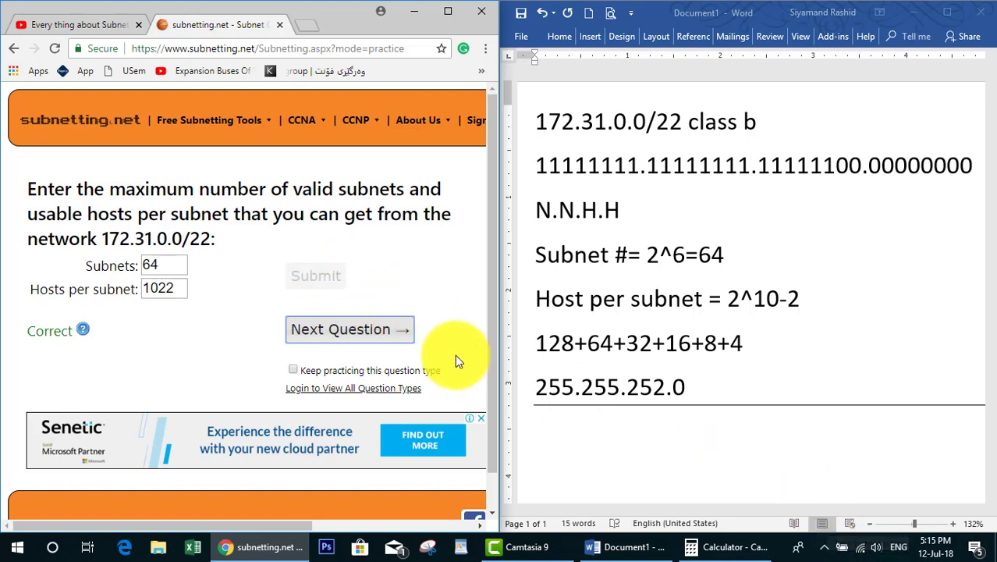
{"action": "left_click", "coordinate": [371, 330]}
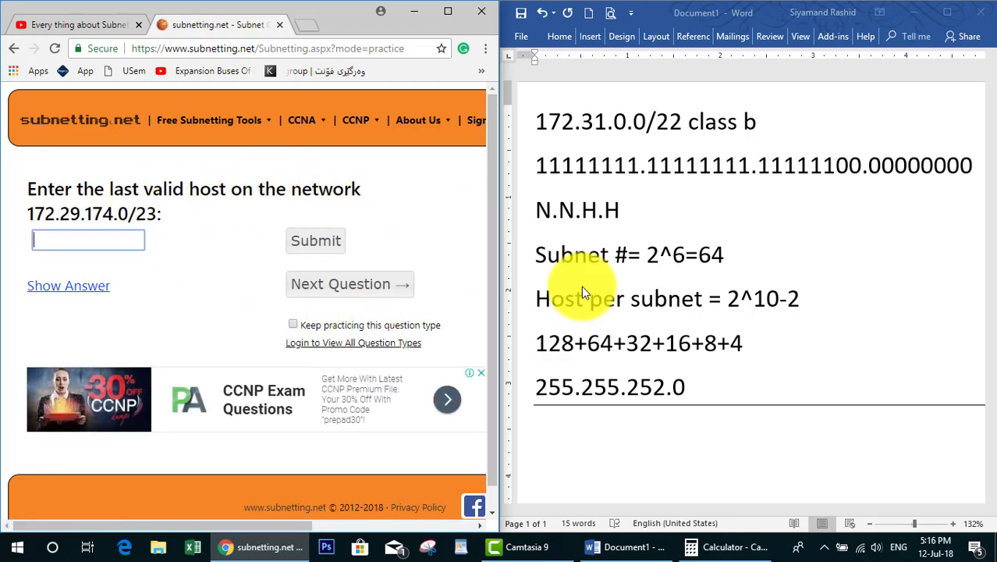
Replace all notes in the Word document with the network address 172.29.174.0/23 and start an empty line below it.
{"action": "left_click", "coordinate": [683, 363]}
{"action": "key", "text": "ctrl+a"}
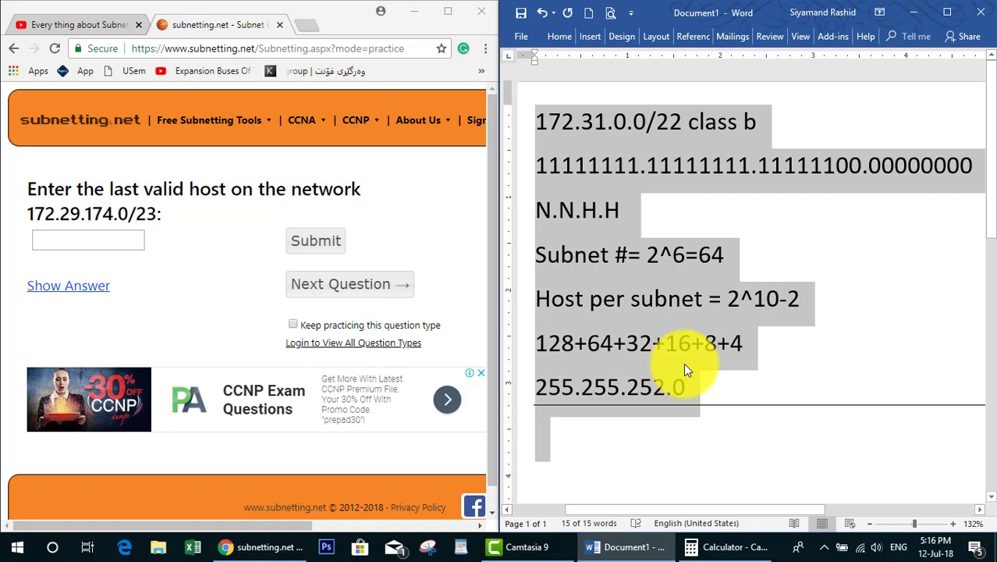
{"action": "key", "text": "Delete"}
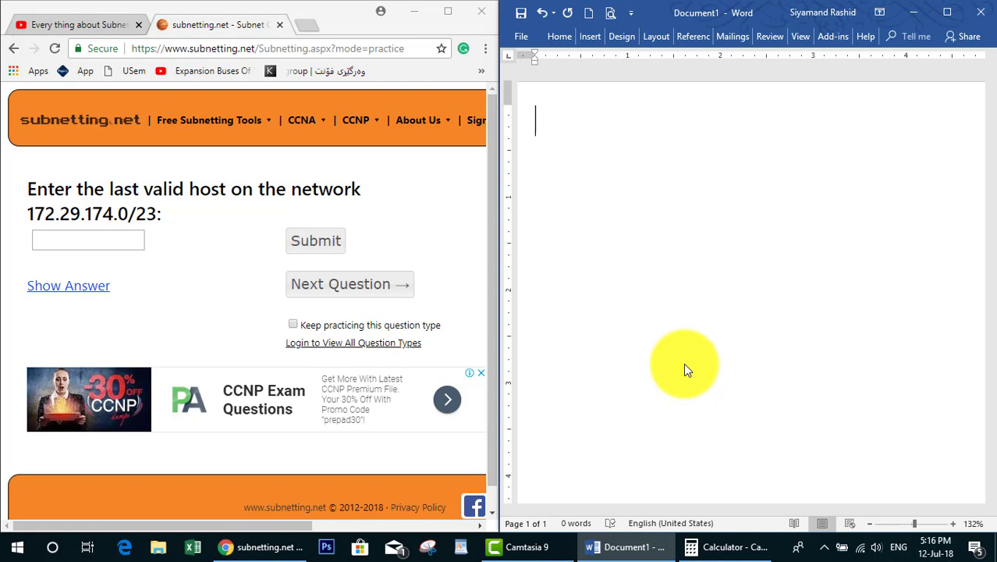
{"action": "type", "text": "172.29."}
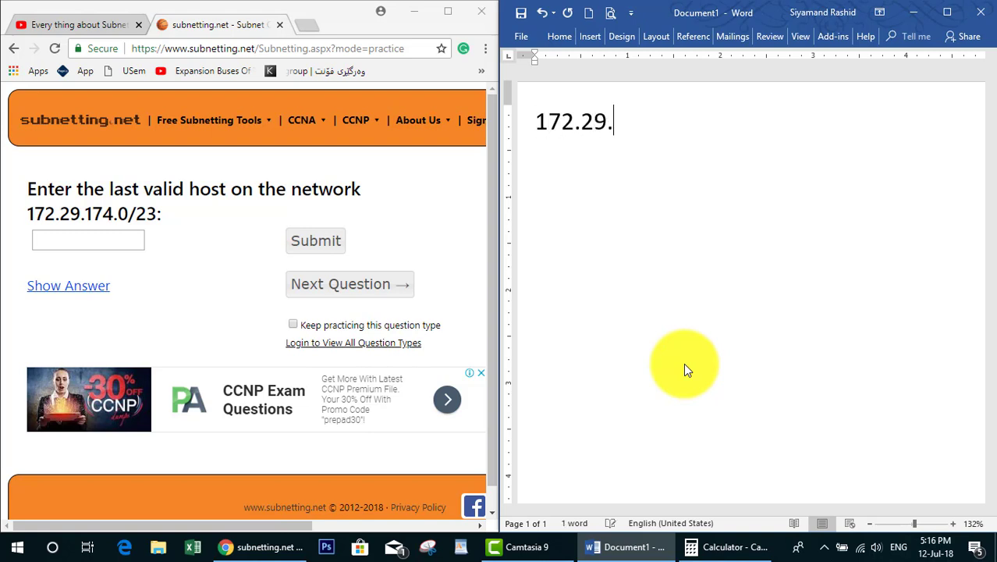
{"action": "type", "text": "174.0"}
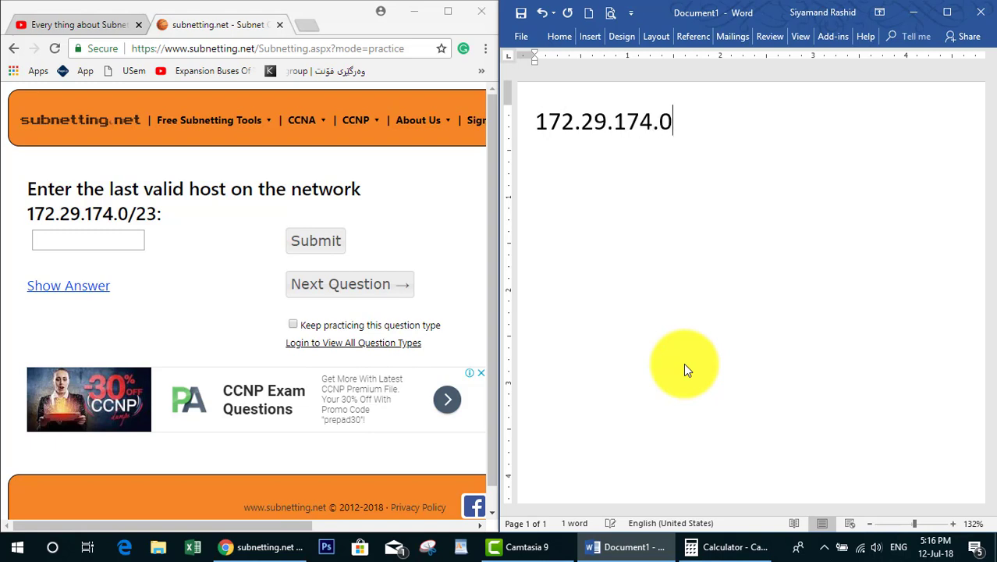
{"action": "type", "text": "./23"}
{"action": "key", "text": "Return"}
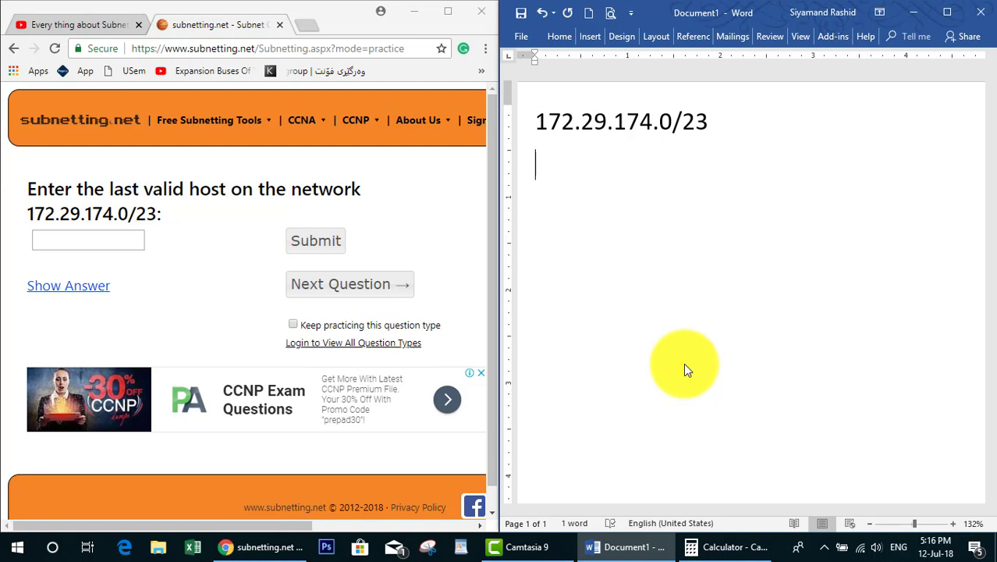
{"action": "double_click", "coordinate": [697, 125]}
{"action": "left_click", "coordinate": [564, 159]}
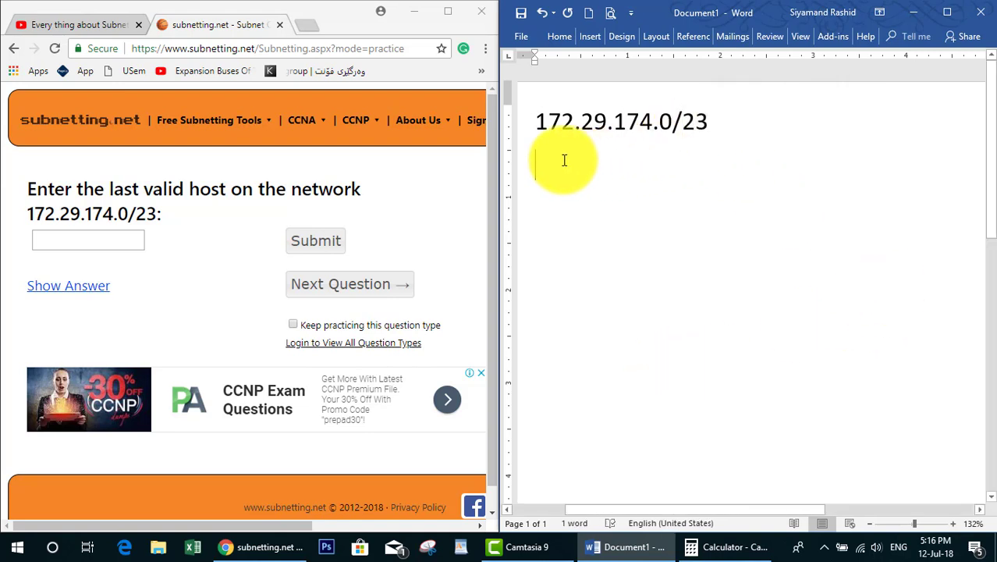
Write the binary subnet mask 11111111.11111111.11111110.0000000 below the network address and start an empty line under it.
{"action": "type", "text": "11111111."}
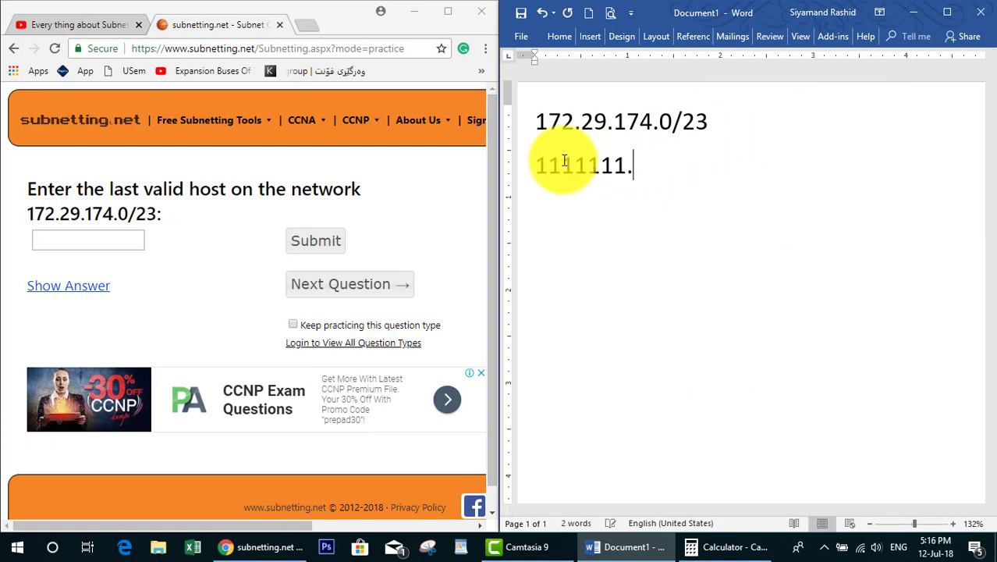
{"action": "type", "text": "11111111."}
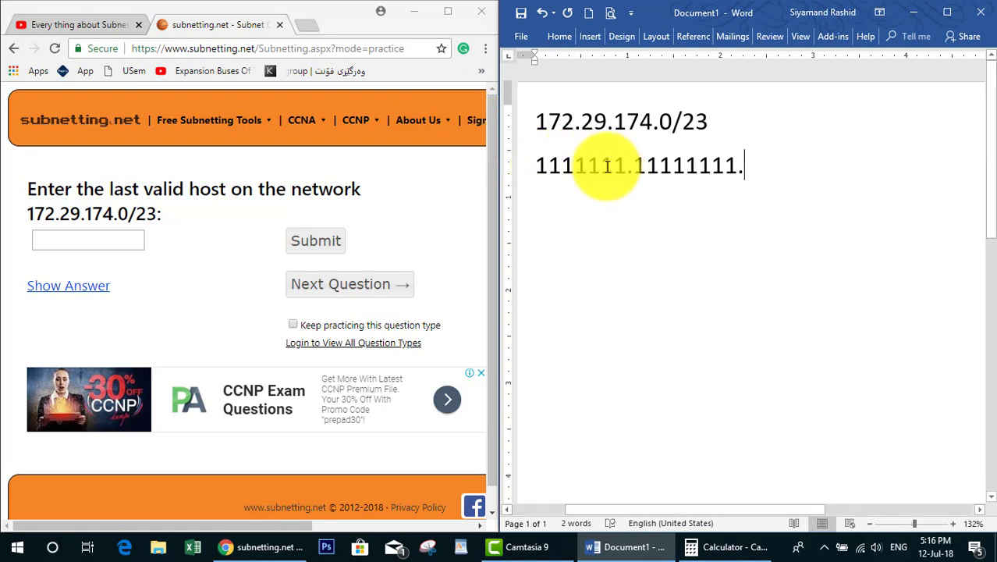
{"action": "left_click", "coordinate": [550, 166]}
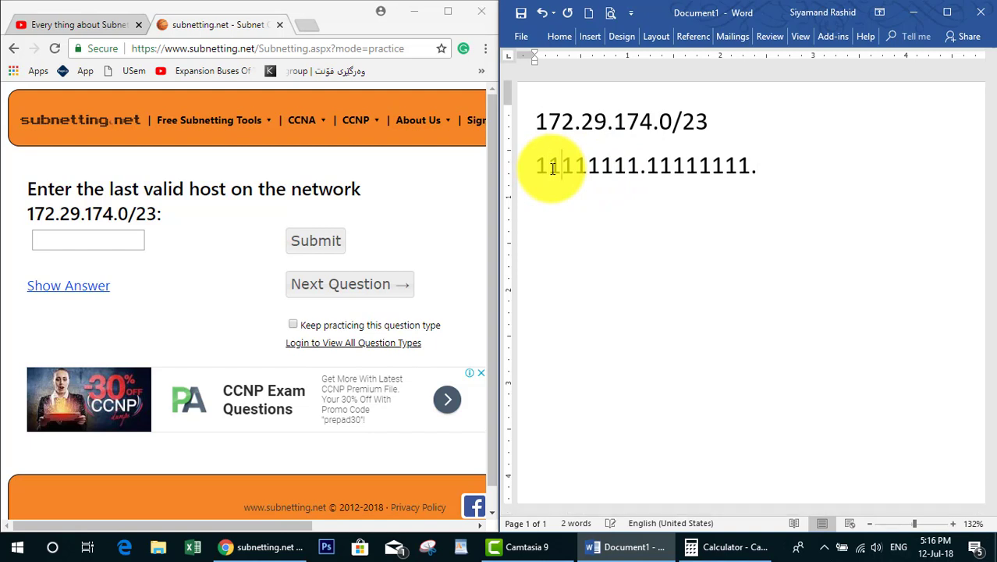
{"action": "type", "text": "1"}
{"action": "left_click", "coordinate": [767, 166]}
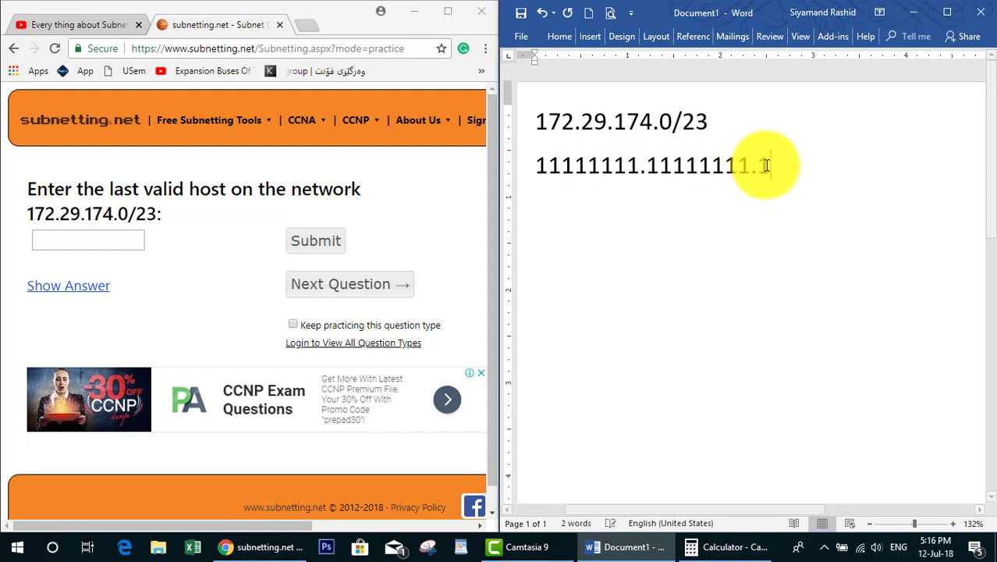
{"action": "type", "text": "111111"}
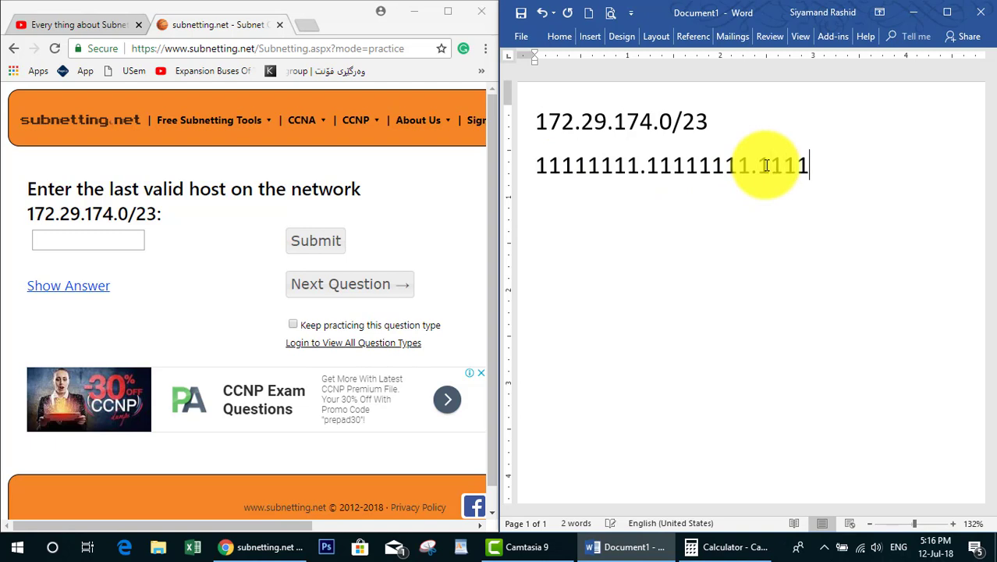
{"action": "type", "text": "110.0000000 "}
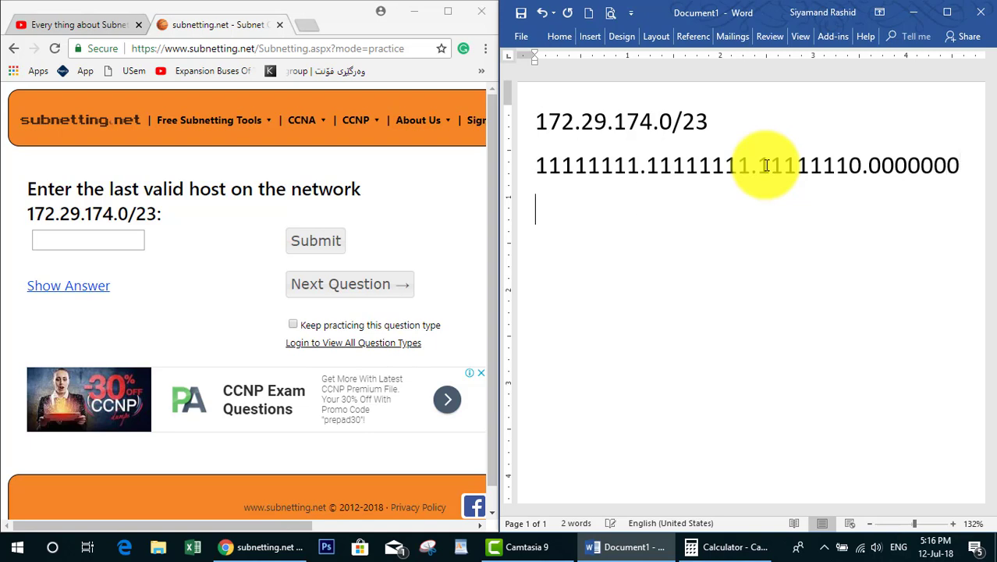
Write the decimal subnet mask 255.255.254.0 below the binary mask.
{"action": "type", "text": "255.2"}
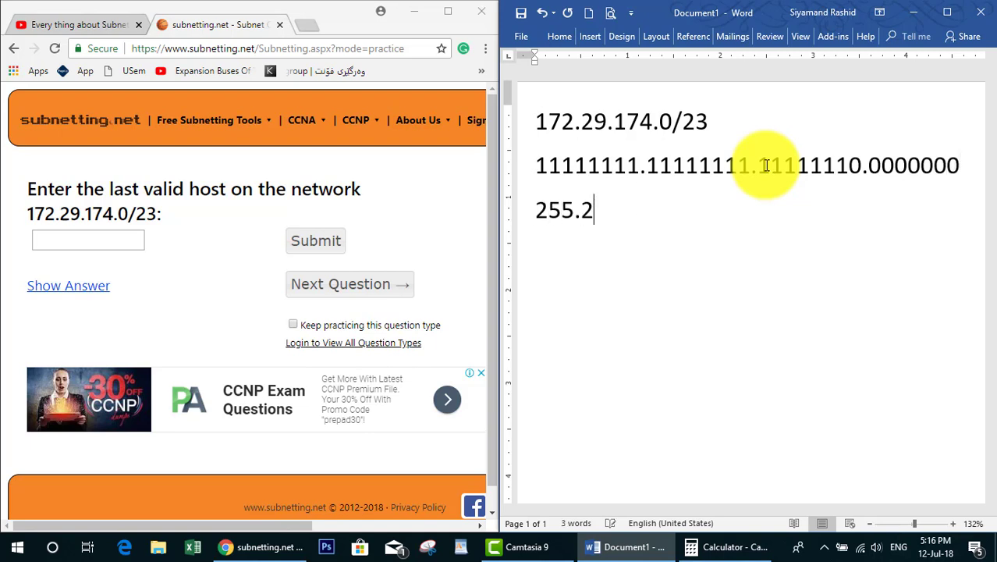
{"action": "type", "text": "55.255."}
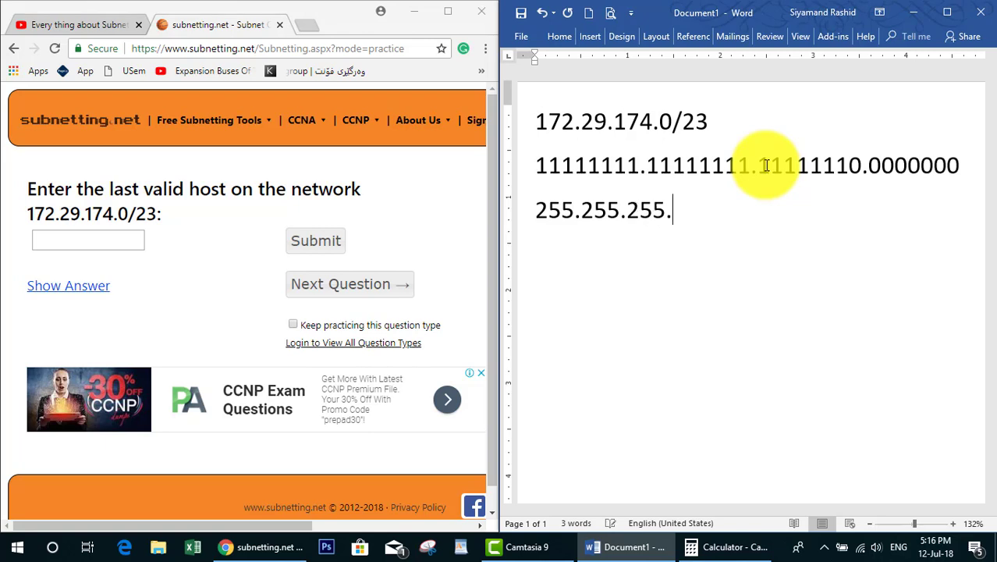
{"action": "left_click_drag", "start_coordinate": [670, 210], "coordinate": [606, 211]}
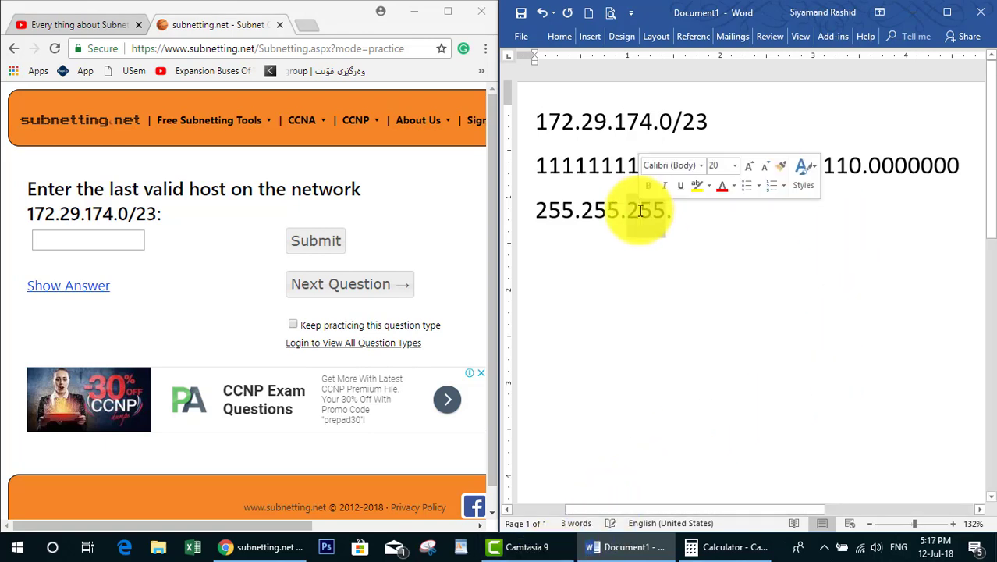
{"action": "type", "text": "4."}
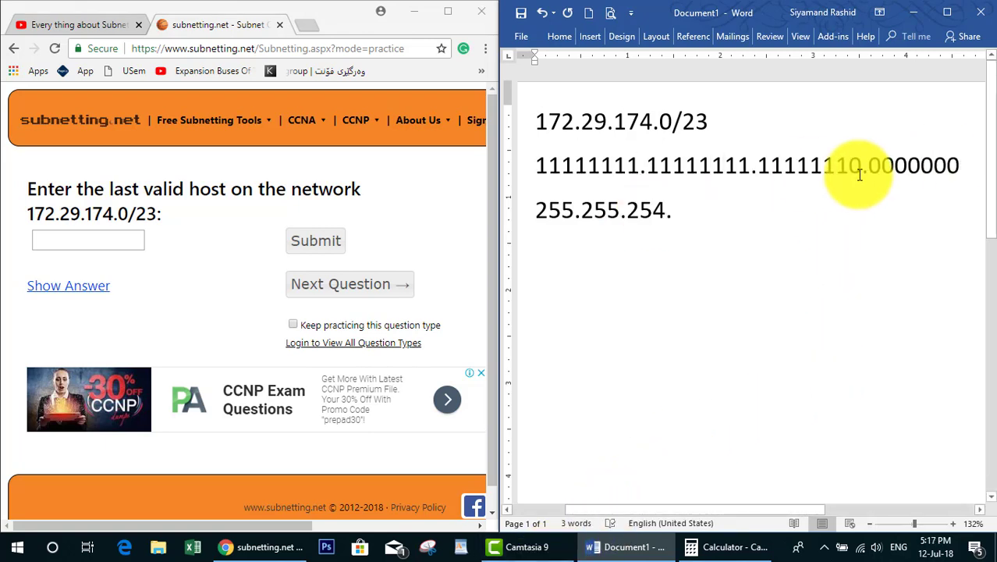
{"action": "key", "text": "Right"}
{"action": "type", "text": "0"}
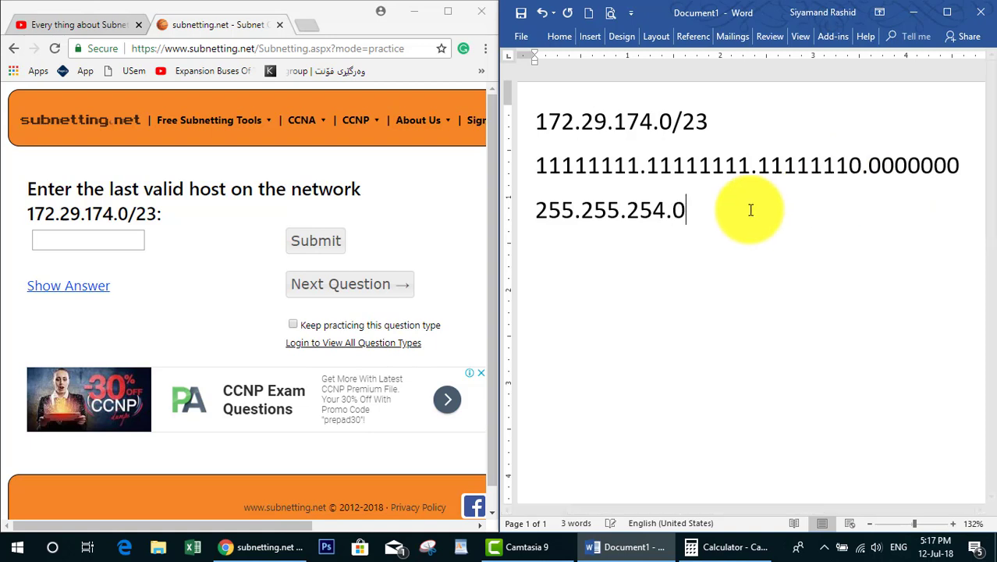
Insert a horizontal divider below the decimal mask and add the line "Broad cast: 172.29.----.255" under it.
{"action": "key", "text": "Return"}
{"action": "type", "text": "---"}
{"action": "key", "text": "Return"}
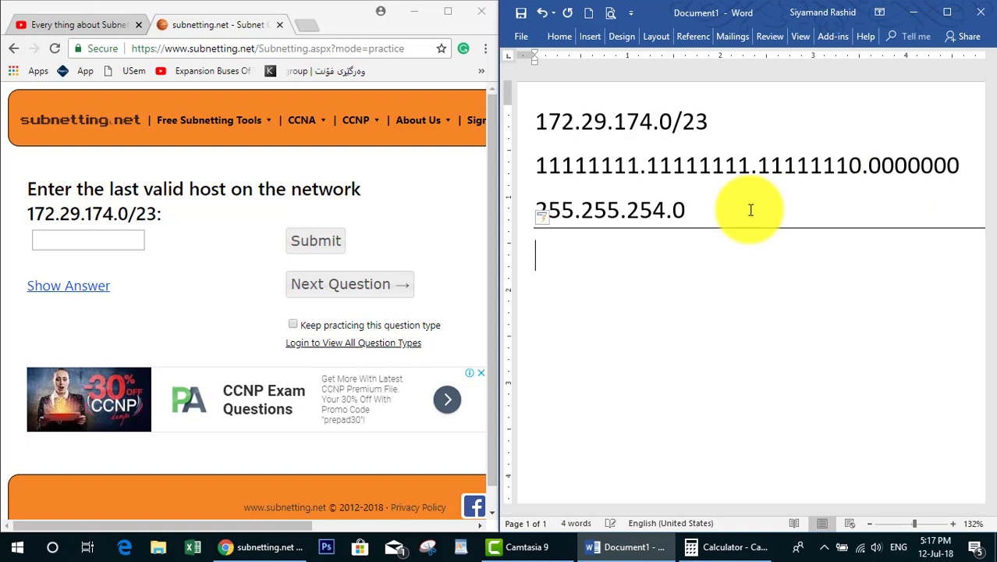
{"action": "type", "text": "broad cas"}
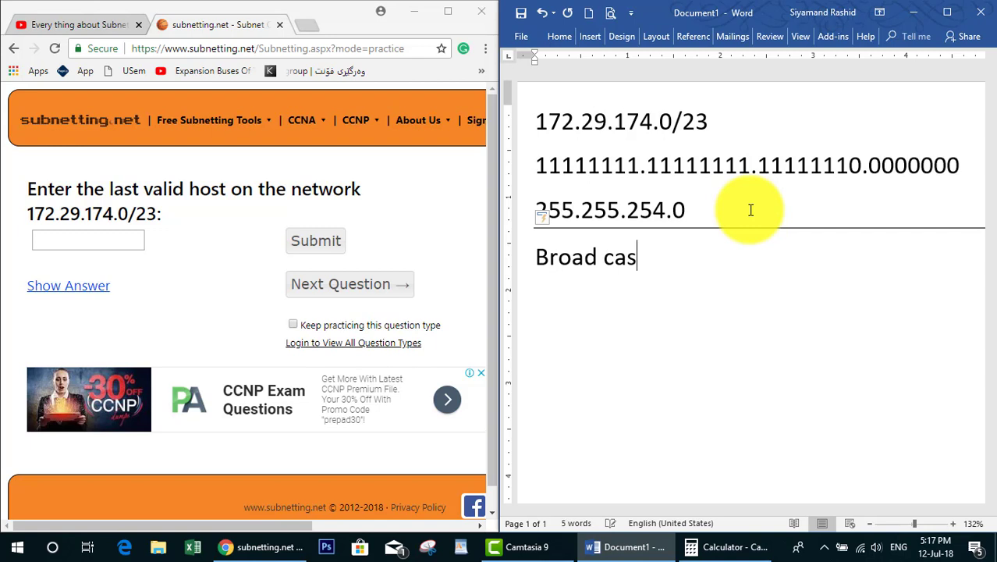
{"action": "type", "text": "t: 172.2"}
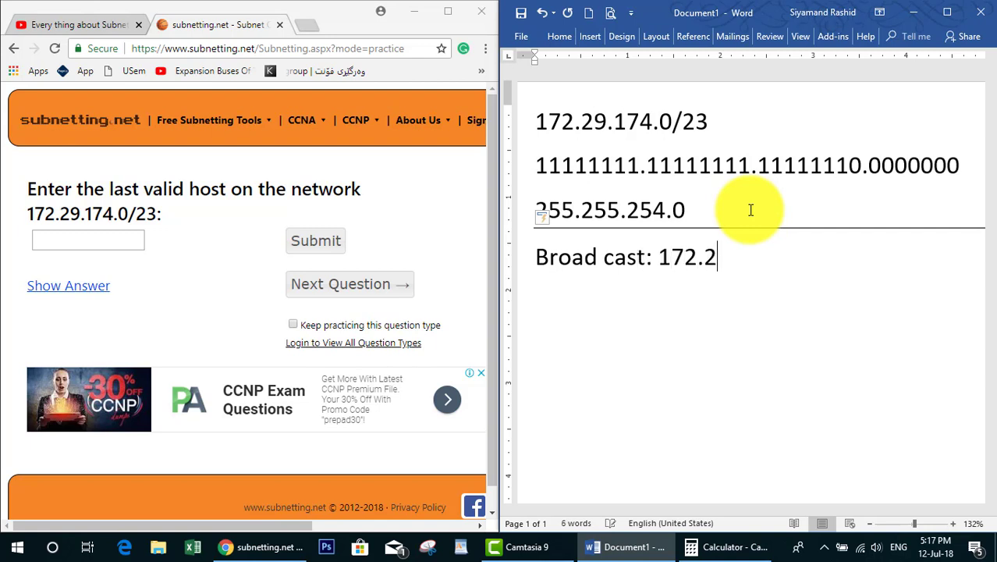
{"action": "type", "text": "9.174"}
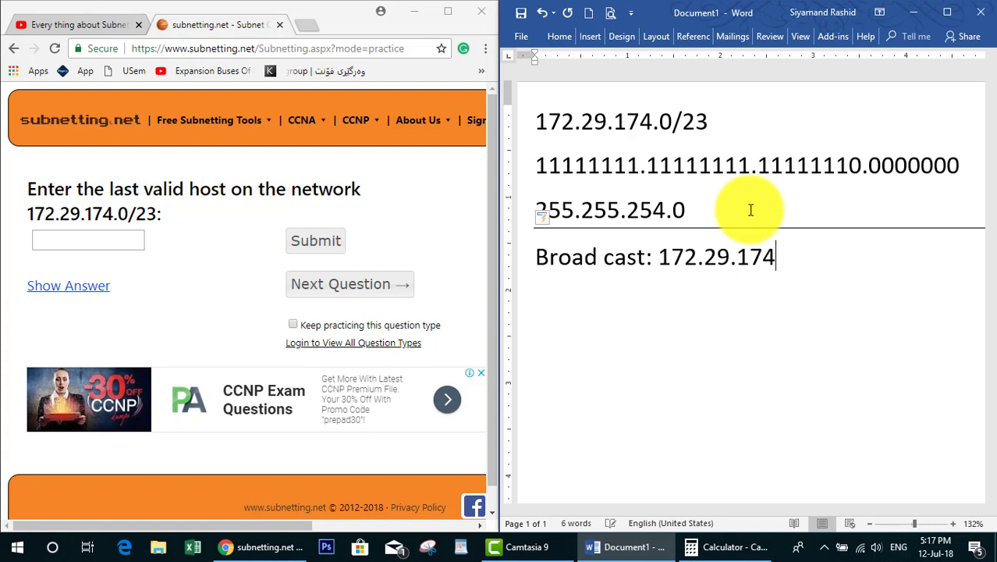
{"action": "key", "text": "BackSpace"}
{"action": "key", "text": "BackSpace"}
{"action": "key", "text": "BackSpace"}
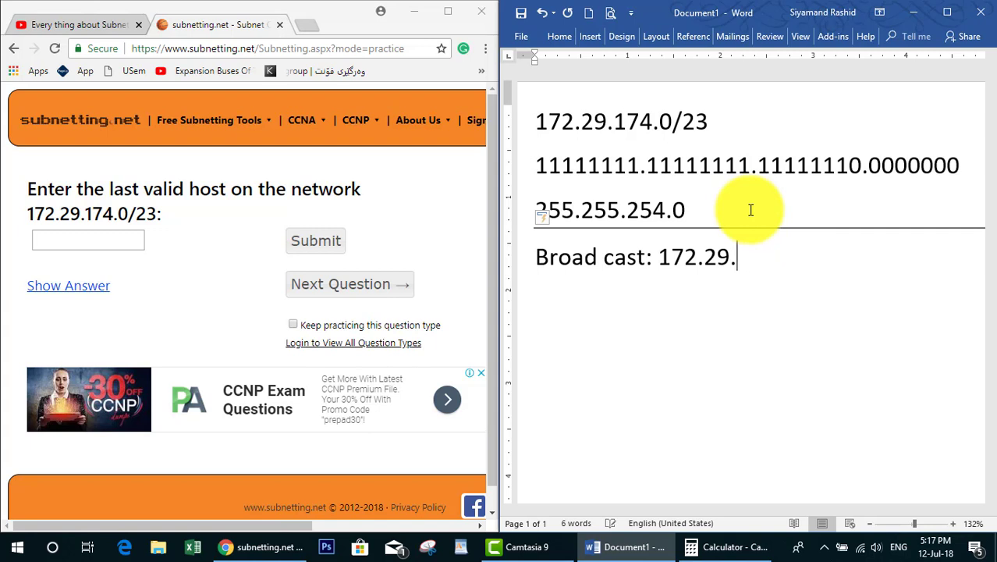
{"action": "type", "text": "----."}
{"action": "double_click", "coordinate": [675, 212]}
{"action": "left_click", "coordinate": [784, 264]}
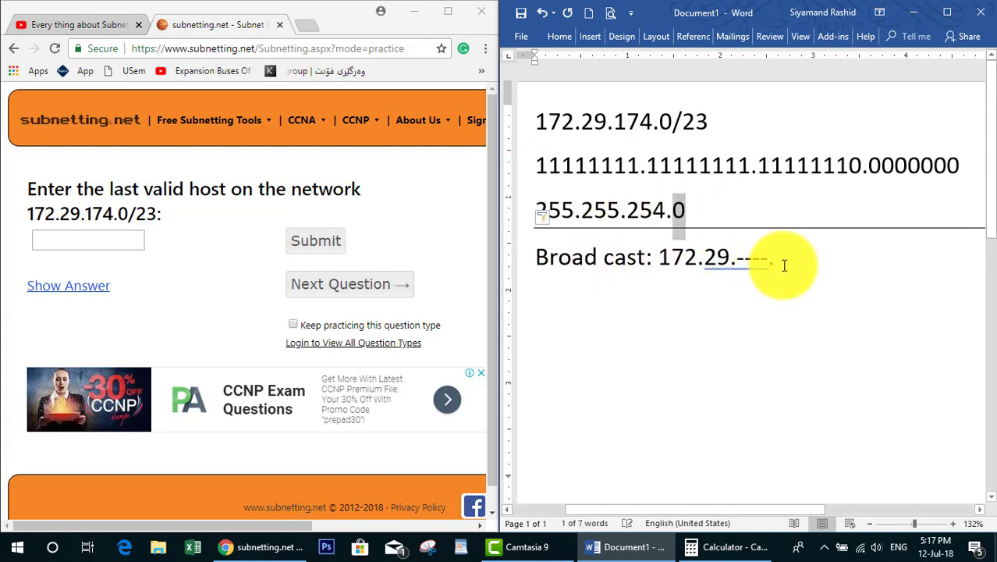
{"action": "type", "text": "255"}
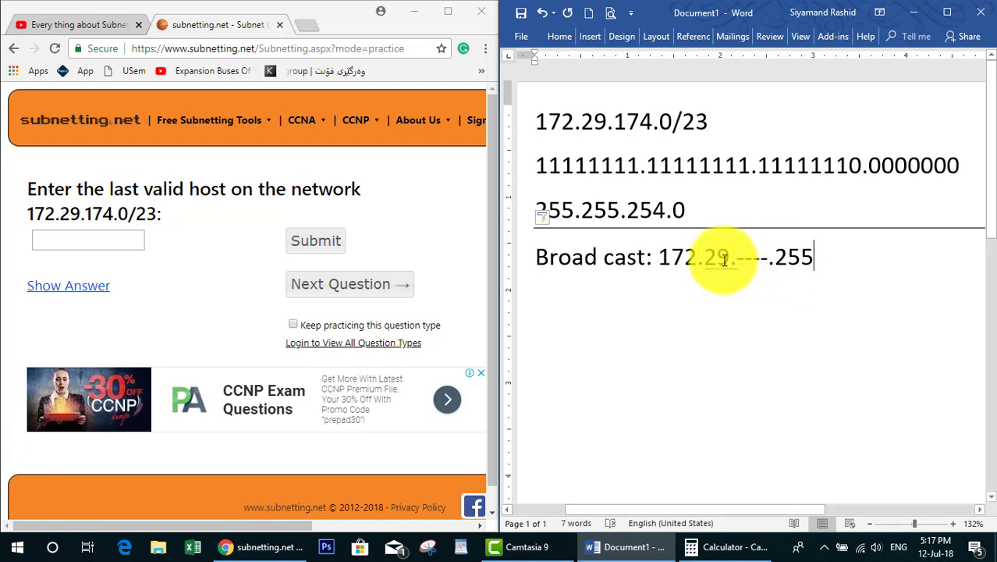
Append the block size calculation "=256-254=2" after the decimal mask 255.255.254.0.
{"action": "left_click", "coordinate": [638, 213]}
{"action": "left_click", "coordinate": [772, 213]}
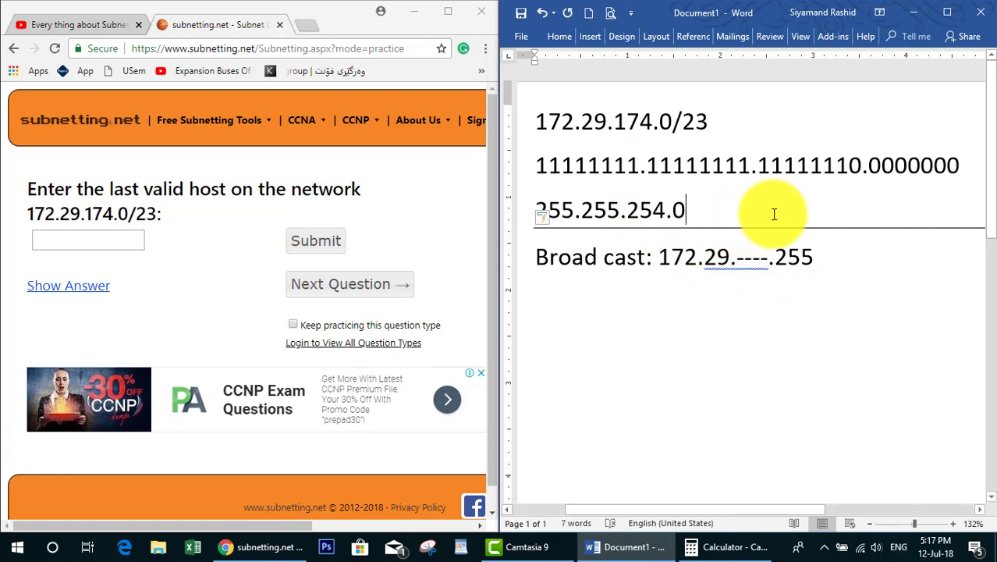
{"action": "type", "text": "=="}
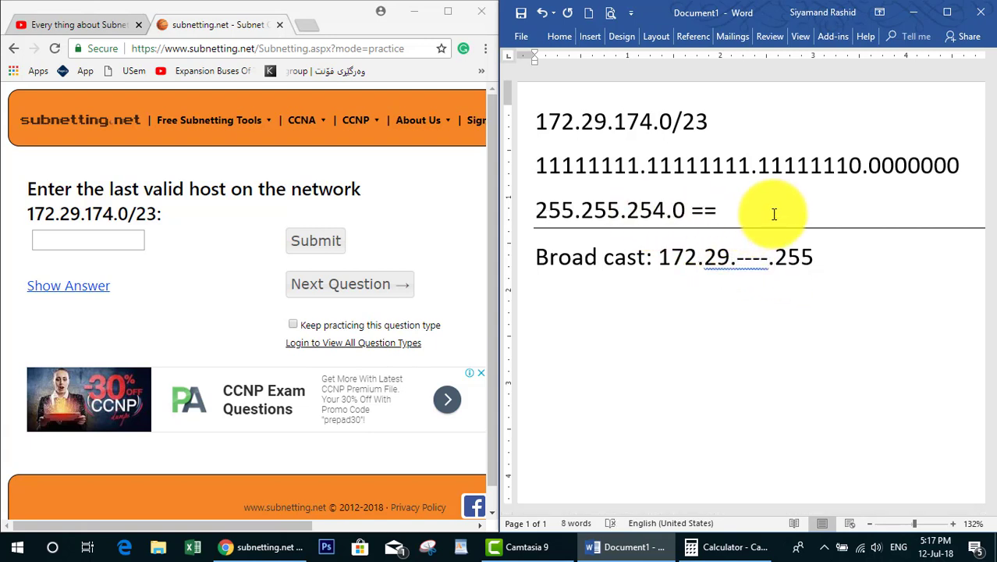
{"action": "key", "text": "BackSpace"}
{"action": "type", "text": "256"}
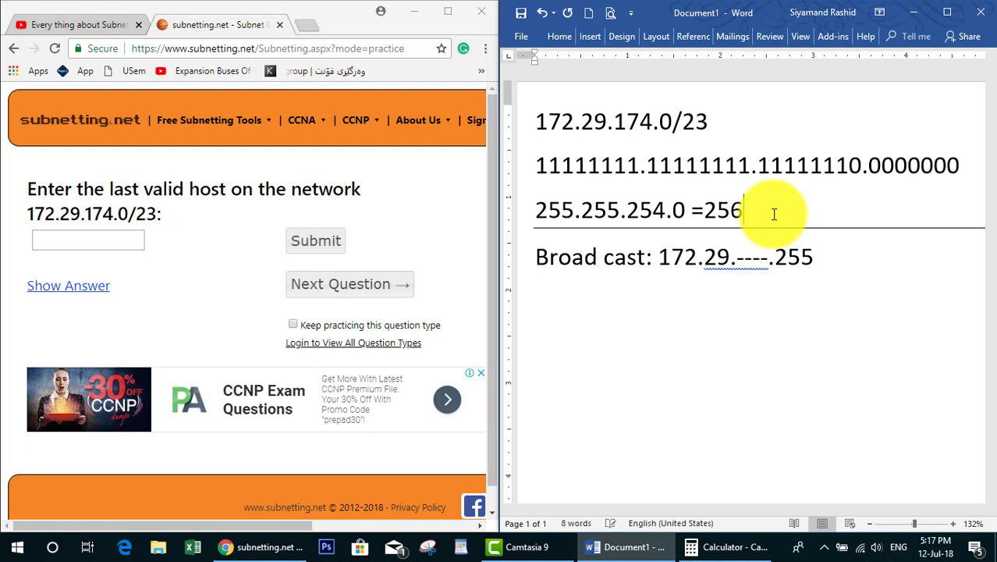
{"action": "type", "text": "-254=2"}
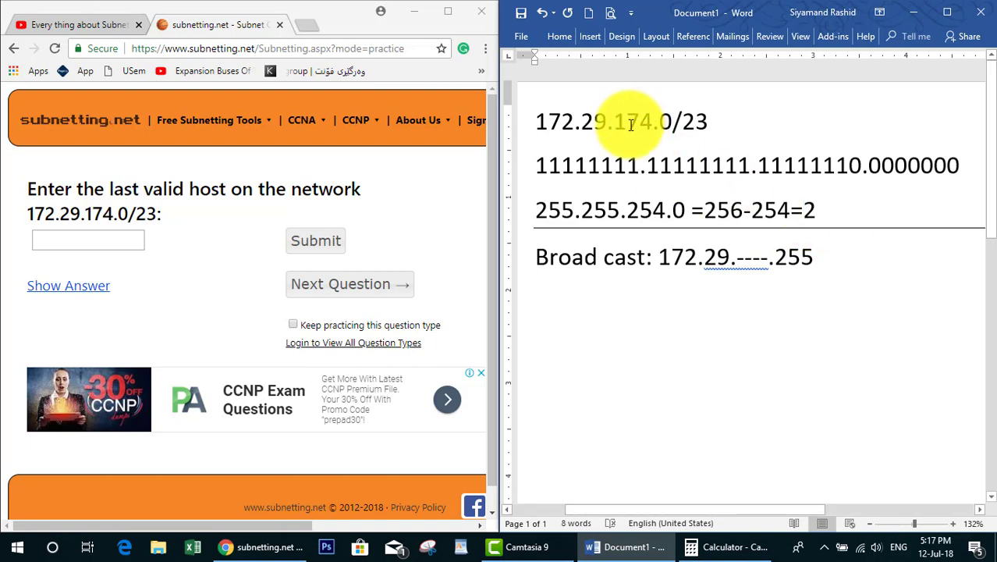
Switch to Calculator, clear it, and keep adding 2 until the sum passes 174, the network's third octet.
{"action": "left_click", "coordinate": [713, 548]}
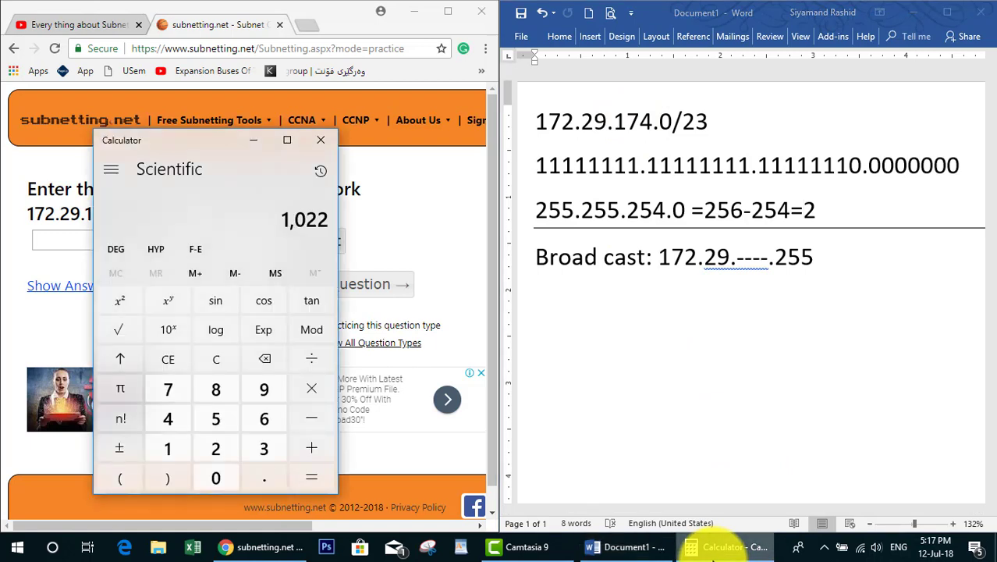
{"action": "left_click", "coordinate": [217, 362]}
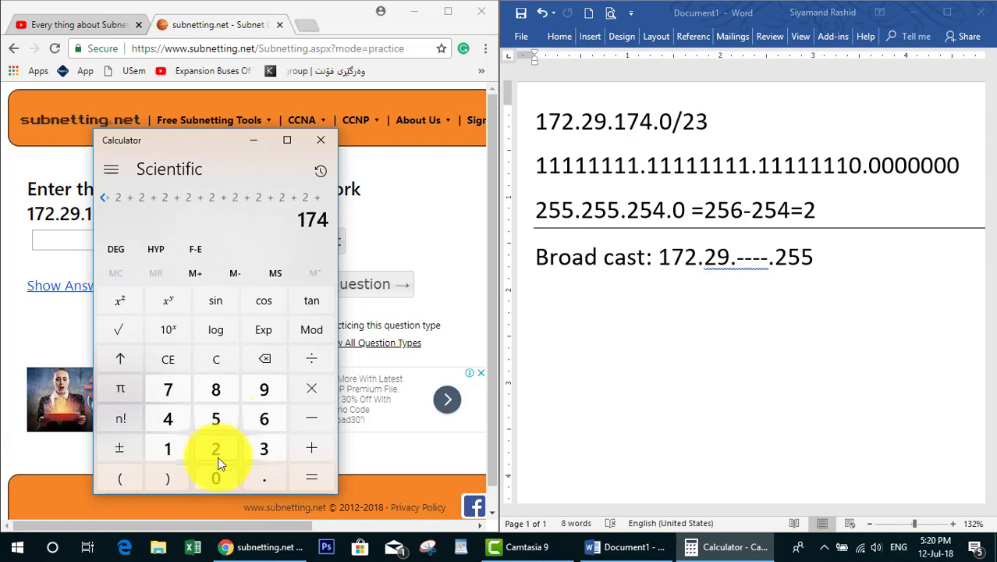
{"action": "left_click", "coordinate": [218, 457]}
{"action": "key", "text": "Return"}
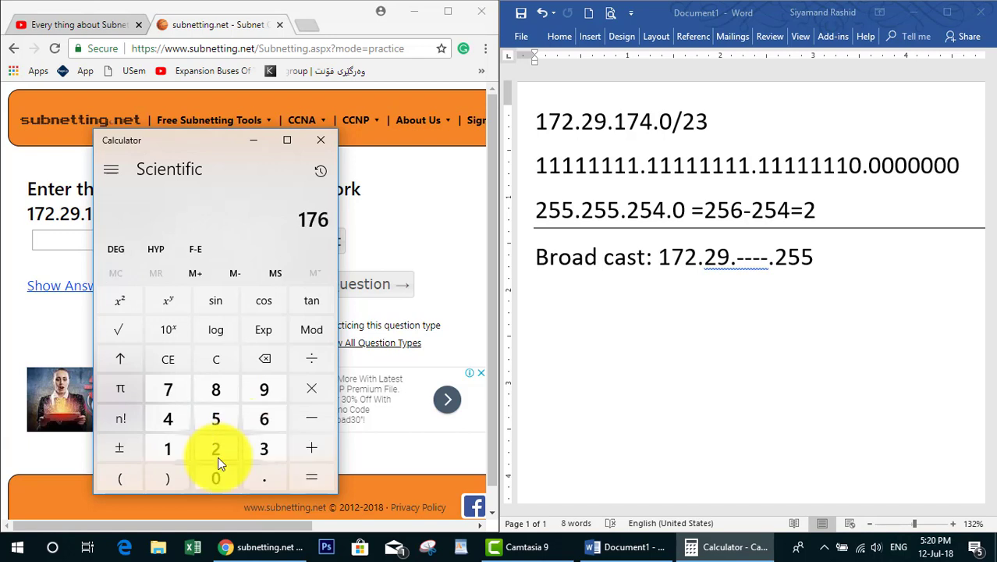
Return to the Word document and add "176-1" at the end of the decimal mask line, set apart by spaces.
{"action": "left_click", "coordinate": [819, 282]}
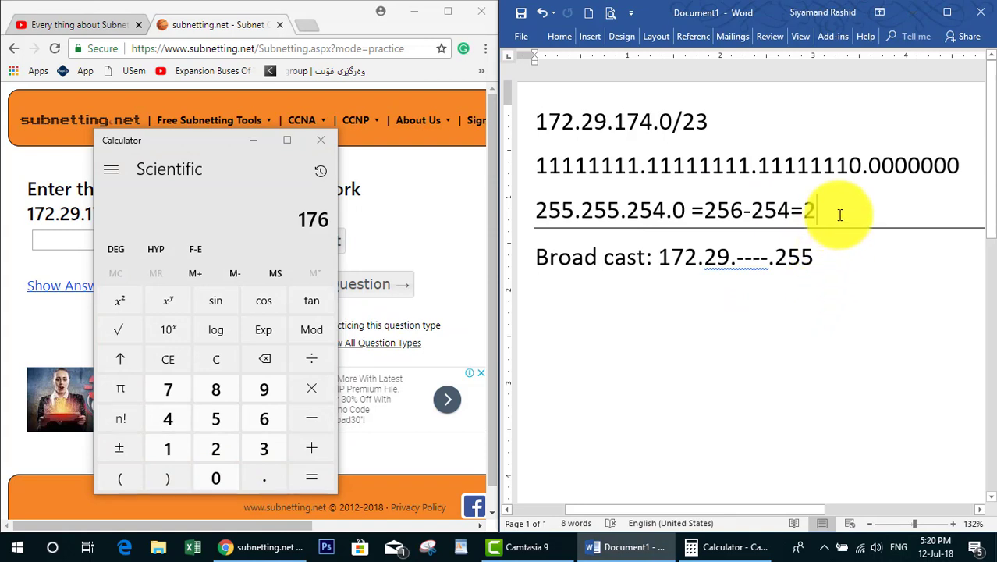
{"action": "type", "text": "176"}
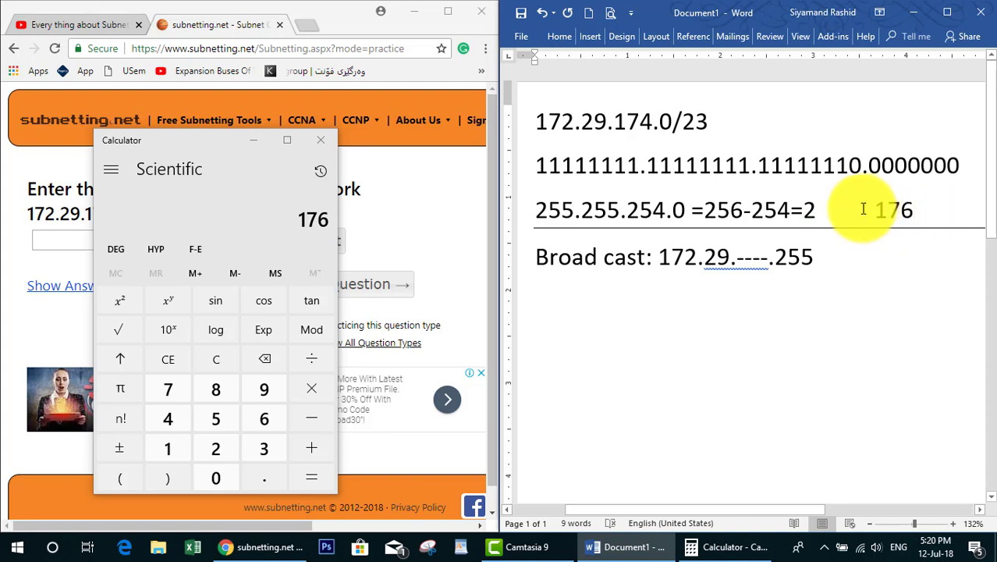
{"action": "type", "text": "-"}
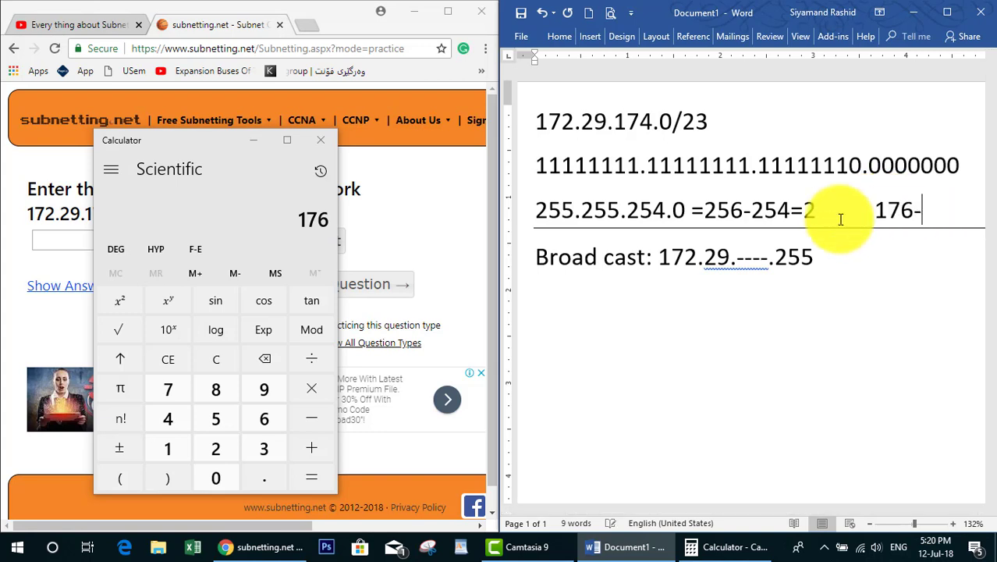
{"action": "type", "text": "1"}
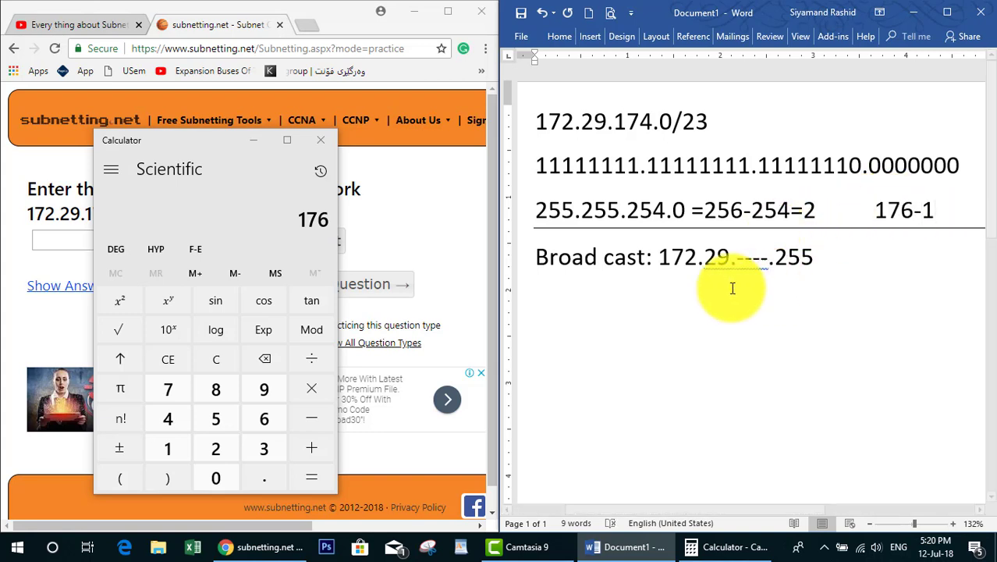
Replace the dashed placeholder octet in the broadcast line with 175, making the address 172.29.175.255.
{"action": "double_click", "coordinate": [748, 258]}
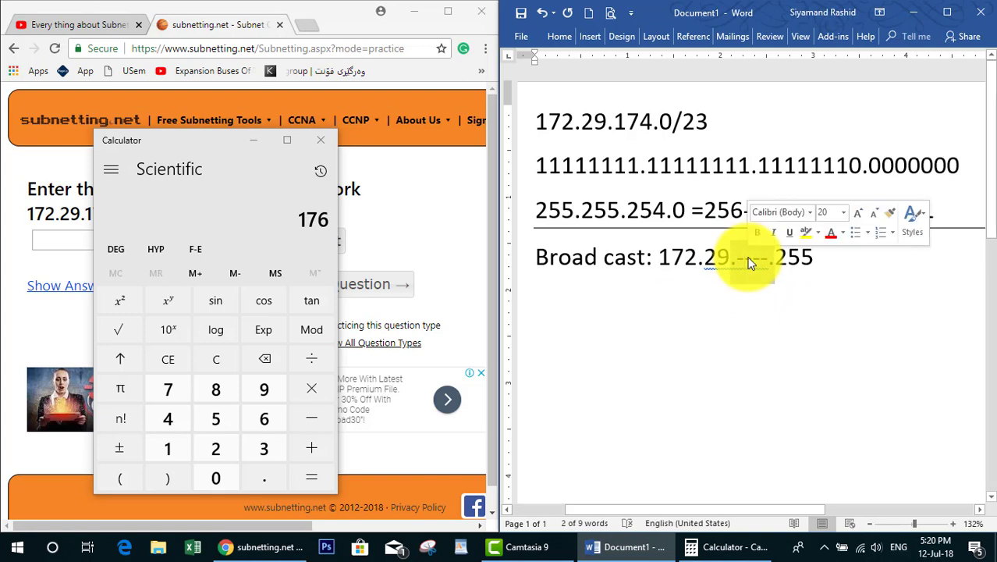
{"action": "key", "text": "BackSpace"}
{"action": "type", "text": "1"}
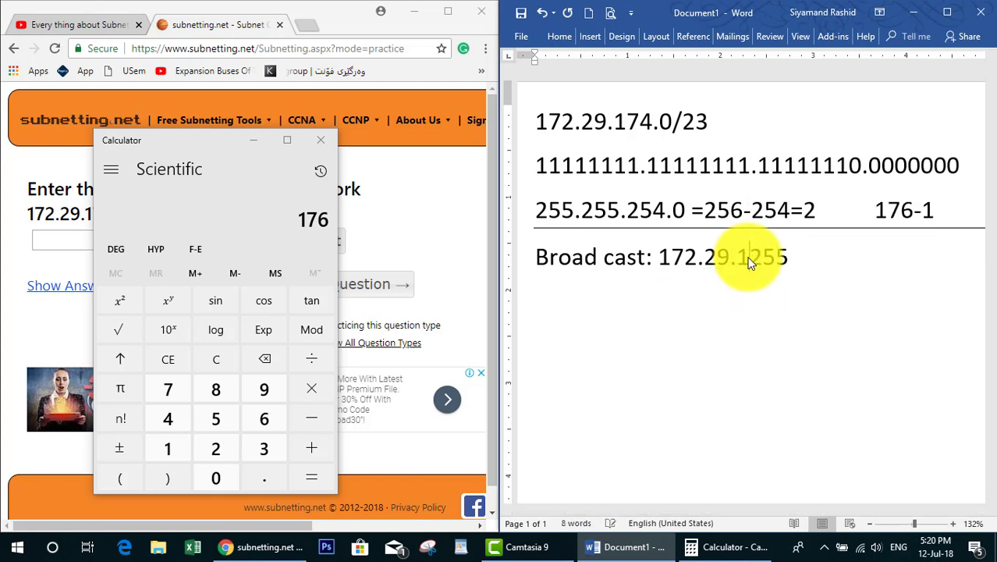
{"action": "type", "text": "5"}
{"action": "key", "text": "BackSpace"}
{"action": "type", "text": "75."}
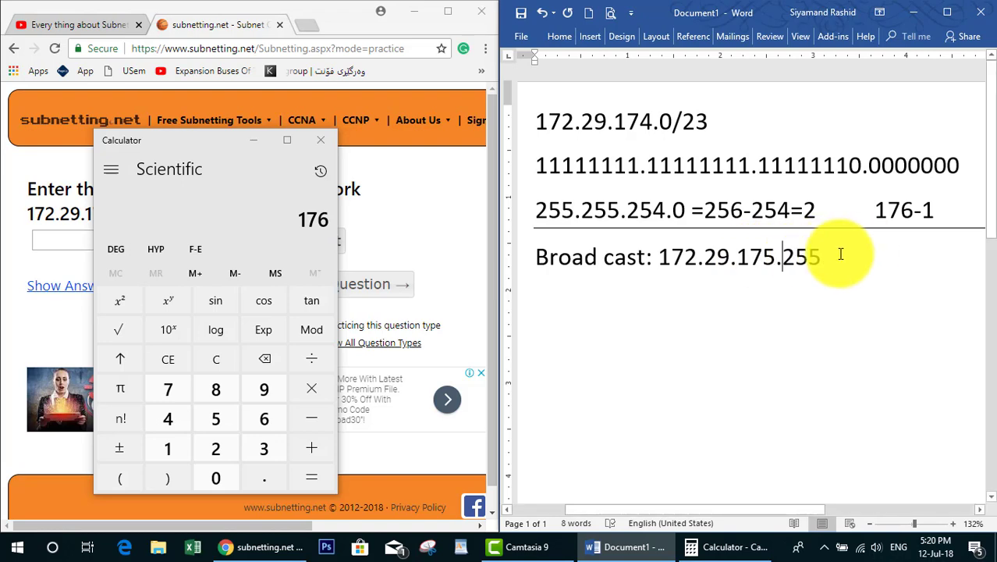
Minimize Calculator and add the last host address 172.29.175.254 on a new line below the broadcast line.
{"action": "left_click", "coordinate": [264, 139]}
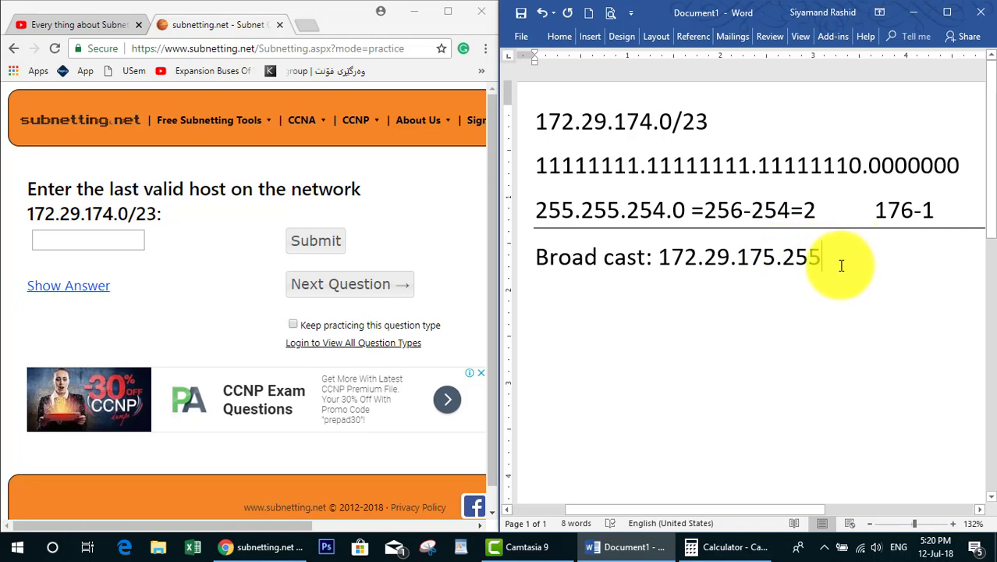
{"action": "key", "text": "Return"}
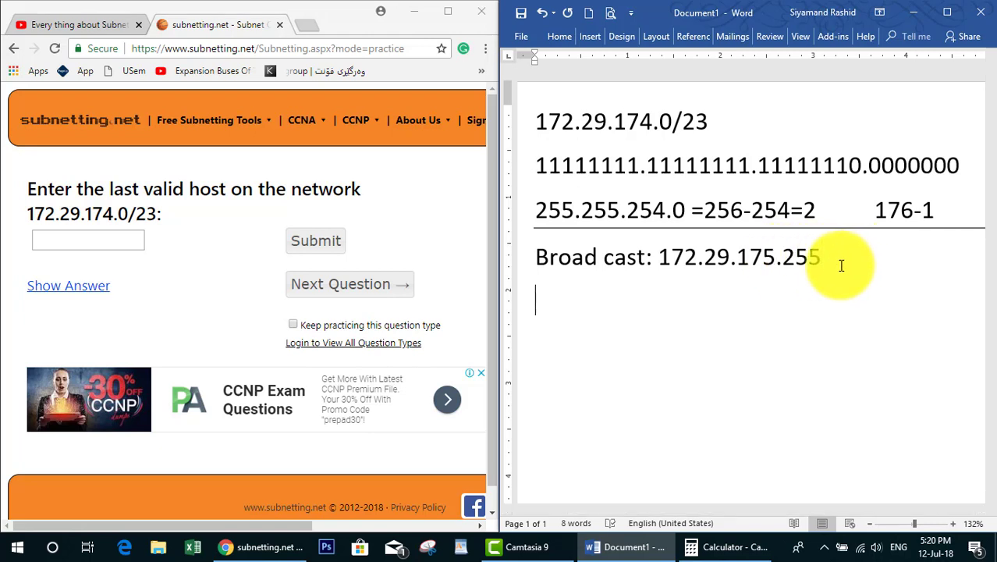
{"action": "type", "text": "172.29."}
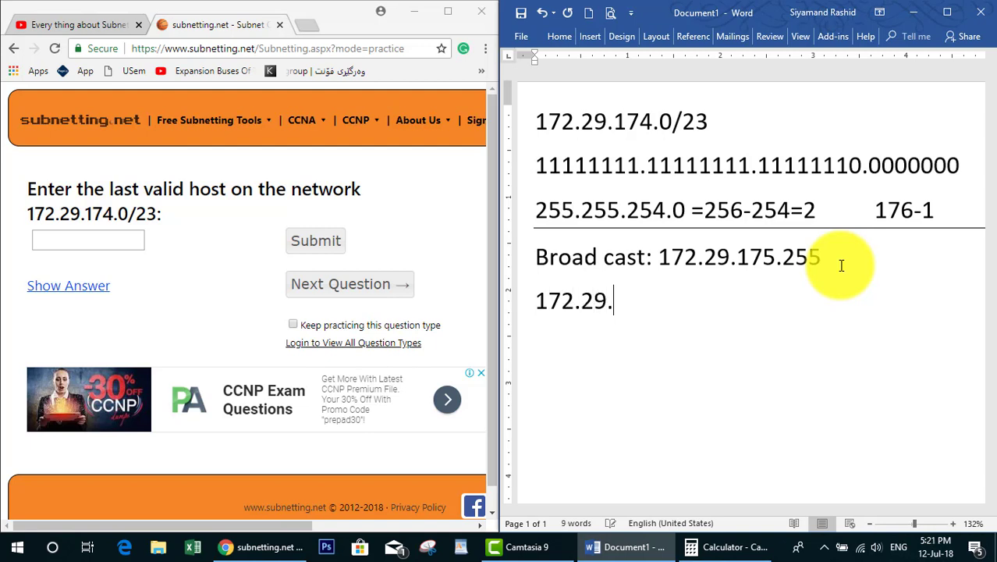
{"action": "type", "text": "175.254"}
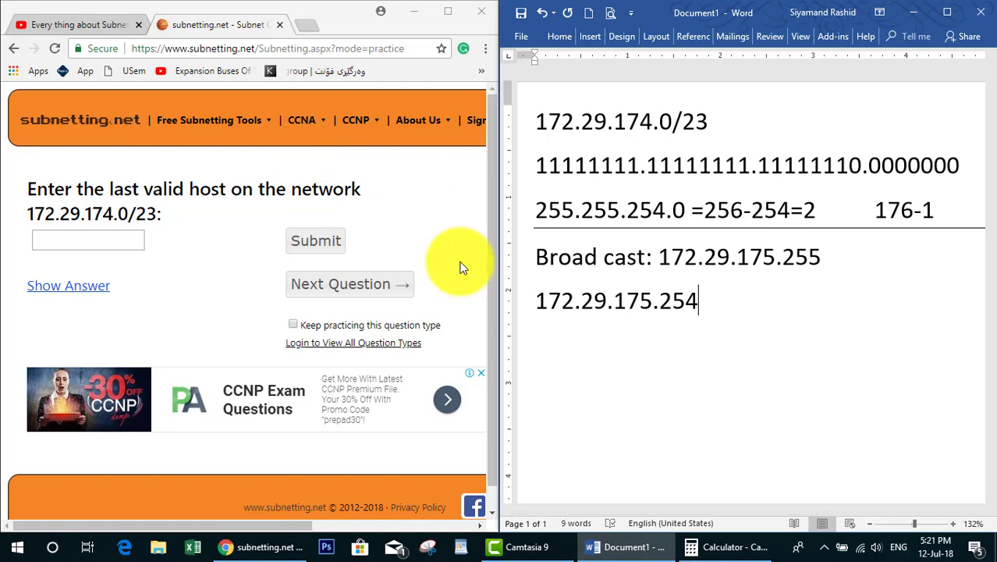
Copy 172.29.175.254 into the subnetting.net answer field, submit it, and load the next question.
{"action": "left_click_drag", "start_coordinate": [715, 305], "coordinate": [535, 293]}
{"action": "key", "text": "ctrl+c"}
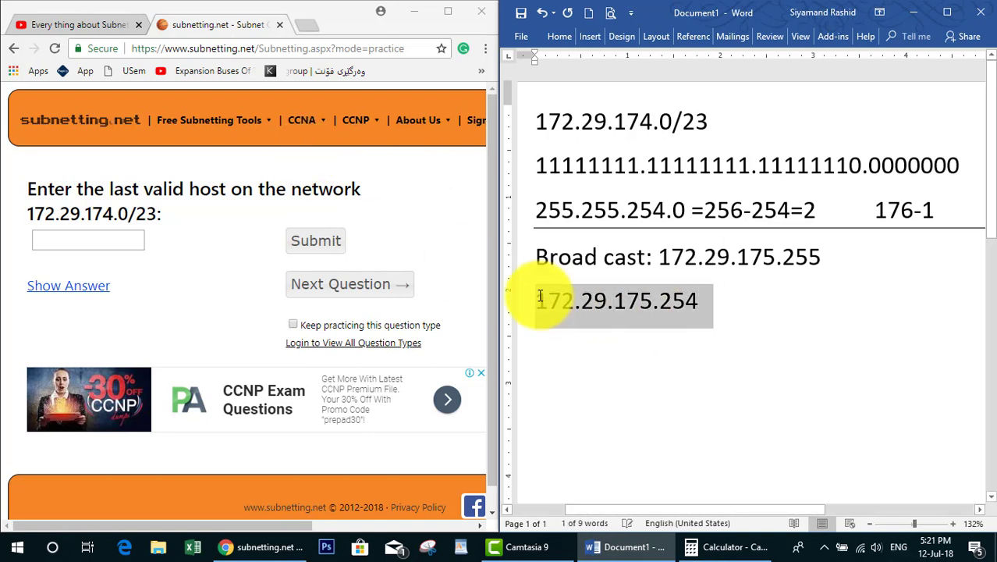
{"action": "left_click", "coordinate": [128, 239]}
{"action": "key", "text": "ctrl+v"}
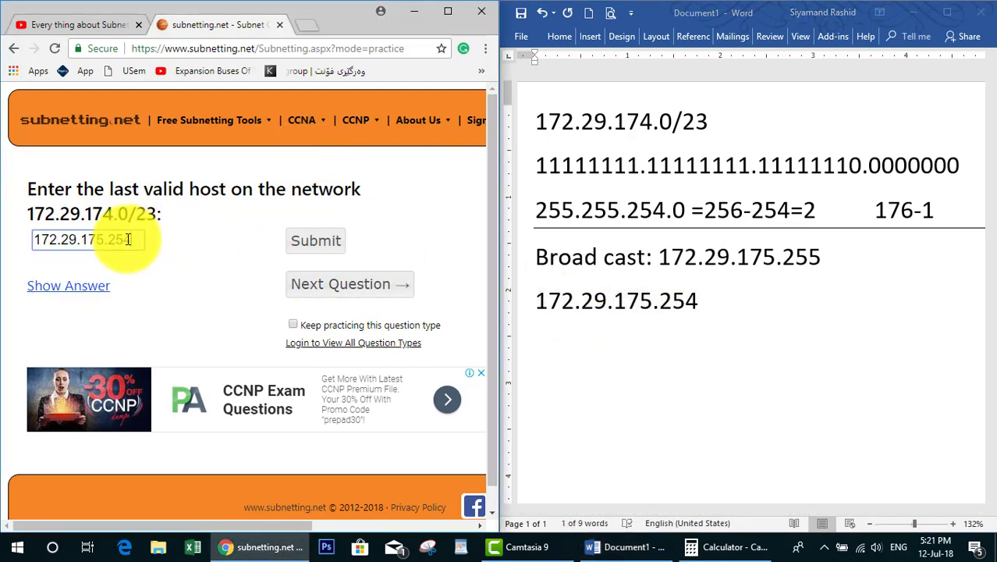
{"action": "left_click", "coordinate": [304, 245]}
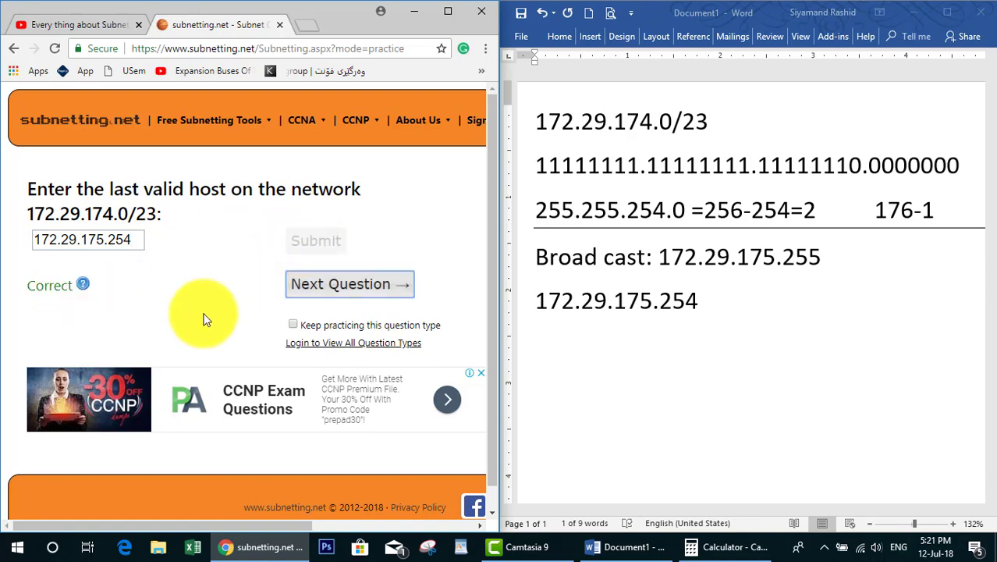
{"action": "key", "text": "Return"}
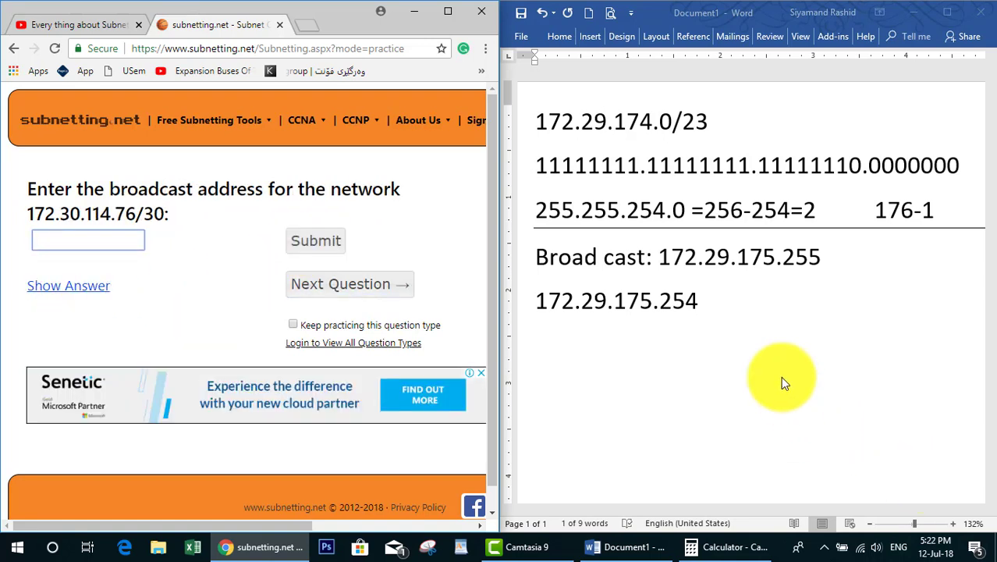